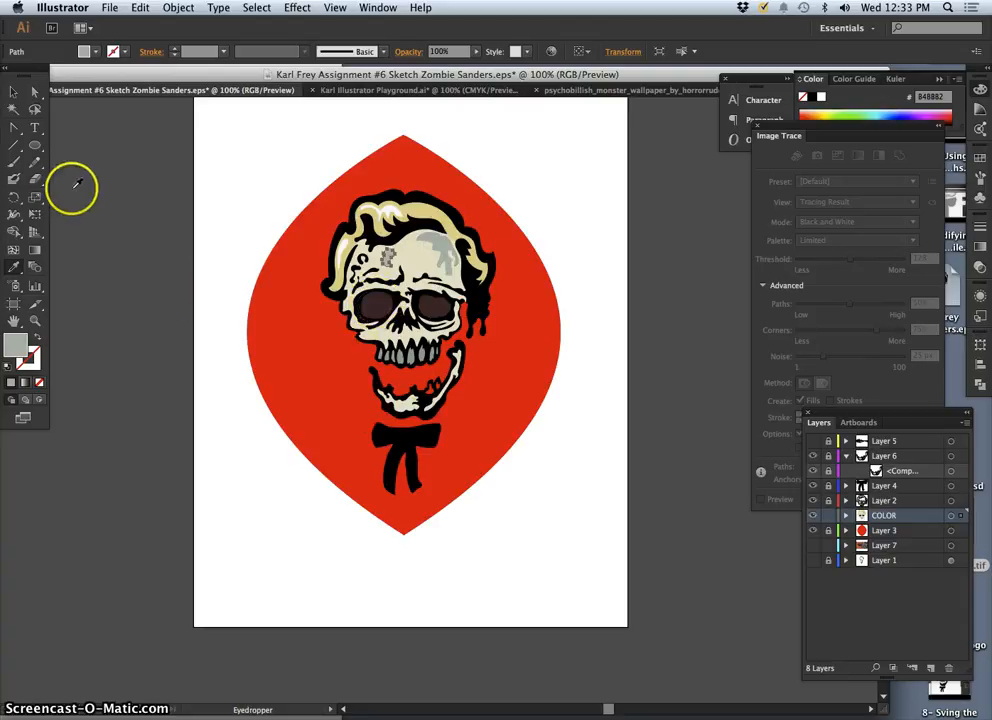
Draw a freehand shadow in the left eye socket and fill it with dark blue 29293A sampled from the Layer 7 reference artwork.
{"action": "left_click", "coordinate": [35, 162]}
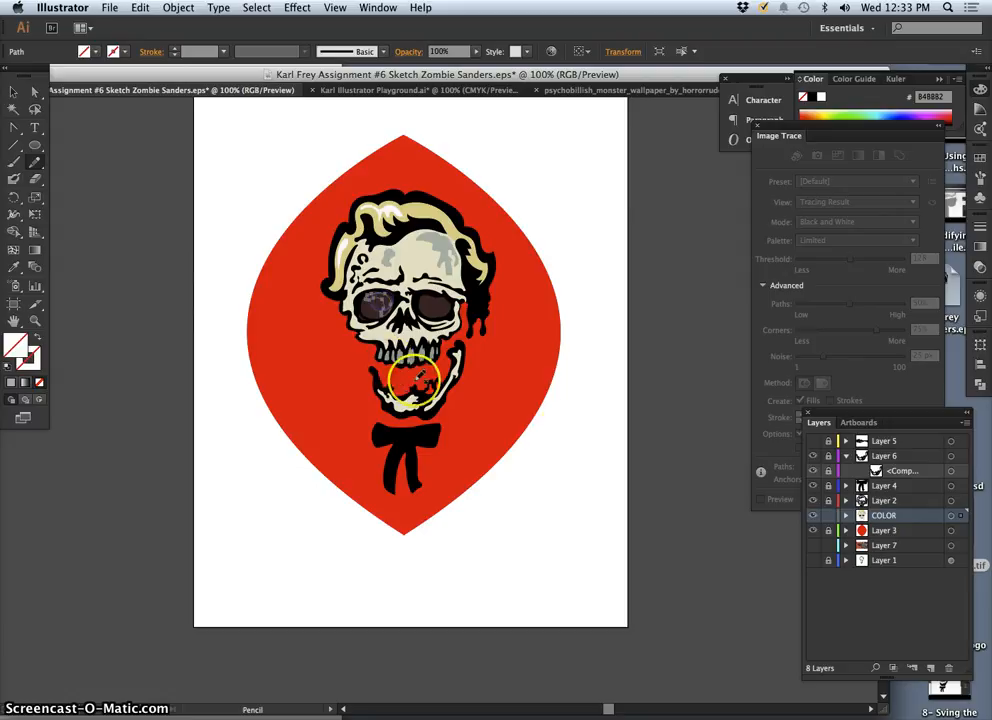
{"action": "left_click", "coordinate": [816, 546]}
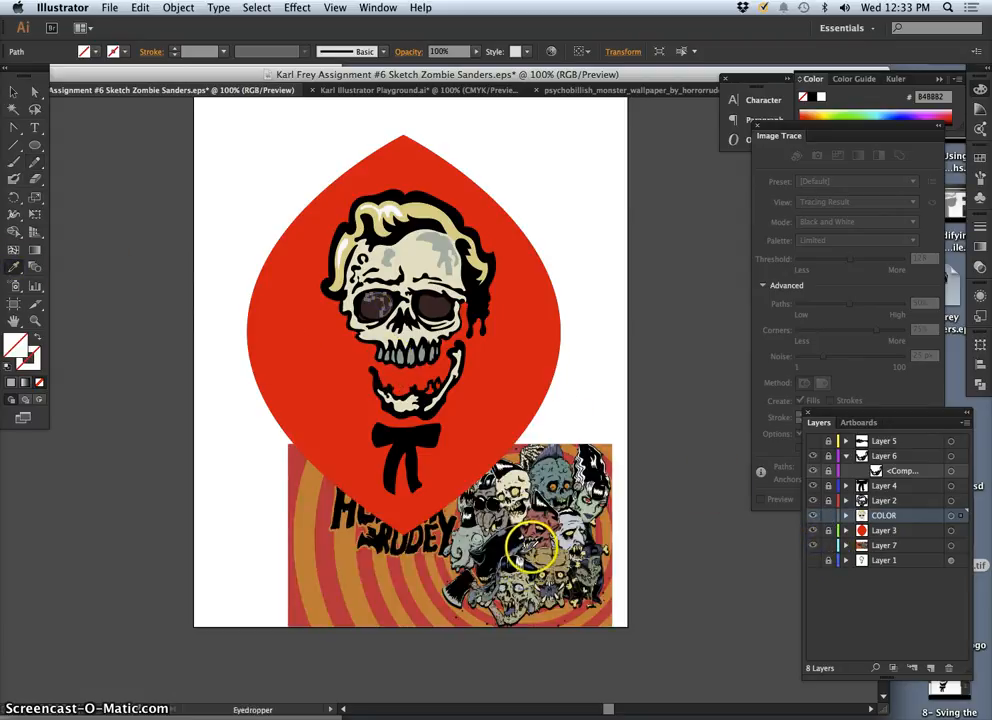
{"action": "left_click", "coordinate": [408, 425]}
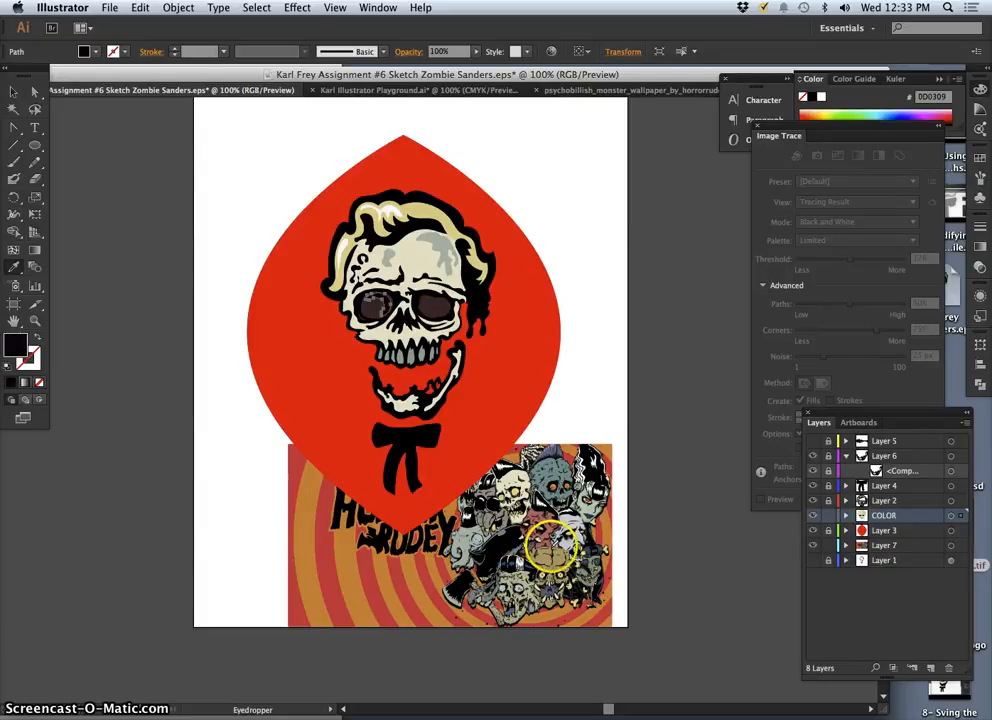
{"action": "left_click", "coordinate": [588, 548]}
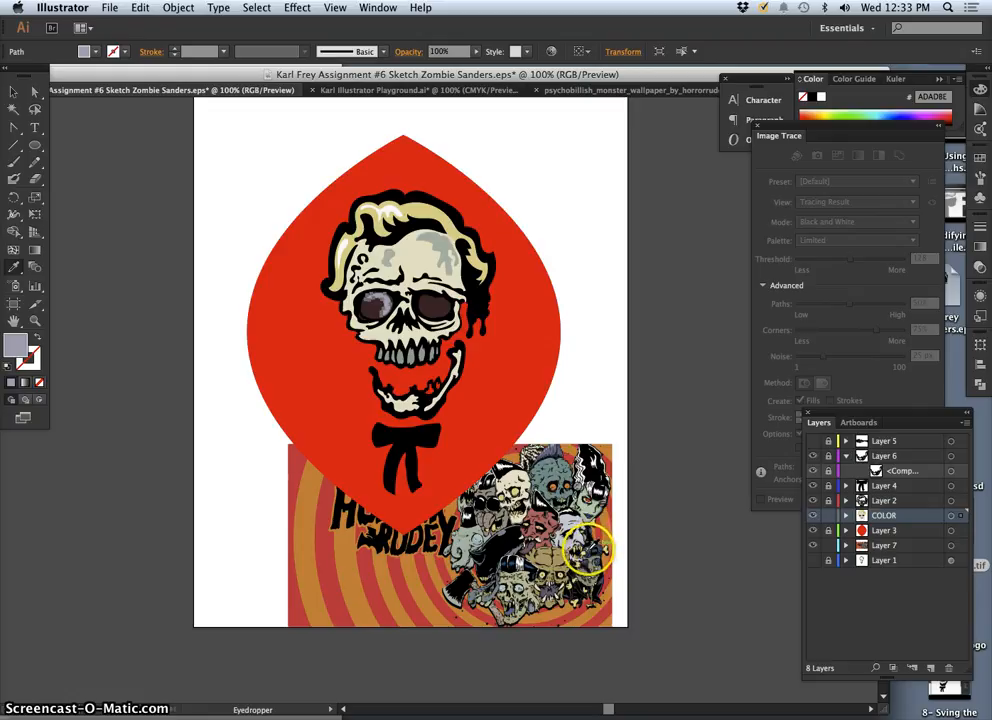
{"action": "left_click", "coordinate": [587, 548]}
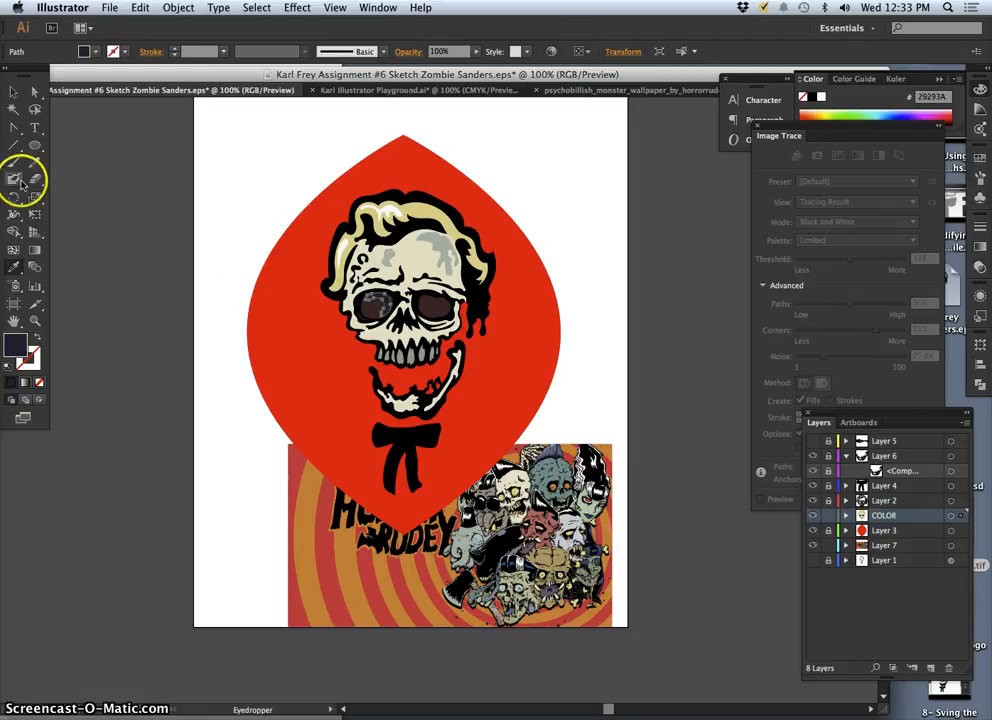
Draw a freehand shadow across the upper part of the right eye socket and match its fill to the left socket's shadow, 29293A.
{"action": "left_click", "coordinate": [53, 173]}
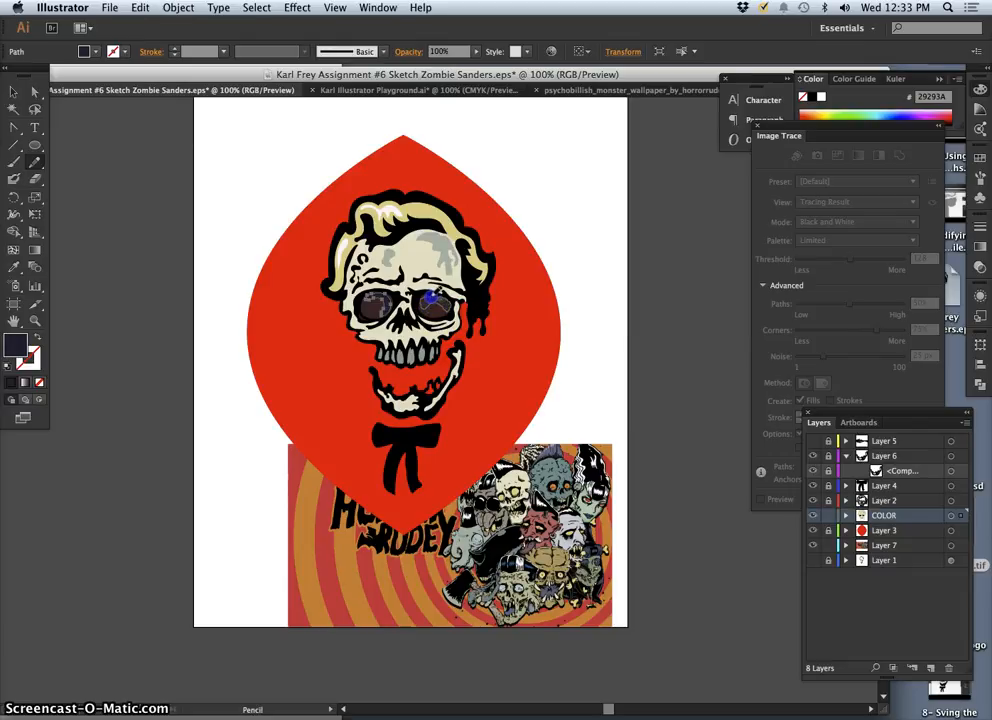
{"action": "left_click_drag", "start_coordinate": [443, 305], "coordinate": [440, 308]}
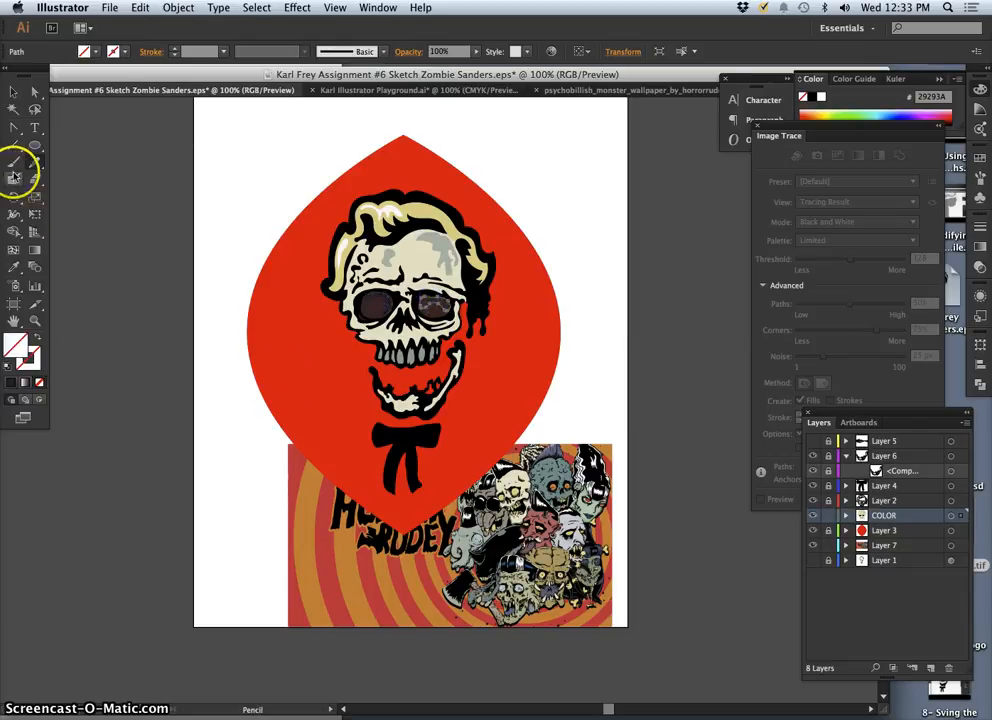
{"action": "left_click", "coordinate": [13, 268]}
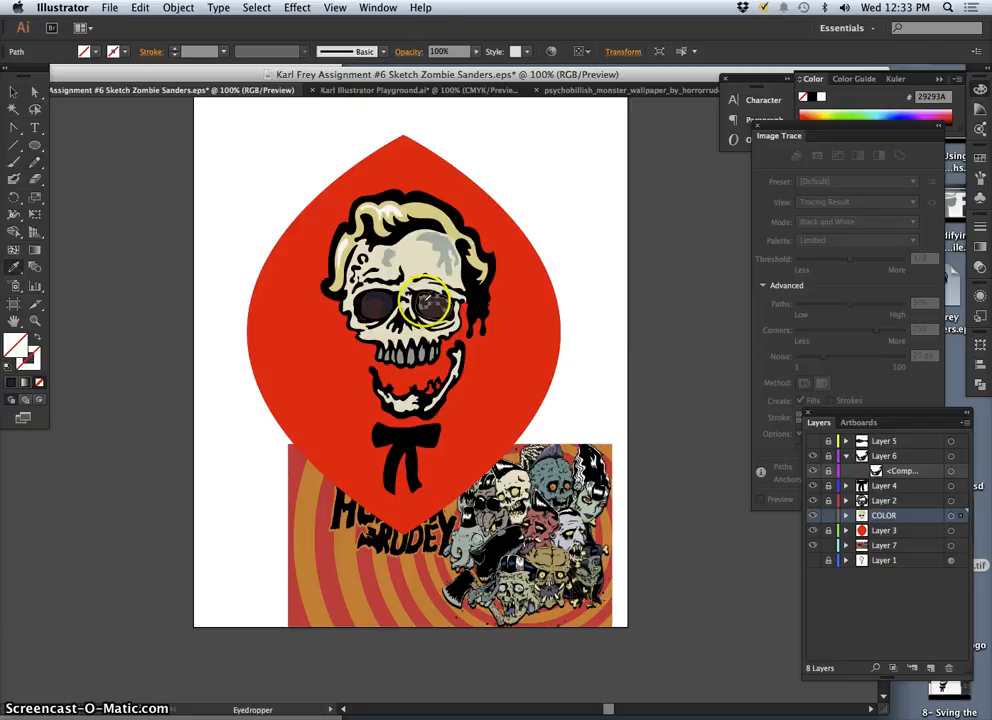
{"action": "left_click", "coordinate": [386, 305]}
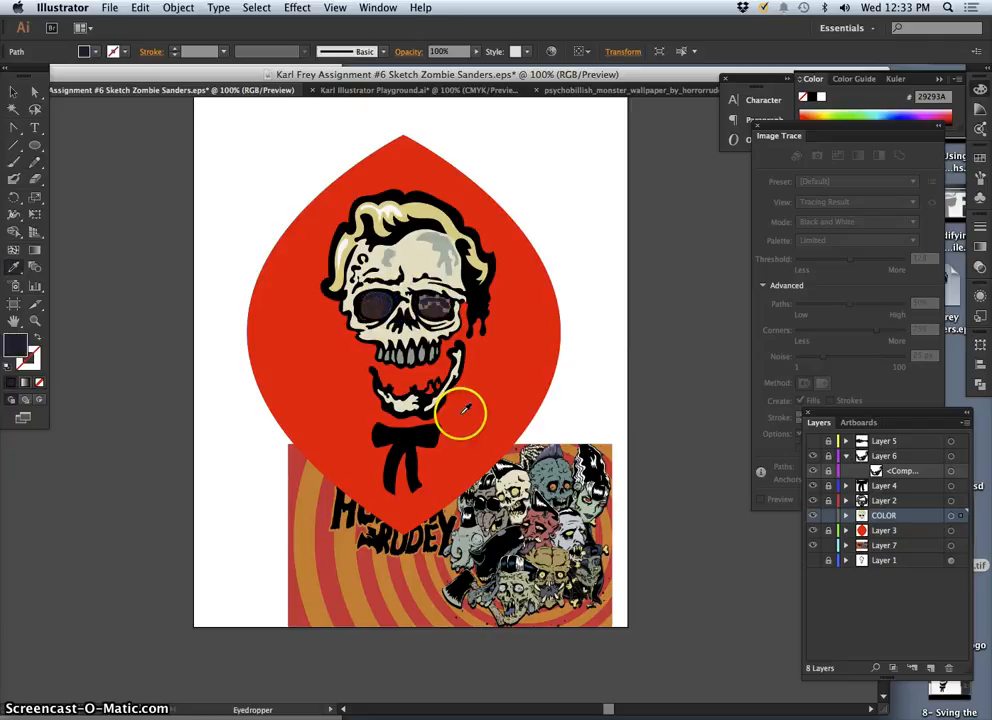
Extend the right eye socket's shadow shape toward the socket's inner edge.
{"action": "key", "text": "super+equal"}
{"action": "key", "text": "super+equal"}
{"action": "left_click_drag", "start_coordinate": [427, 315], "coordinate": [454, 414]}
{"action": "left_click", "coordinate": [244, 360], "text": "super"}
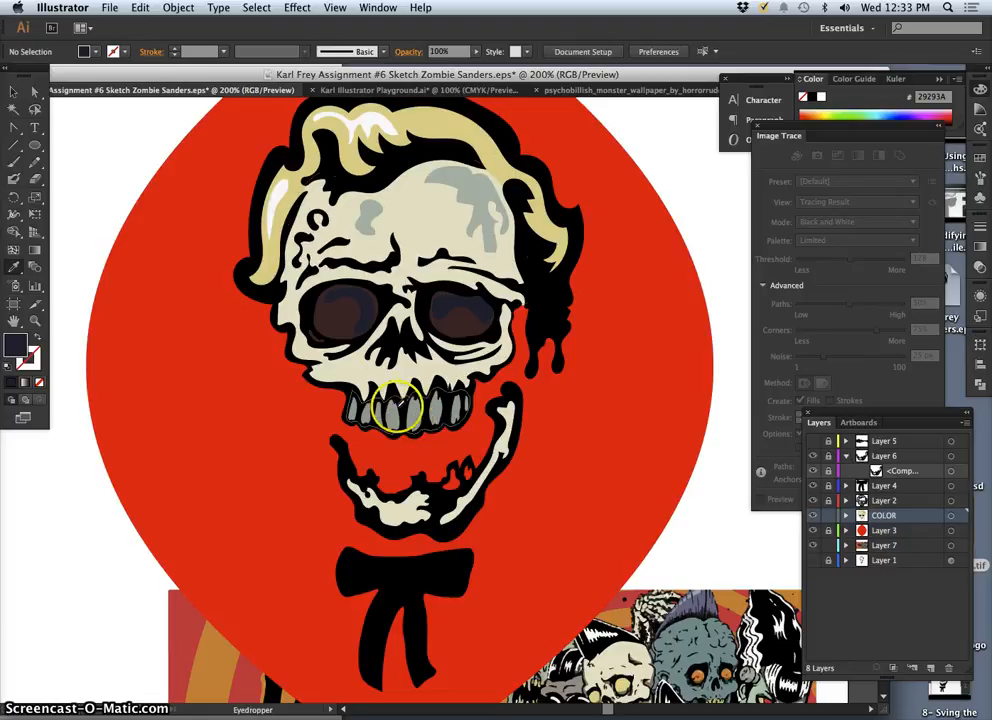
{"action": "left_click", "coordinate": [34, 91]}
{"action": "left_click_drag", "start_coordinate": [449, 304], "coordinate": [424, 304]}
{"action": "left_click", "coordinate": [13, 91]}
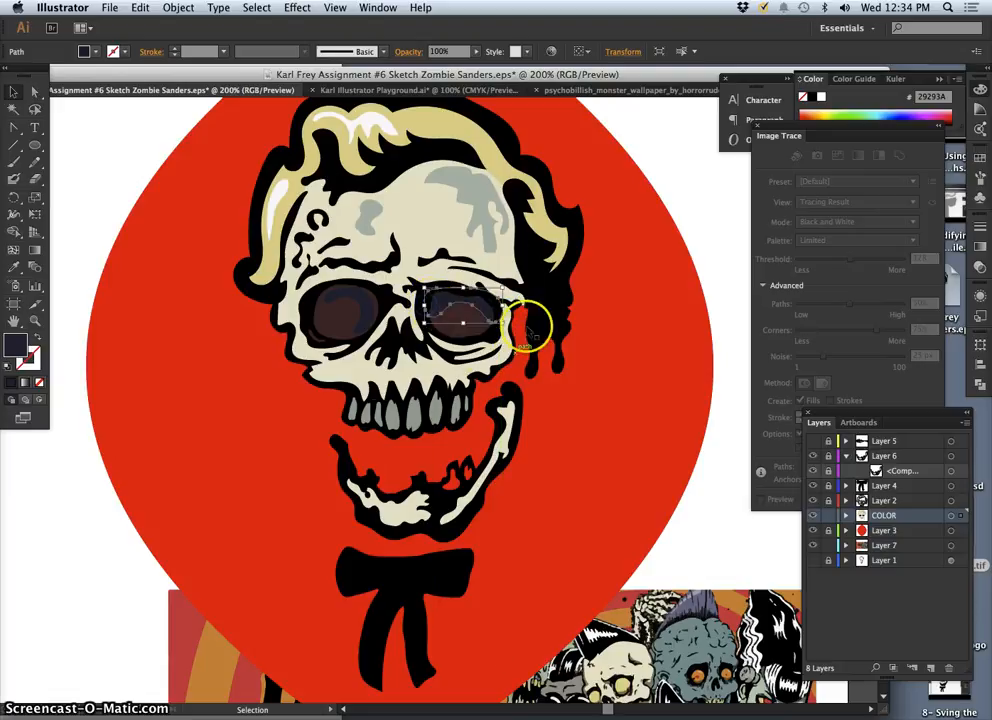
Enlarge the left eye socket's shadow so it reaches the socket's black outline, and deselect it.
{"action": "left_click", "coordinate": [368, 307]}
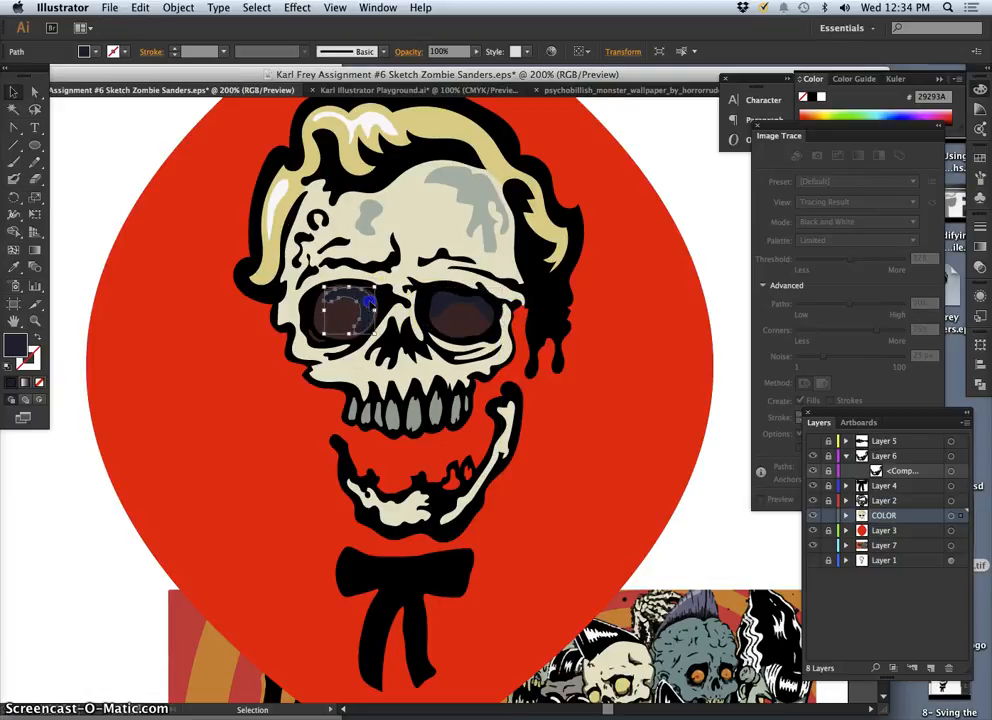
{"action": "mouse_move", "coordinate": [330, 288]}
{"action": "left_mouse_down"}
{"action": "mouse_move", "coordinate": [330, 310]}
{"action": "mouse_move", "coordinate": [315, 306]}
{"action": "mouse_move", "coordinate": [346, 283]}
{"action": "left_mouse_up"}
{"action": "left_click_drag", "start_coordinate": [346, 332], "coordinate": [346, 343]}
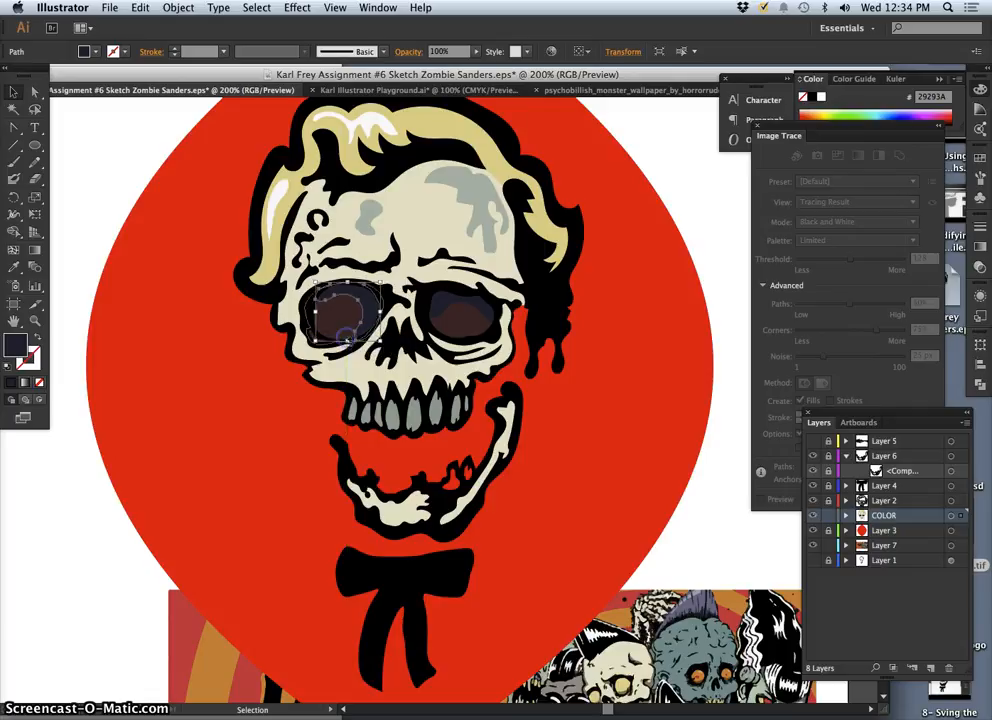
{"action": "left_click", "coordinate": [565, 405]}
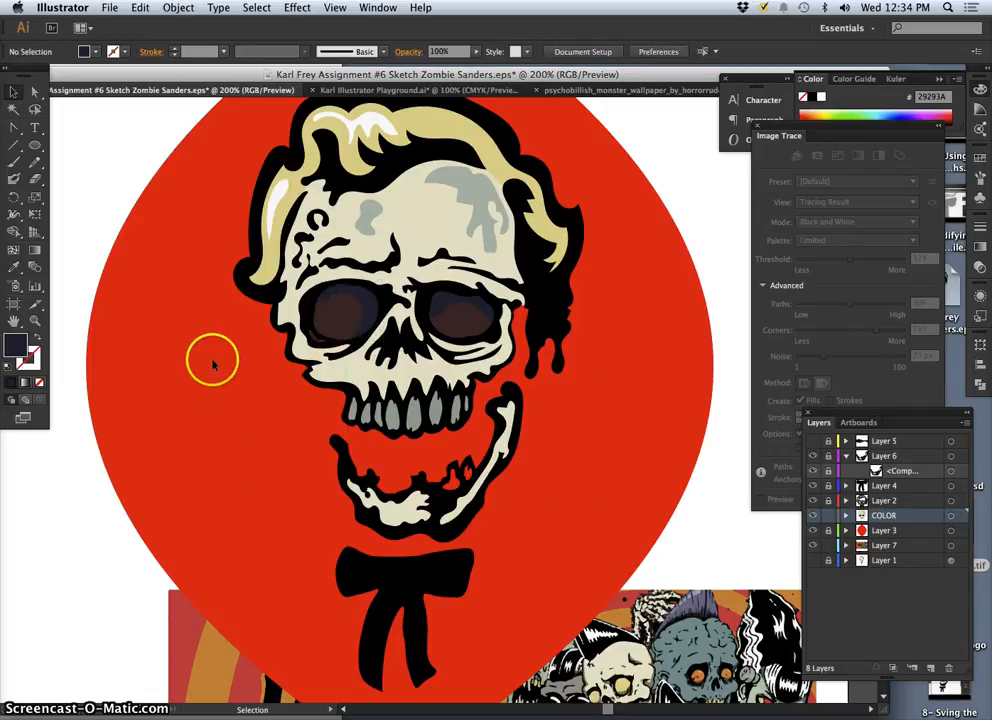
Draw a small freehand shape at the lower outer corner of the left eye socket and fill it with the forehead's gray B4BBB2.
{"action": "left_click", "coordinate": [35, 158]}
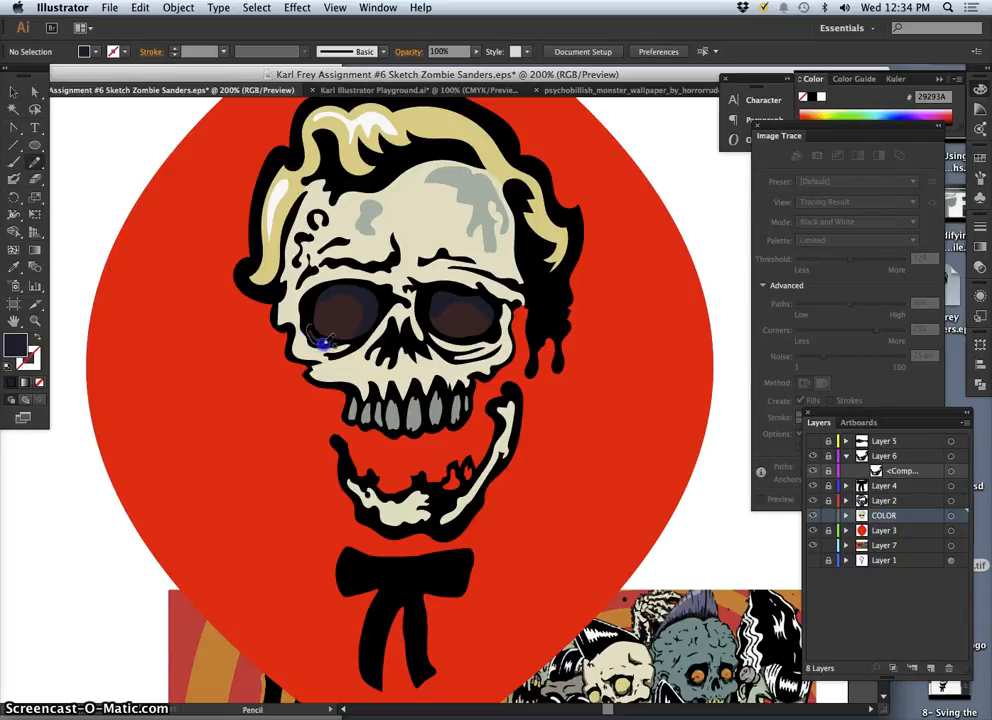
{"action": "left_click_drag", "start_coordinate": [314, 328], "coordinate": [318, 336]}
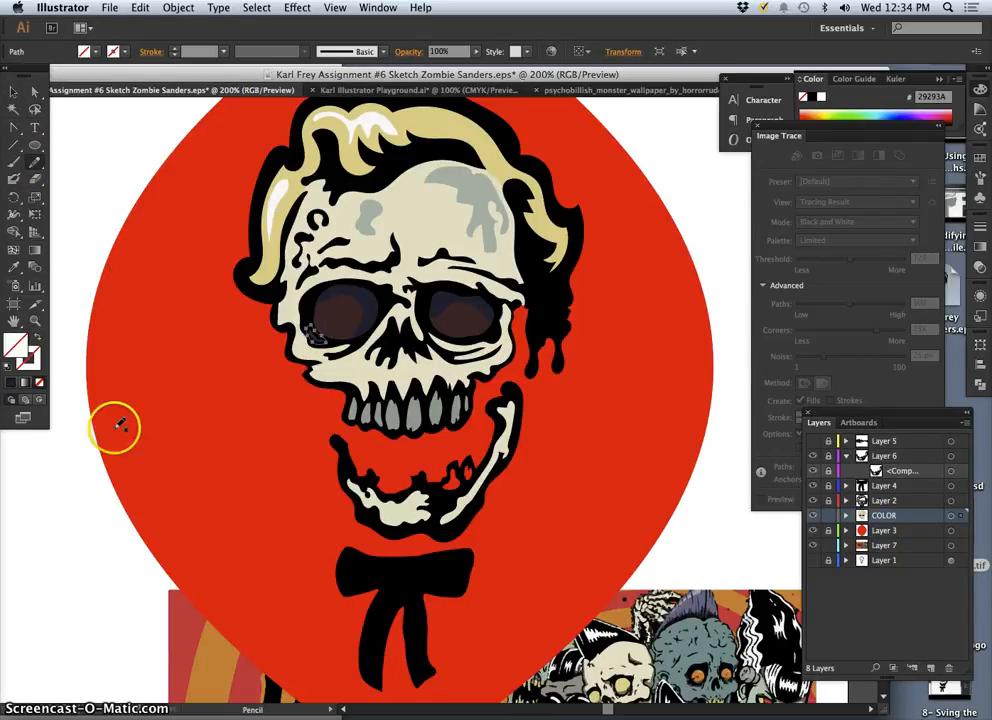
{"action": "left_click", "coordinate": [17, 270]}
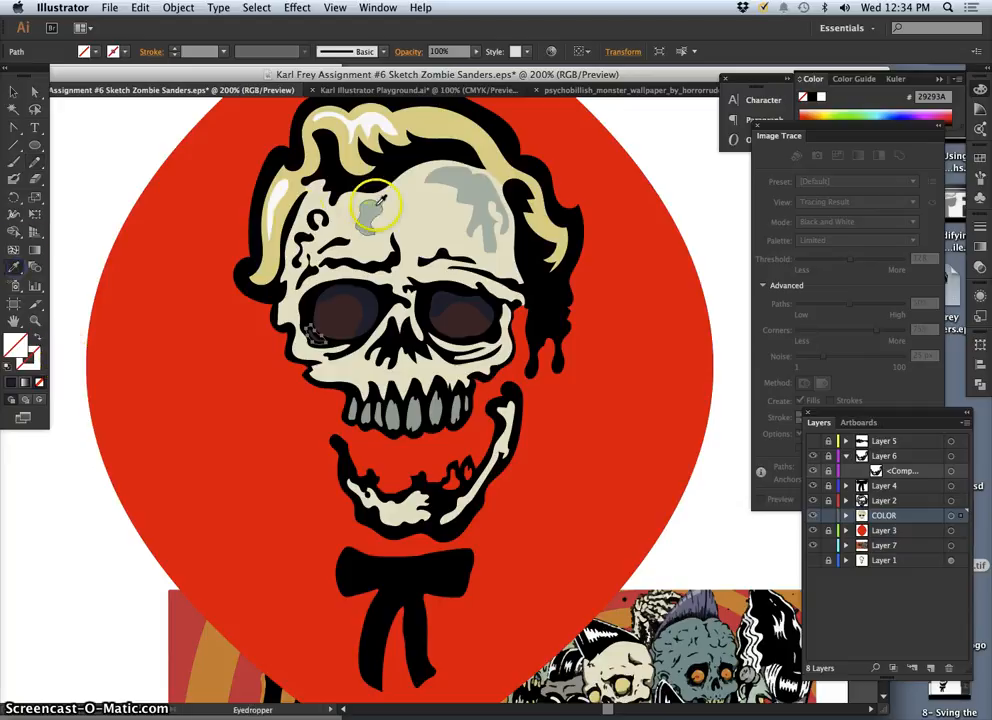
{"action": "left_click", "coordinate": [374, 206]}
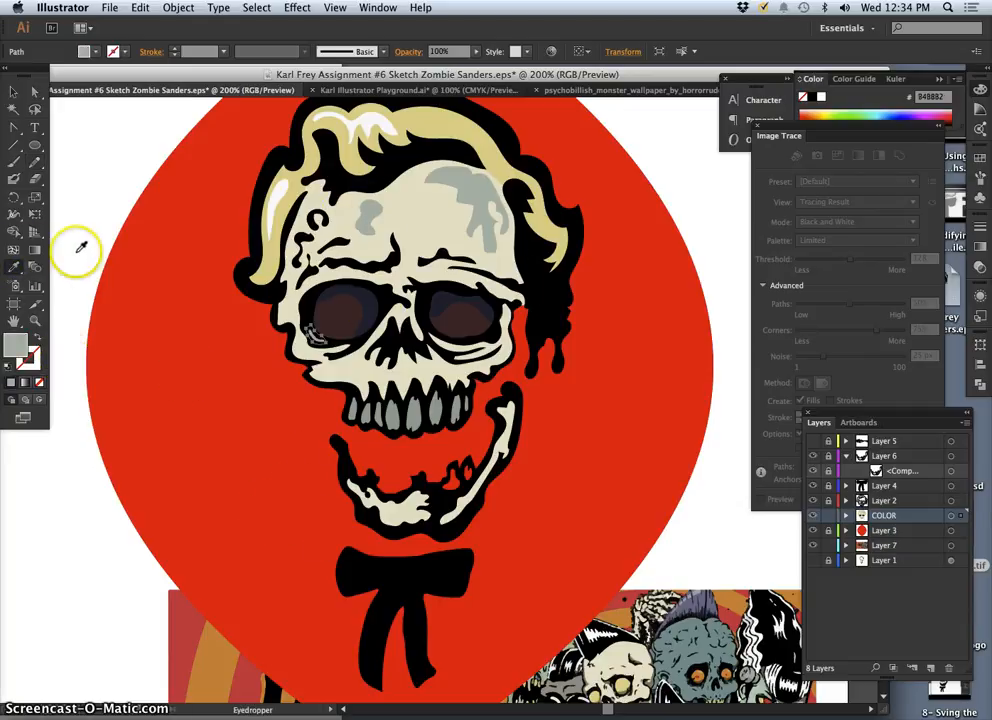
{"action": "left_click", "coordinate": [34, 91]}
{"action": "left_click", "coordinate": [181, 282]}
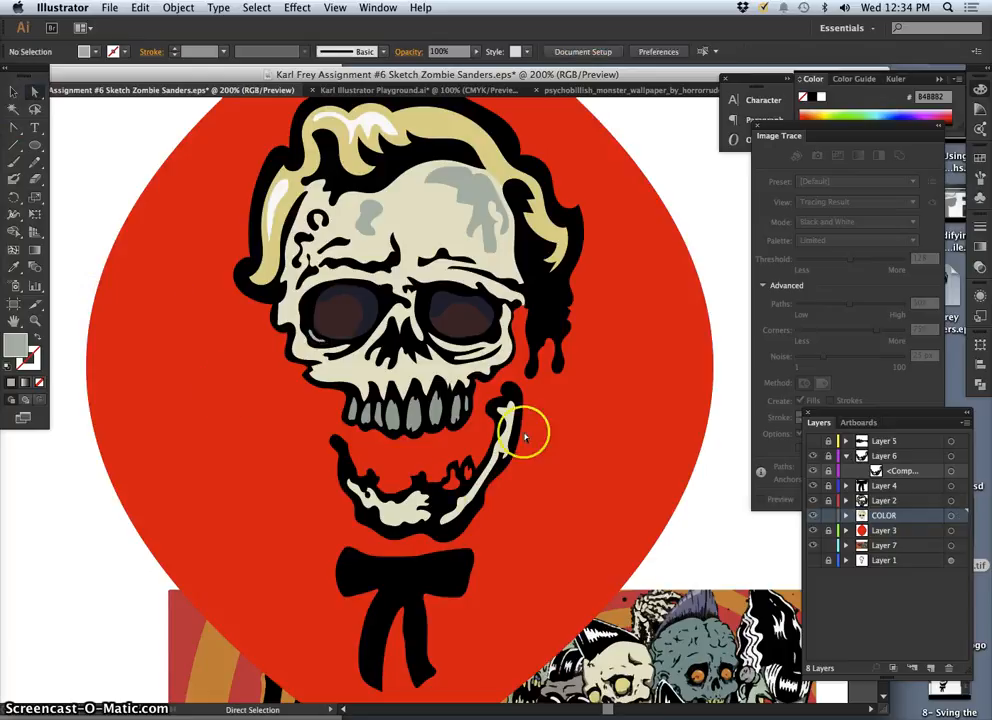
Draw a freehand highlight on one of the gray upper teeth and fill it with the skull's cream color E8E4CF.
{"action": "left_click", "coordinate": [35, 162]}
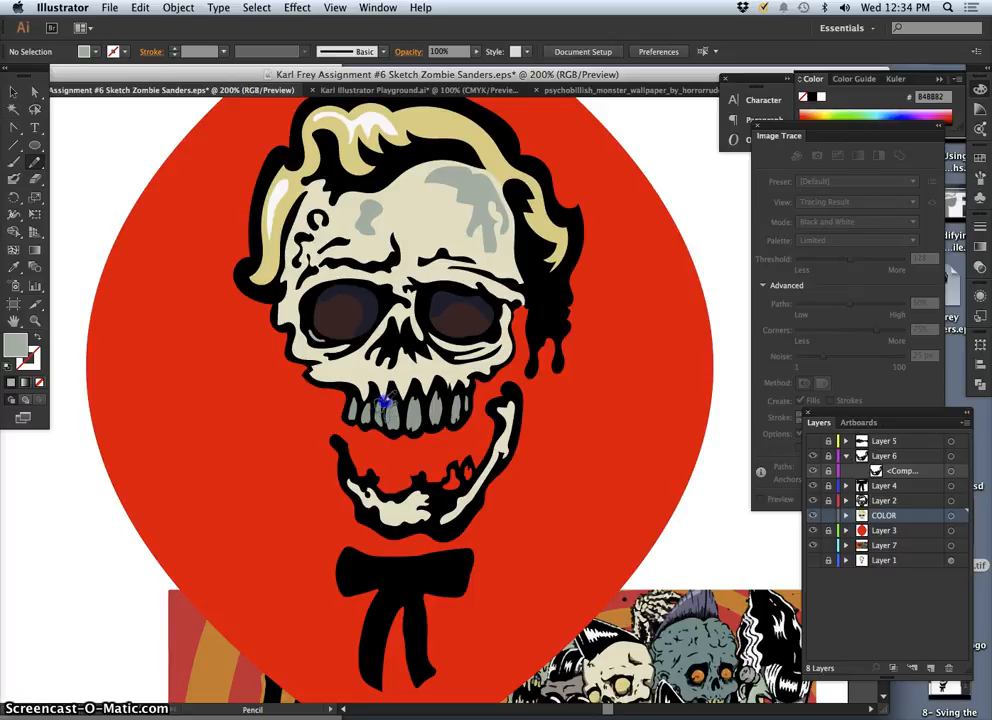
{"action": "left_click_drag", "start_coordinate": [393, 397], "coordinate": [391, 400]}
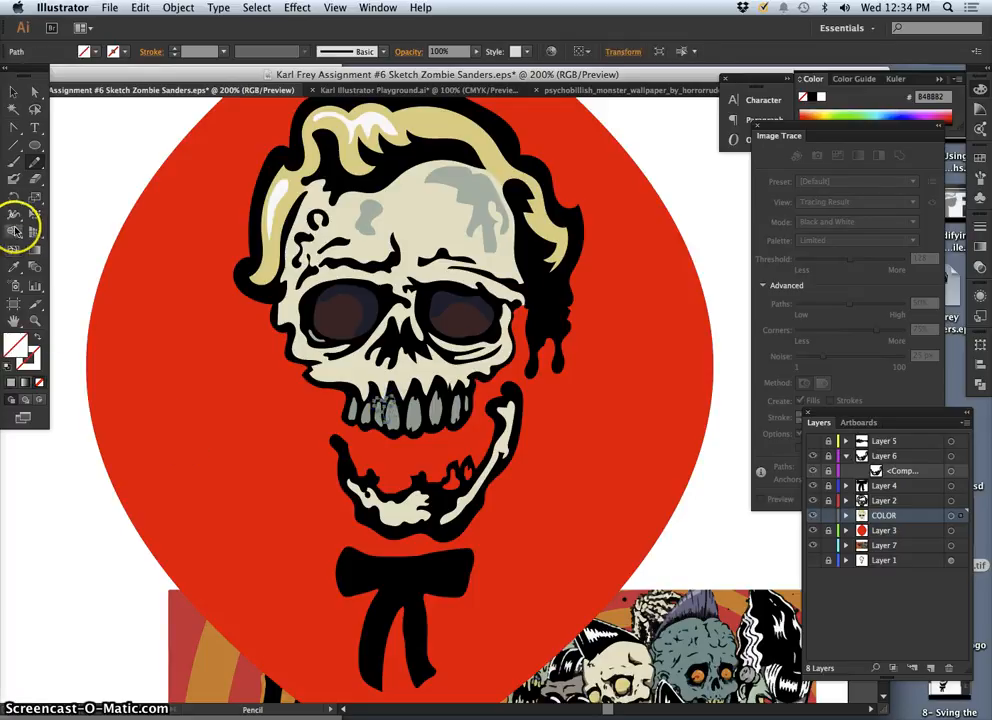
{"action": "left_click", "coordinate": [16, 267]}
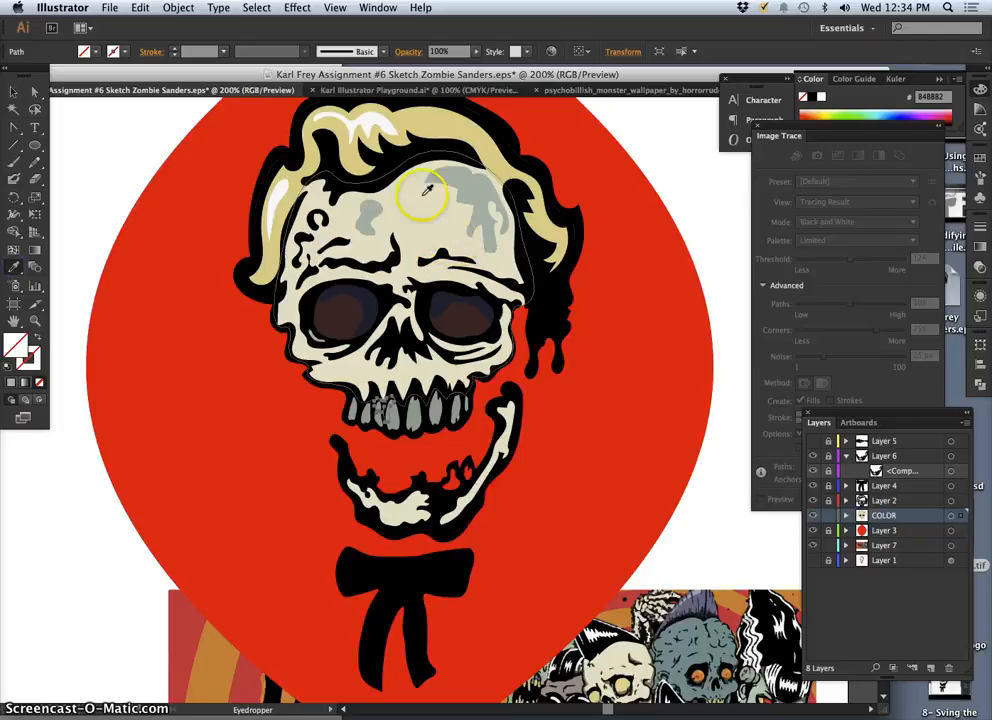
{"action": "left_click", "coordinate": [392, 141]}
{"action": "left_click", "coordinate": [407, 204]}
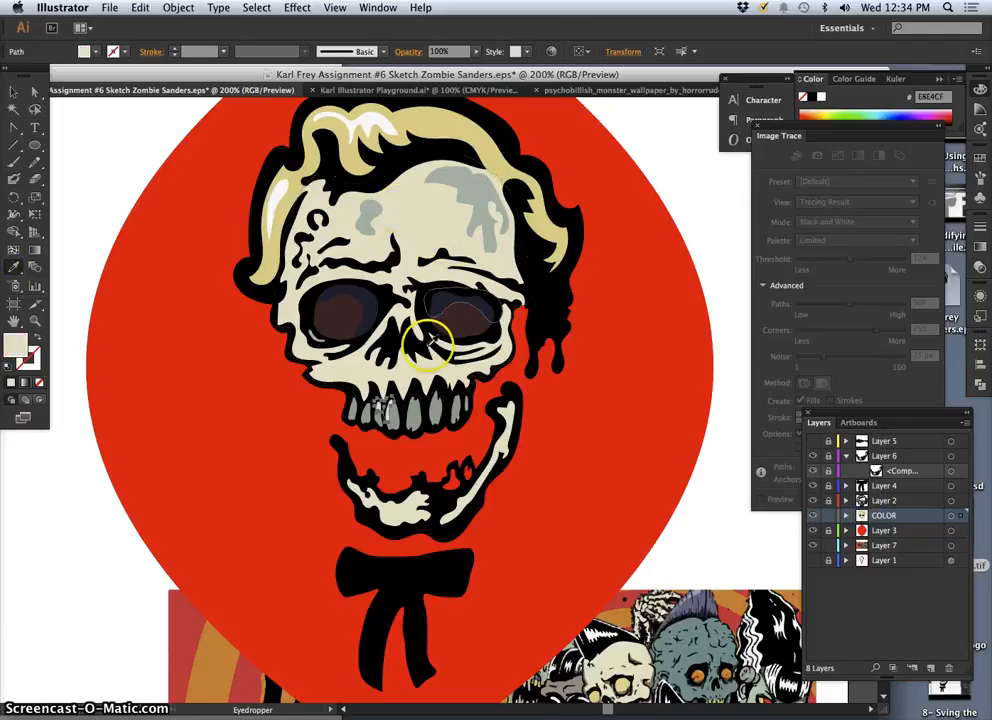
Recolor both white hair highlights with the skull's cream color E8E4CF and deselect them.
{"action": "left_click", "coordinate": [34, 92]}
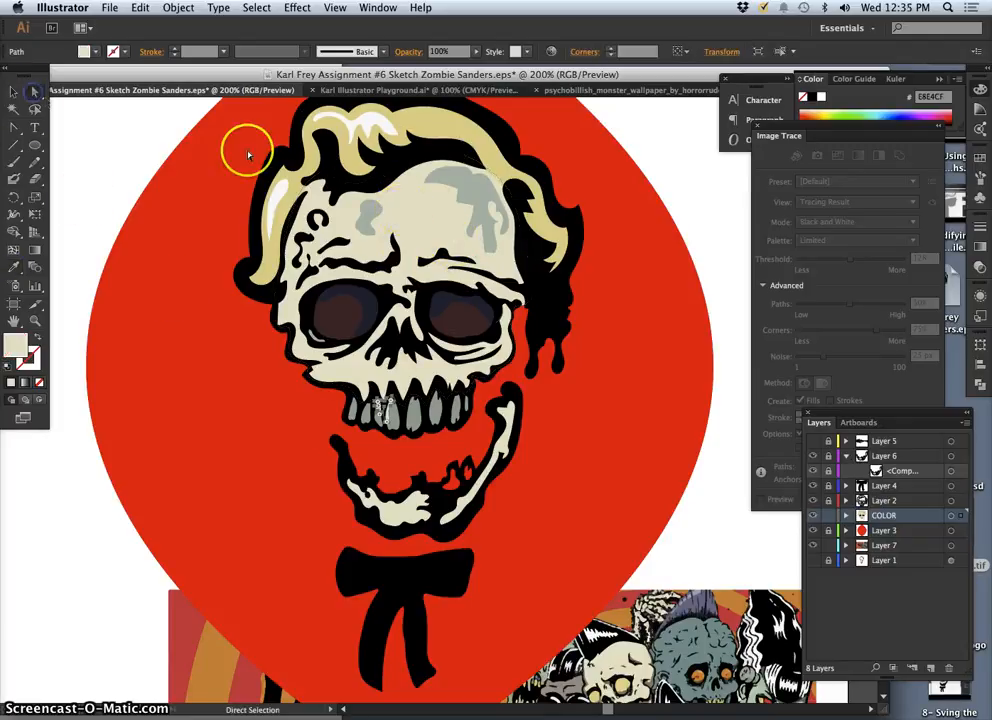
{"action": "left_click", "coordinate": [350, 122]}
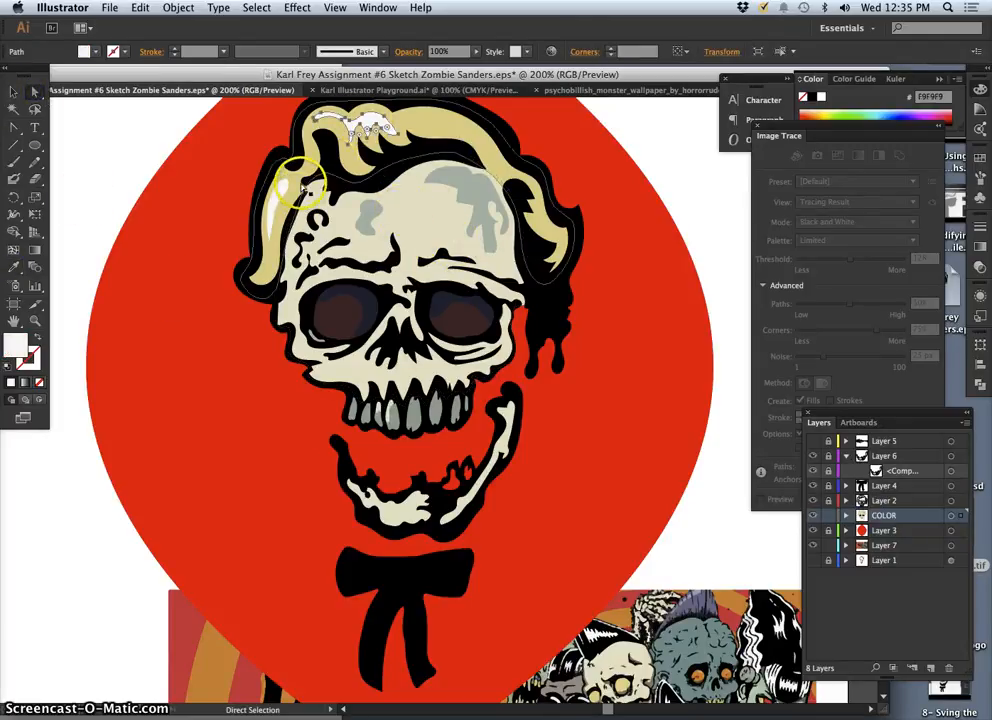
{"action": "left_click", "coordinate": [285, 182], "text": "shift"}
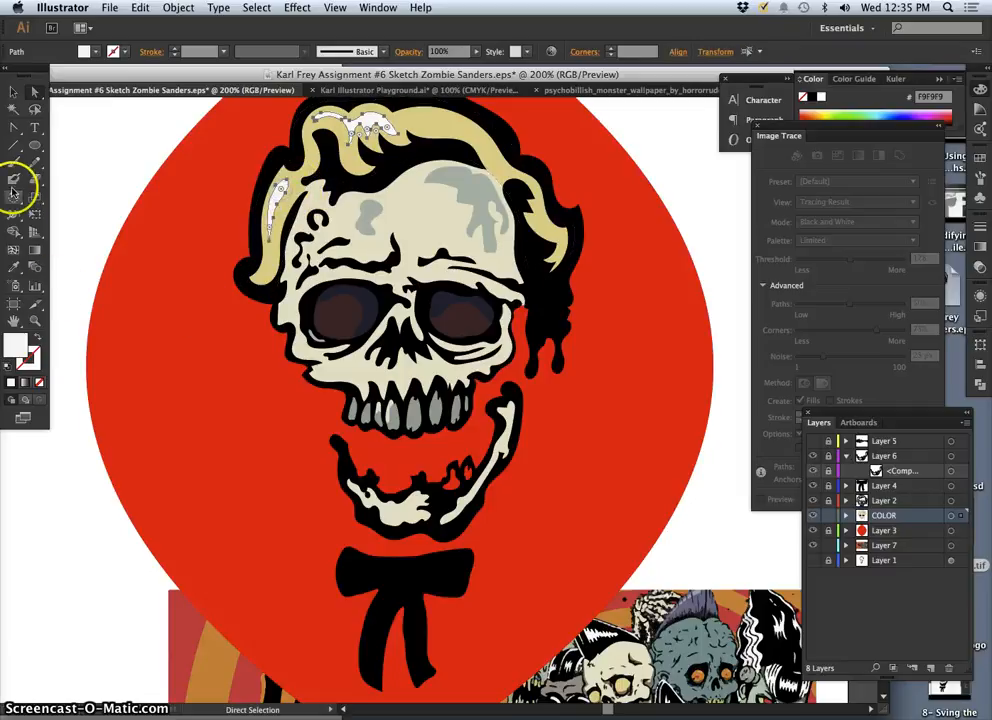
{"action": "left_click", "coordinate": [14, 267]}
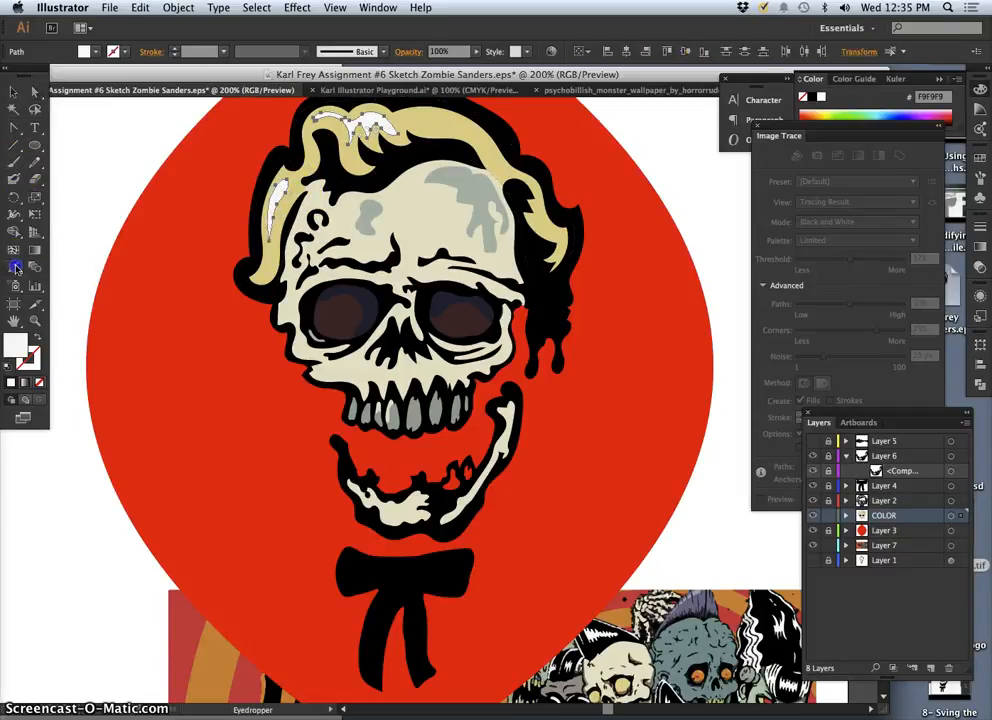
{"action": "left_click", "coordinate": [440, 210]}
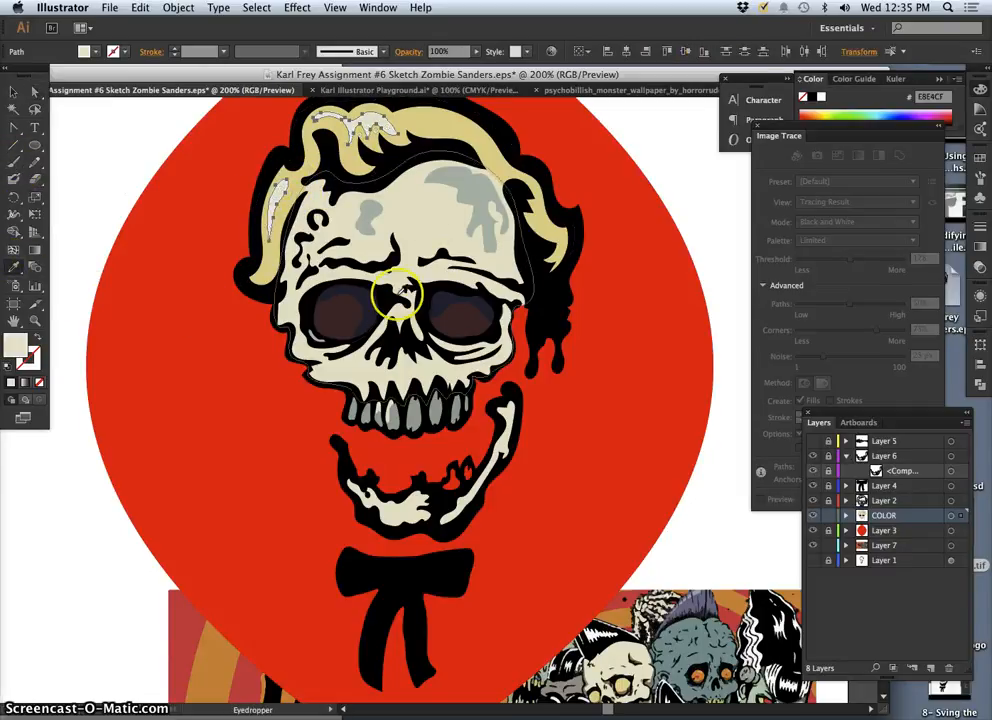
{"action": "key", "text": "a"}
{"action": "left_click", "coordinate": [365, 470]}
{"action": "key", "text": "i"}
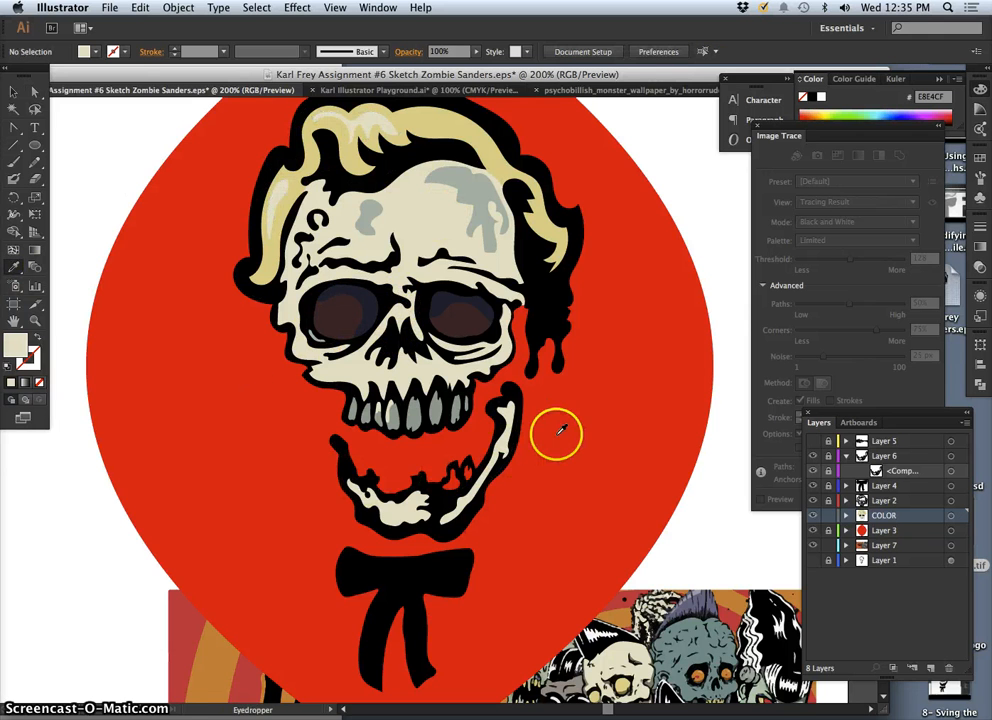
Copy the right eye socket's dark shadow shape 29293A and place the copy over the bow tie.
{"action": "key", "text": "super+minus"}
{"action": "key", "text": "super+minus"}
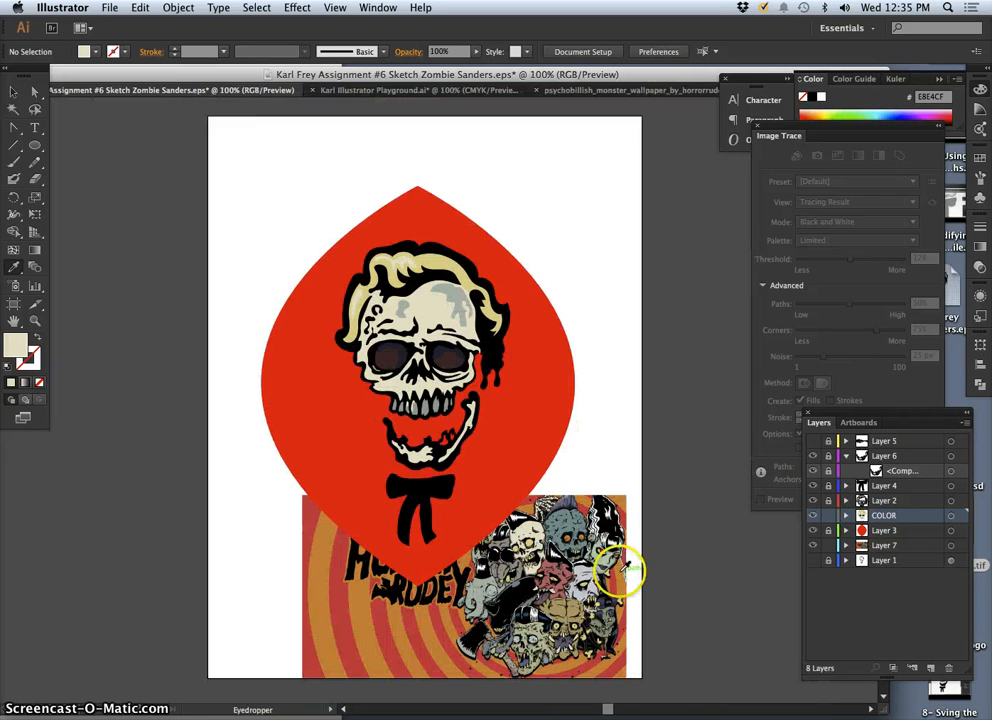
{"action": "key", "text": "super+equal"}
{"action": "key", "text": "super+equal"}
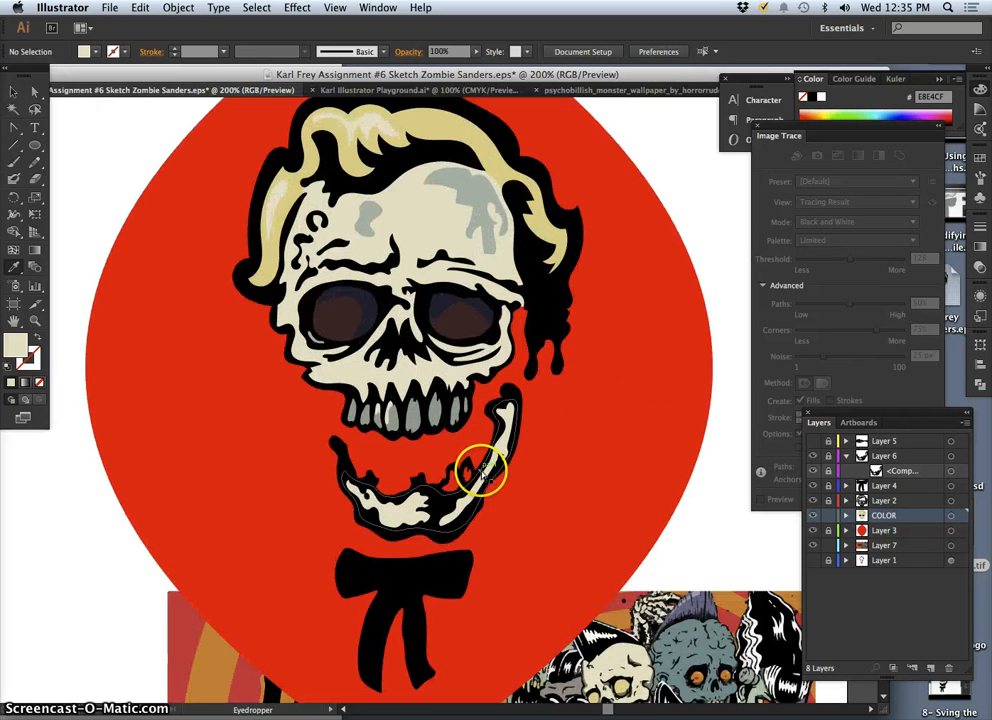
{"action": "left_click_drag", "start_coordinate": [458, 445], "coordinate": [455, 380]}
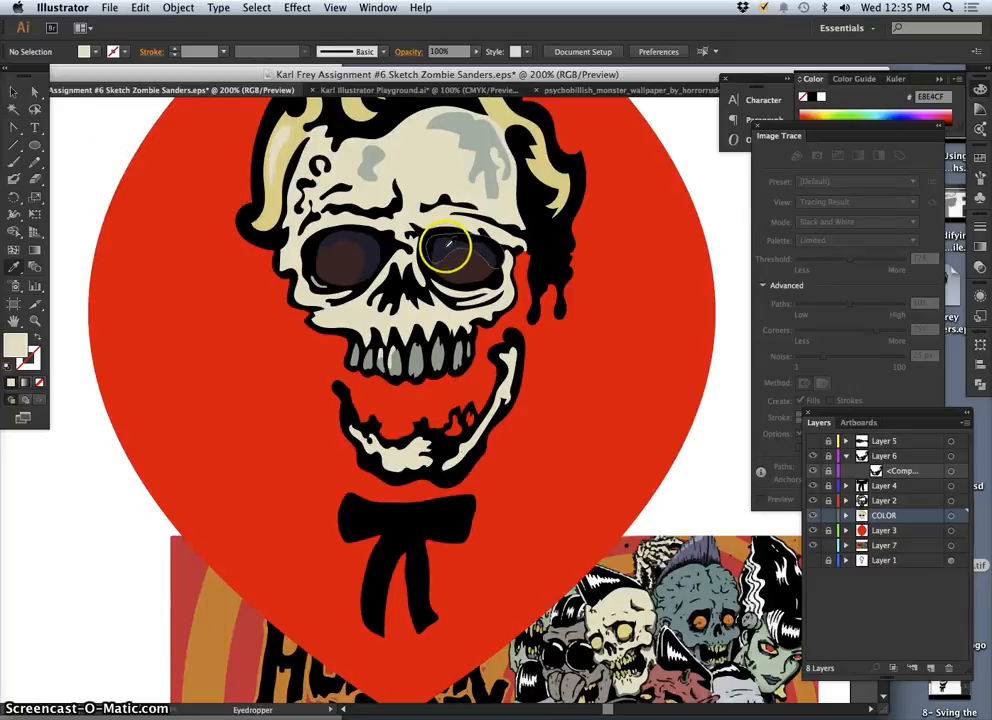
{"action": "left_click", "coordinate": [35, 93]}
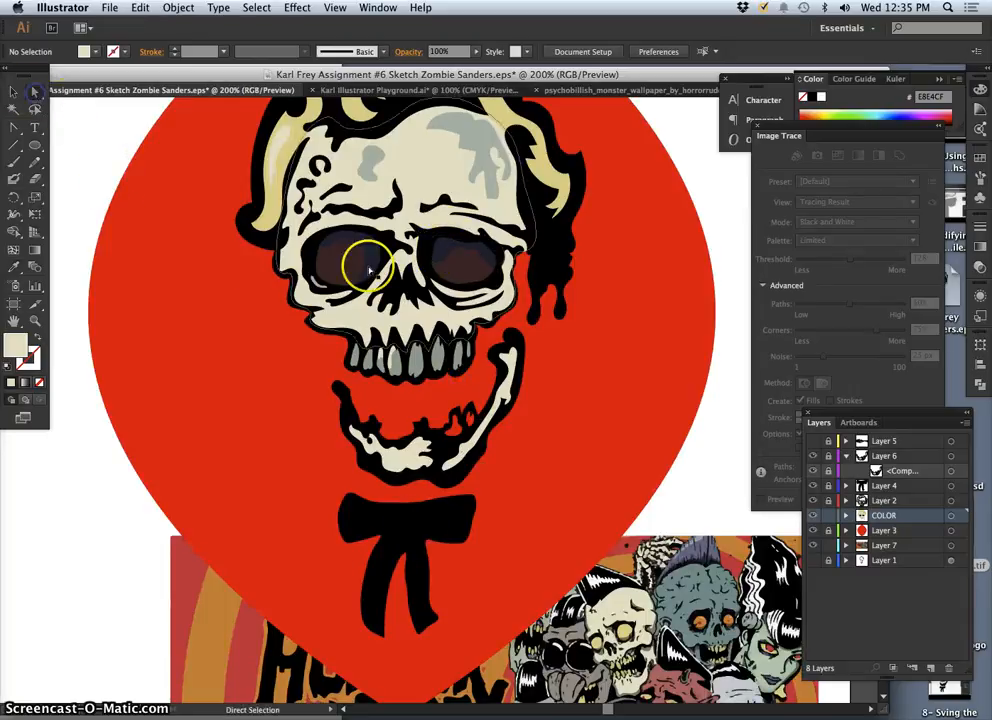
{"action": "left_click", "coordinate": [440, 250]}
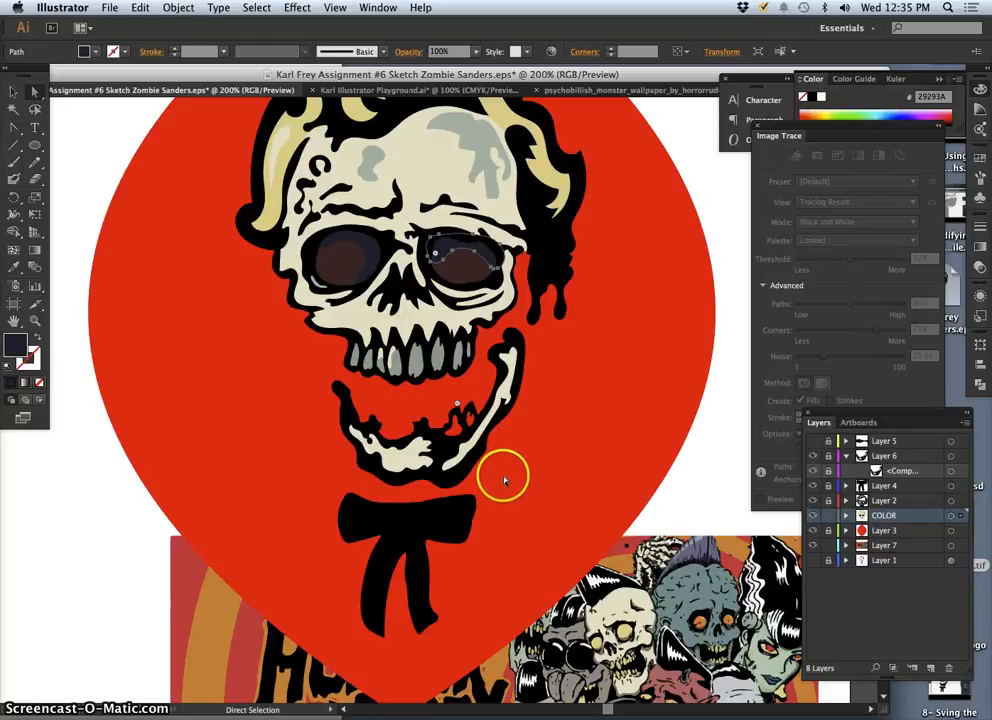
{"action": "key", "text": "v"}
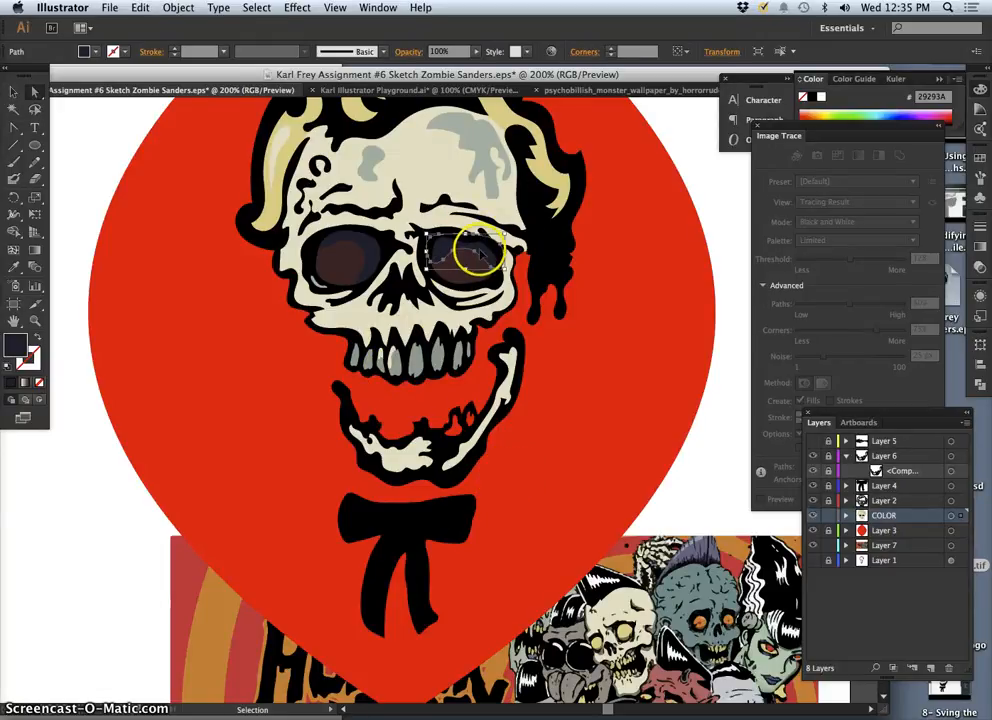
{"action": "key", "text": "ctrl+x"}
{"action": "key", "text": "ctrl+v"}
{"action": "key", "text": "a"}
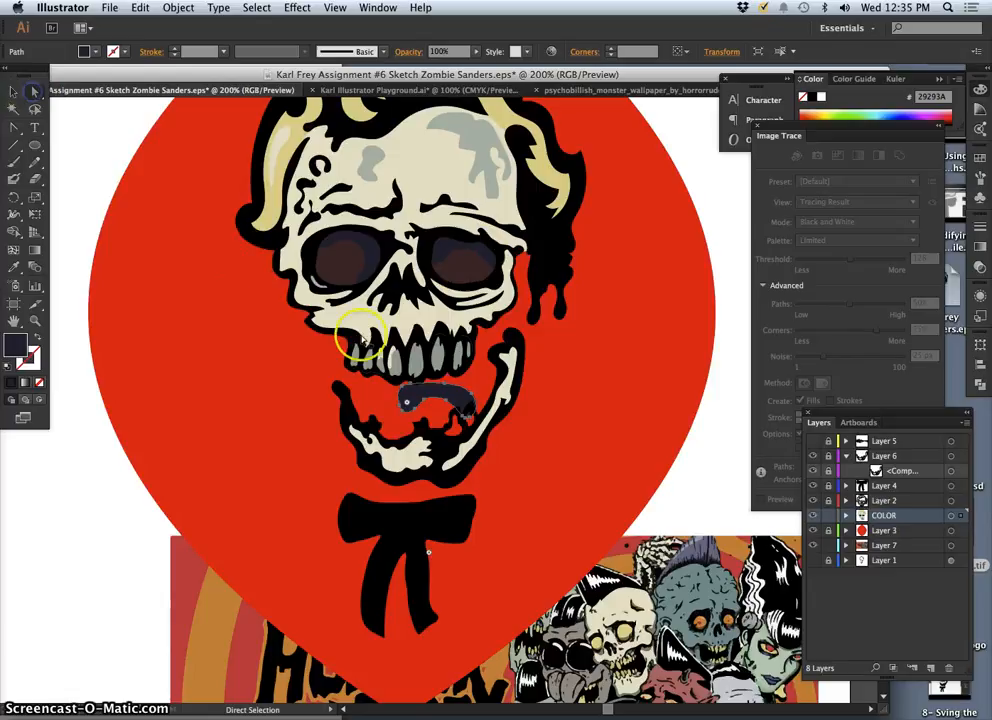
{"action": "left_click_drag", "start_coordinate": [415, 410], "coordinate": [395, 512]}
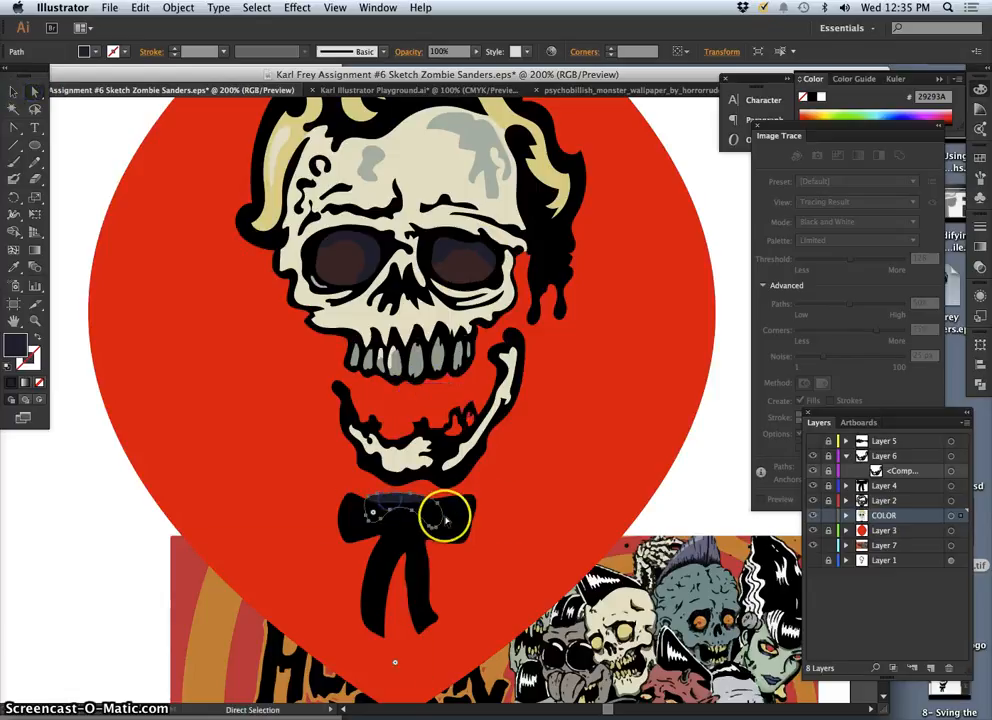
Move the copied shadow shape to a new layer above all others and shift it slightly down within the bow.
{"action": "left_click", "coordinate": [846, 515]}
{"action": "mouse_move", "coordinate": [919, 528]}
{"action": "left_mouse_down"}
{"action": "mouse_move", "coordinate": [921, 500]}
{"action": "mouse_move", "coordinate": [903, 521]}
{"action": "mouse_move", "coordinate": [905, 540]}
{"action": "mouse_move", "coordinate": [907, 516]}
{"action": "mouse_move", "coordinate": [880, 511]}
{"action": "mouse_move", "coordinate": [880, 438]}
{"action": "left_mouse_up"}
{"action": "left_click", "coordinate": [922, 667]}
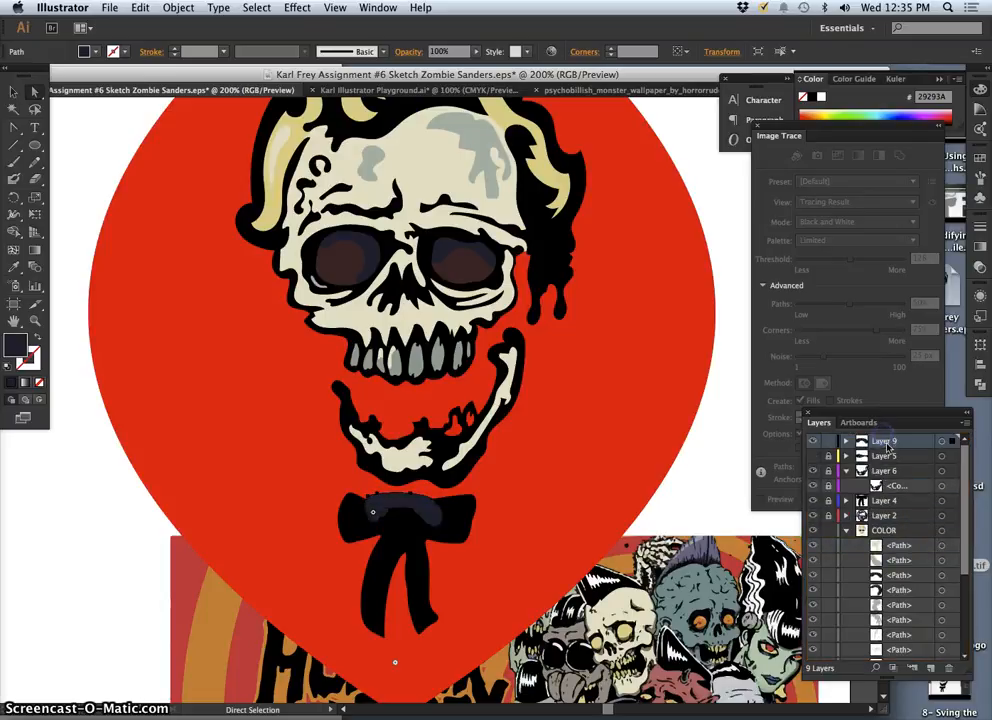
{"action": "left_click_drag", "start_coordinate": [395, 506], "coordinate": [392, 519]}
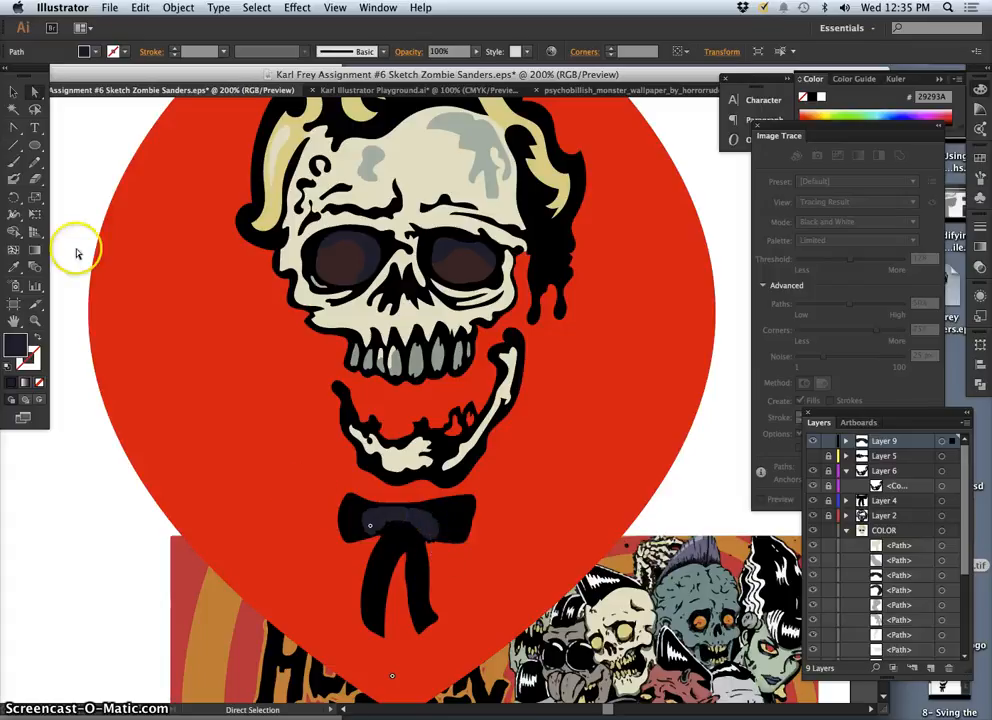
Redraw the copied shape freehand with the Pencil so it forms highlights across both bow loops and tails, and deselect it.
{"action": "left_click", "coordinate": [35, 162]}
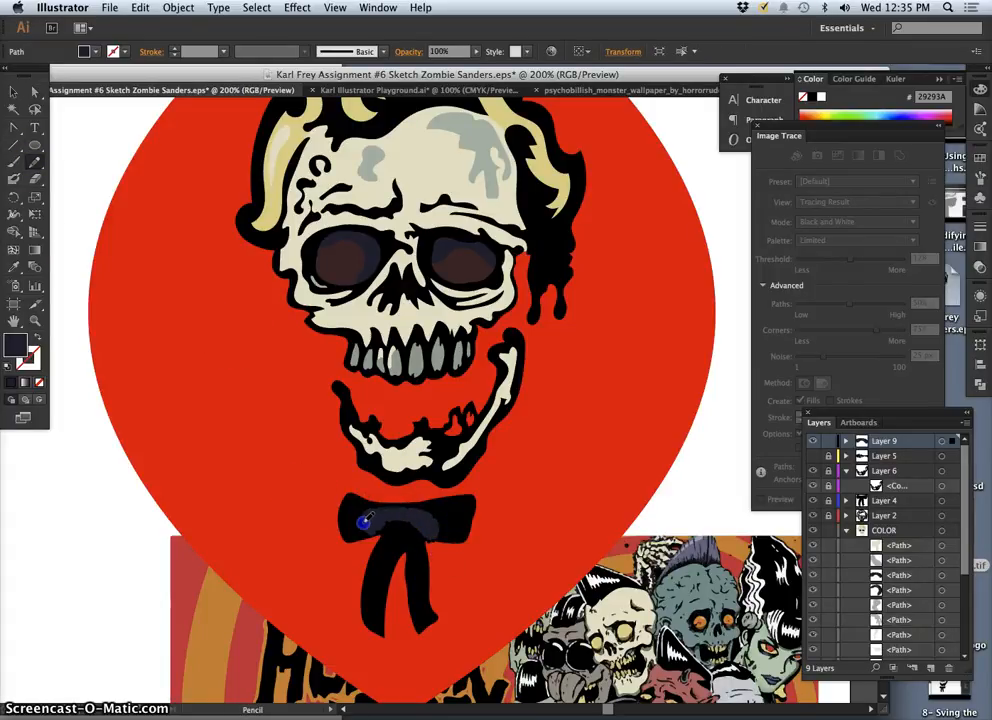
{"action": "left_click_drag", "start_coordinate": [410, 518], "coordinate": [364, 519]}
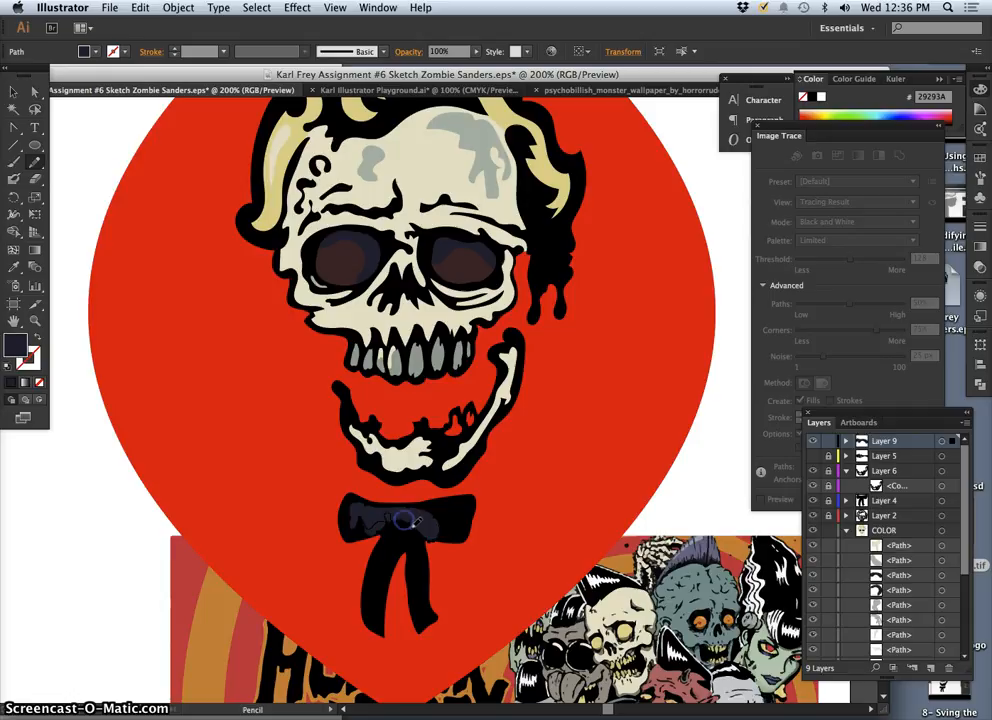
{"action": "left_click_drag", "start_coordinate": [428, 540], "coordinate": [401, 516]}
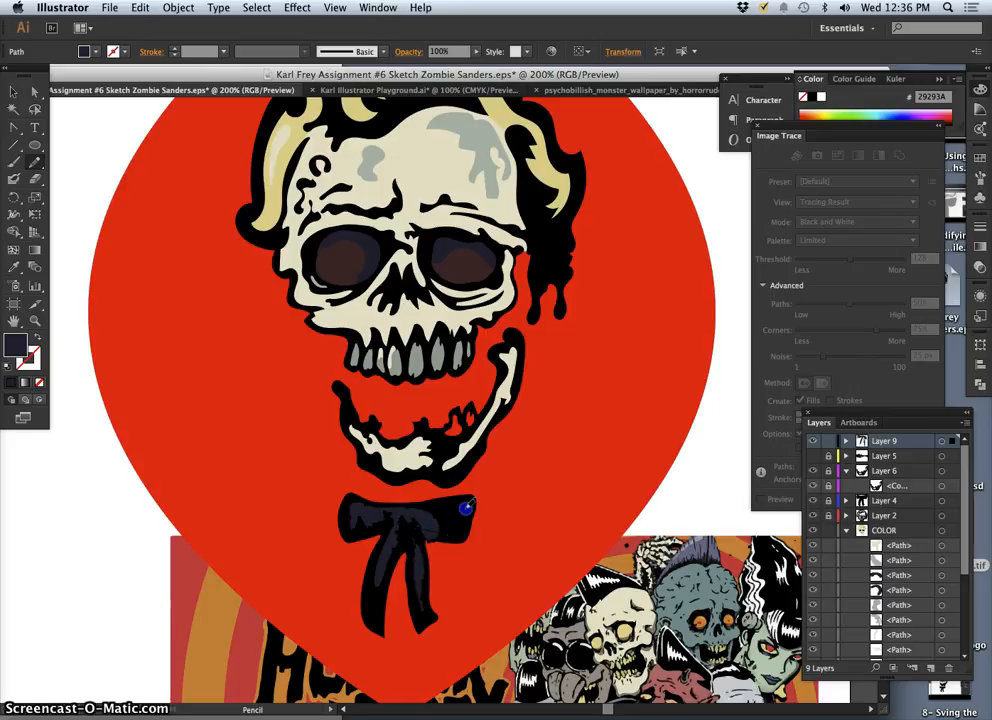
{"action": "left_click_drag", "start_coordinate": [418, 506], "coordinate": [464, 504]}
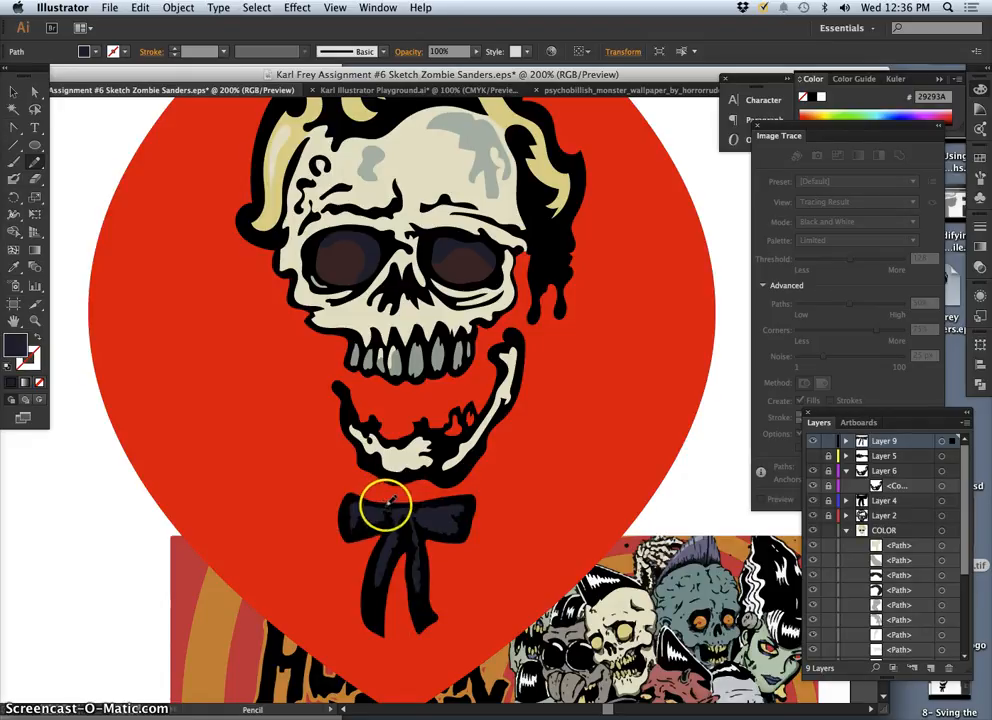
{"action": "left_click", "coordinate": [531, 514], "text": "super"}
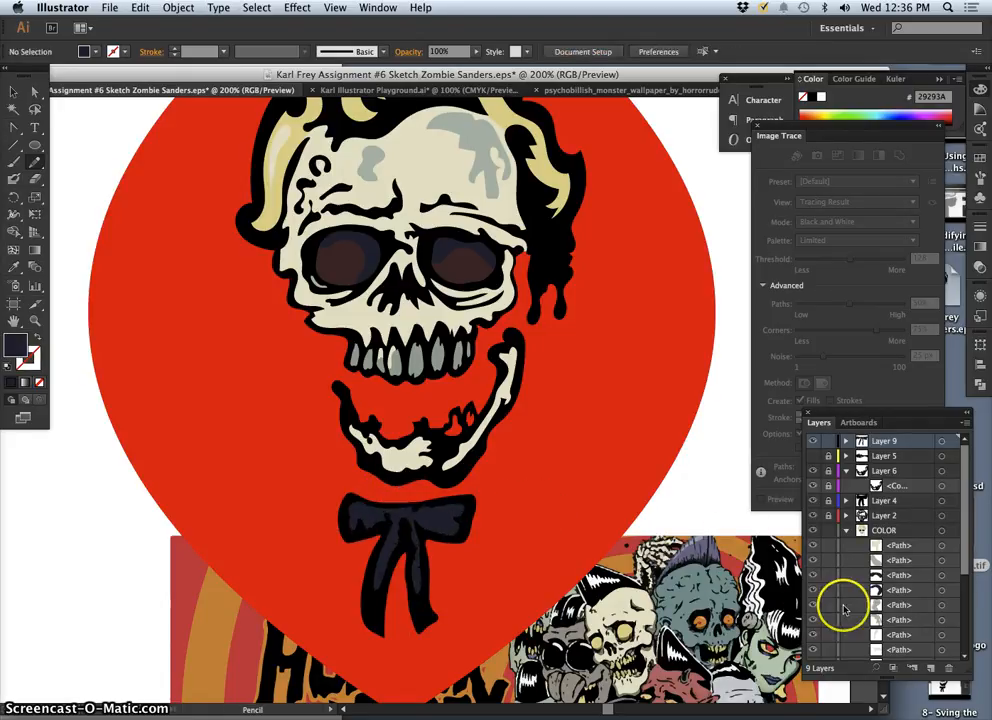
Hide the reference artwork on Layer 7, and check the skull with the red background layer hidden and shown again.
{"action": "left_click_drag", "start_coordinate": [963, 528], "coordinate": [936, 647]}
{"action": "left_click", "coordinate": [813, 639]}
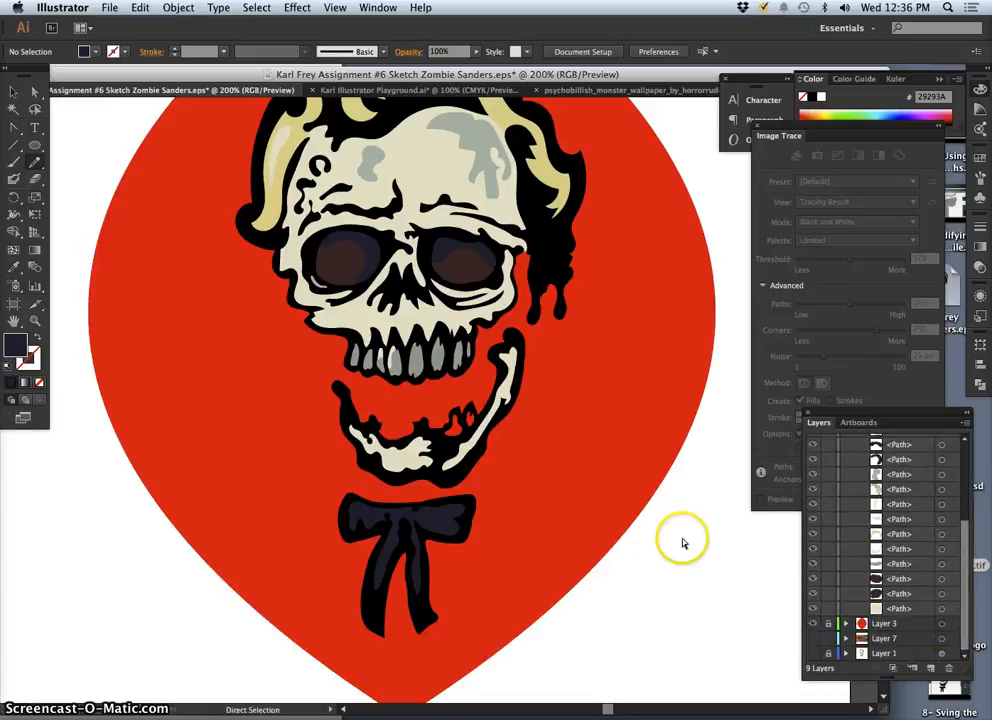
{"action": "key", "text": "super+minus"}
{"action": "key", "text": "super+minus"}
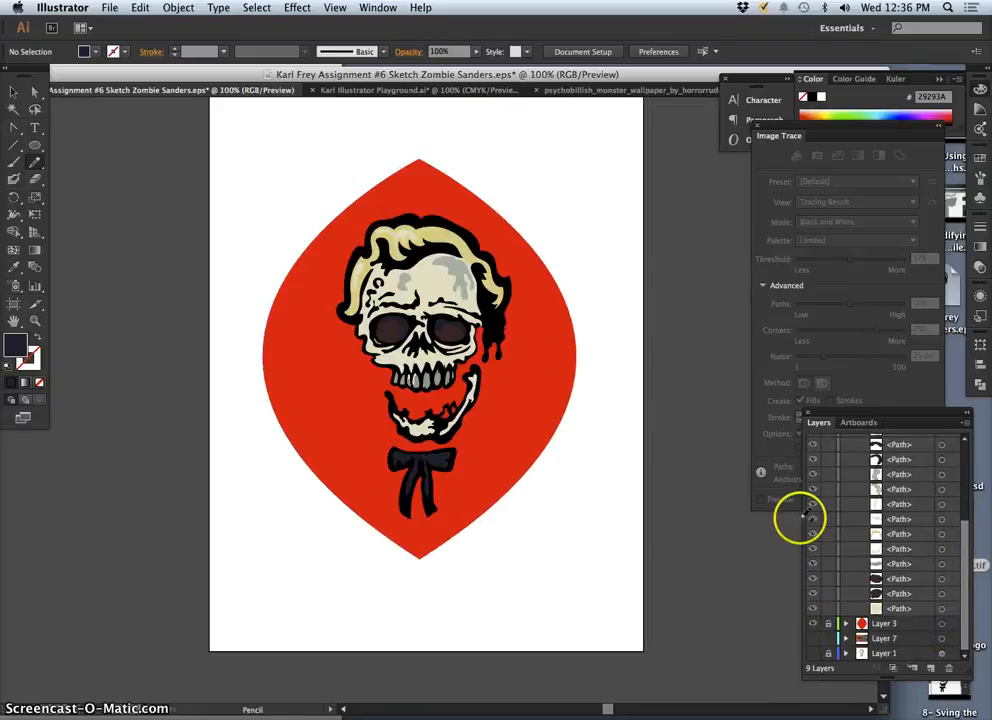
{"action": "left_click", "coordinate": [814, 623]}
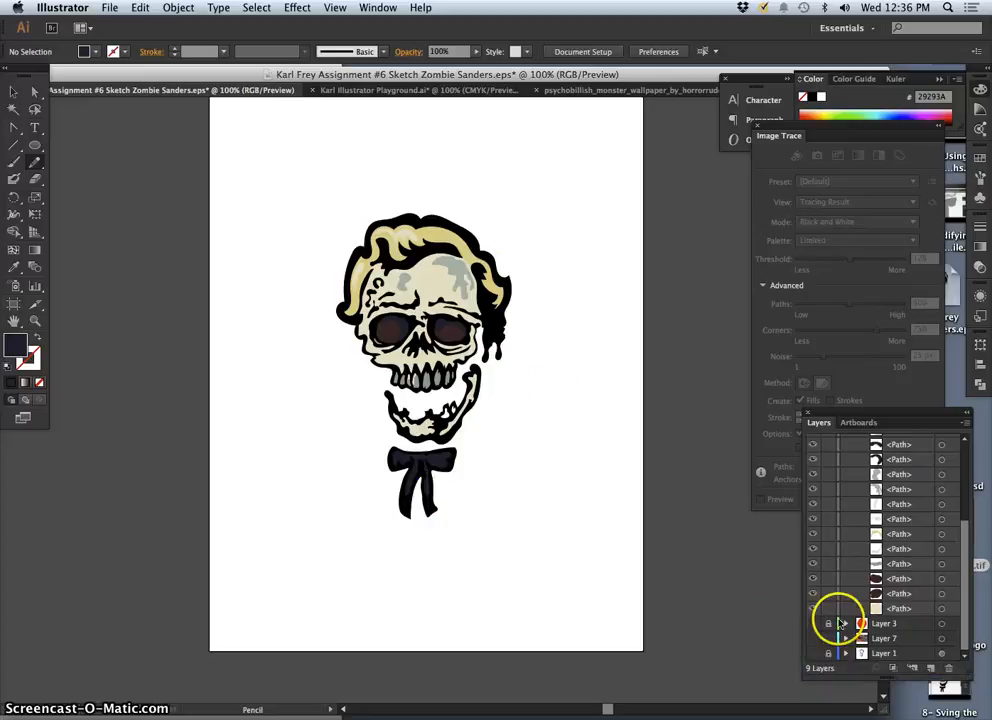
{"action": "left_click", "coordinate": [814, 623]}
Unlock Layer 3 and nudge its red background shape slightly right and up behind the skull.
{"action": "left_click", "coordinate": [893, 627]}
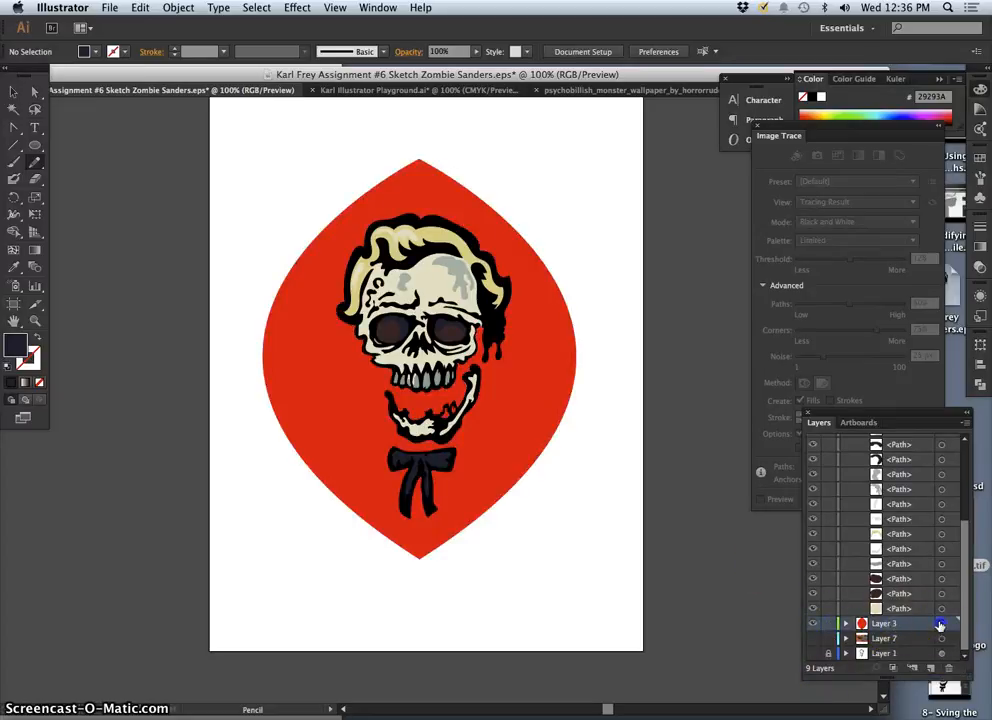
{"action": "left_click", "coordinate": [940, 624]}
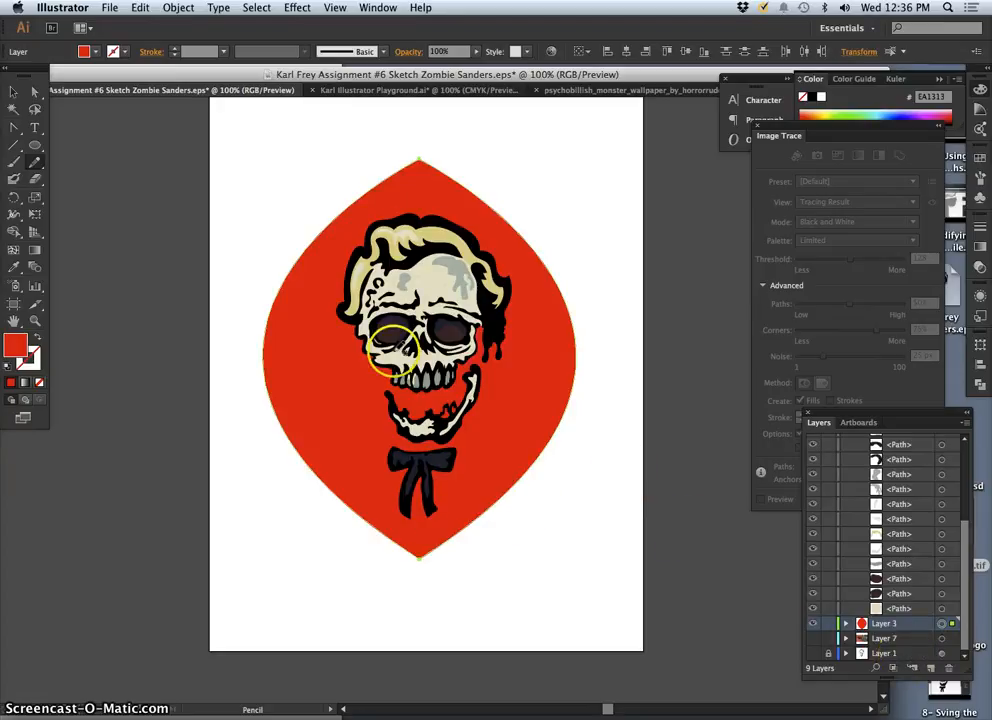
{"action": "left_click", "coordinate": [14, 92]}
{"action": "left_click", "coordinate": [335, 267]}
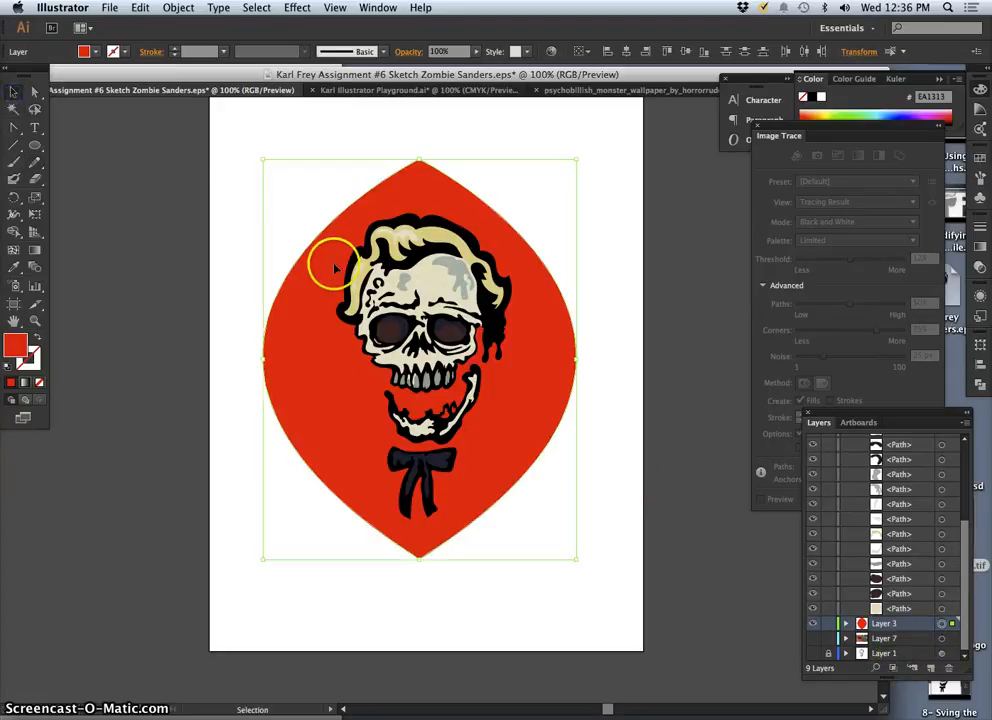
{"action": "key", "text": "Right"}
{"action": "key", "text": "Right"}
{"action": "key", "text": "Right"}
{"action": "key", "text": "Right"}
{"action": "key", "text": "Right"}
{"action": "key", "text": "Right"}
{"action": "key", "text": "Right"}
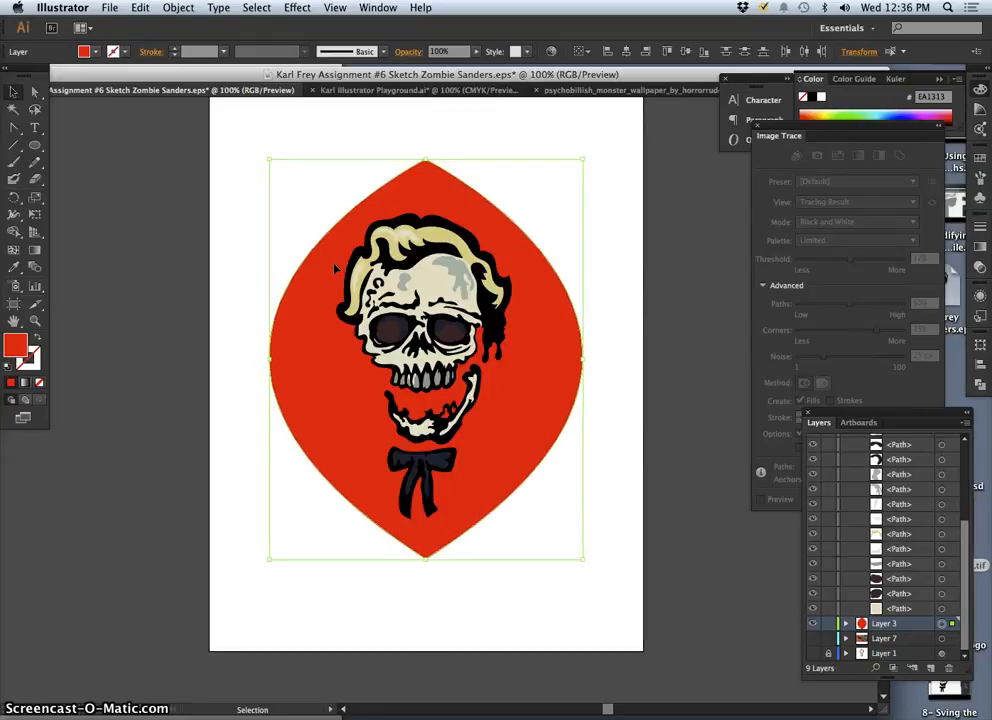
{"action": "key", "text": "Up"}
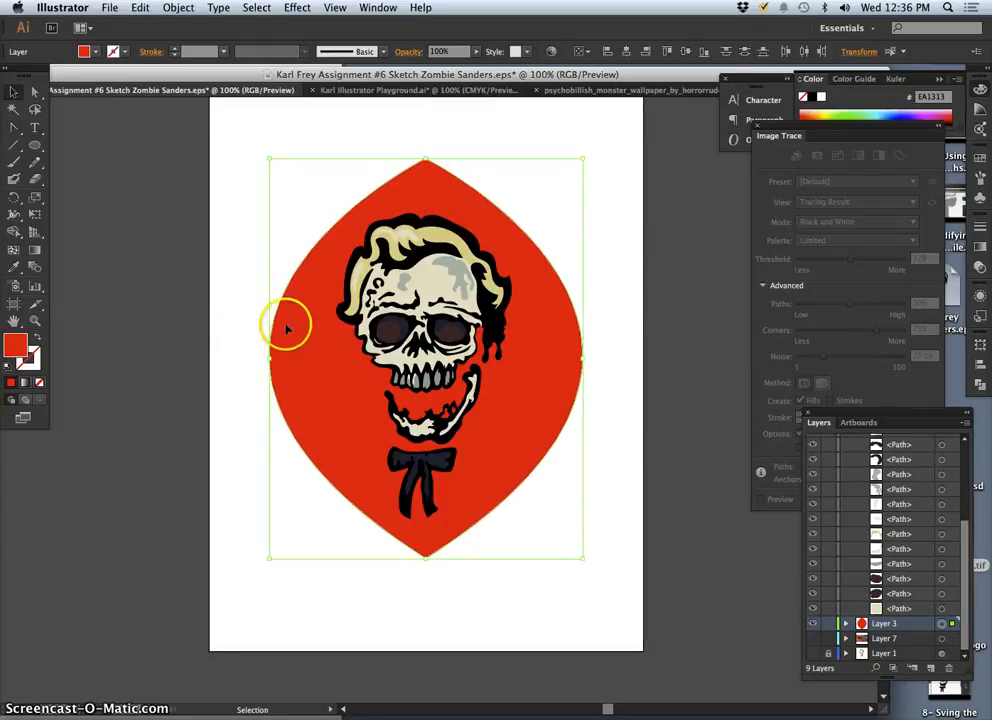
Try shortening the red background shape evenly at its upper and lower points, undo the resize and deselect the shape.
{"action": "left_click", "coordinate": [426, 158]}
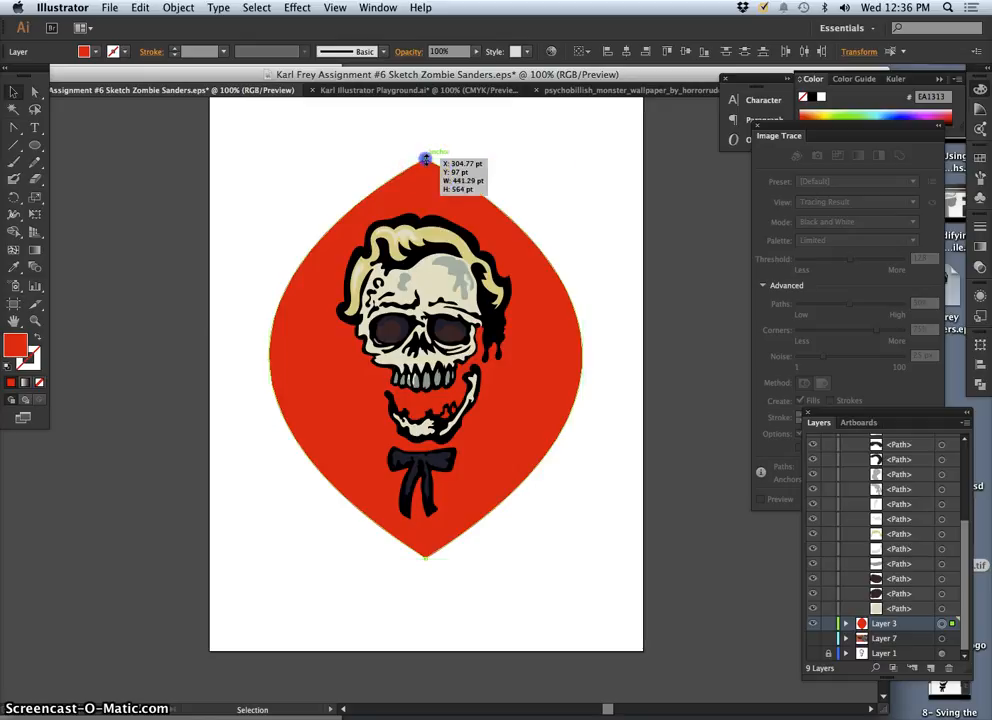
{"action": "left_click_drag", "start_coordinate": [426, 158], "coordinate": [425, 172]}
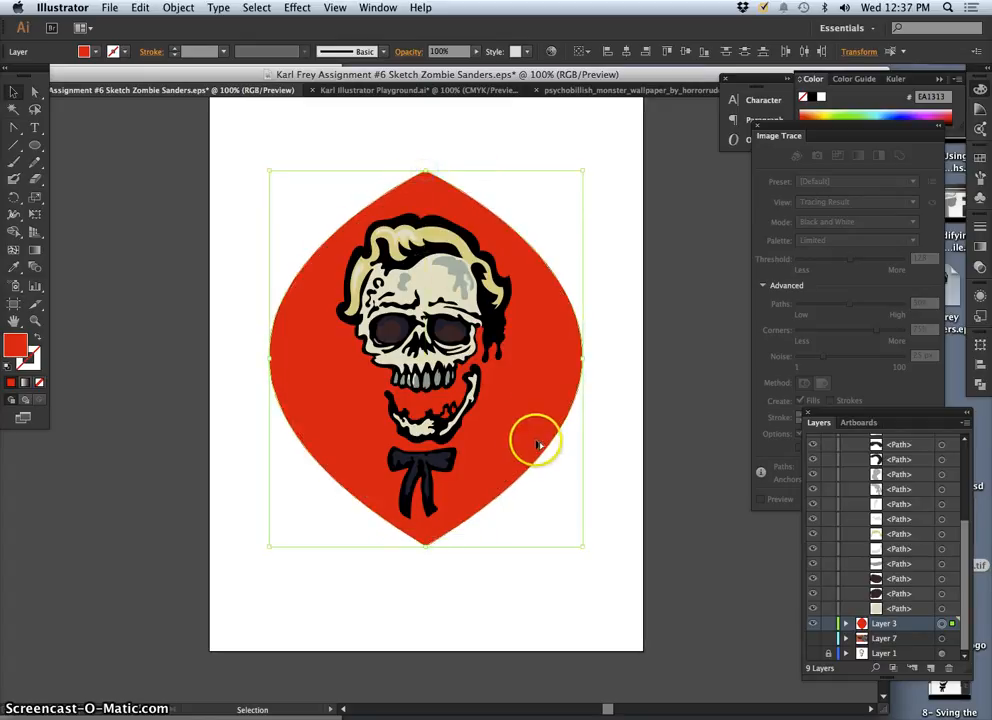
{"action": "key", "text": "super+z"}
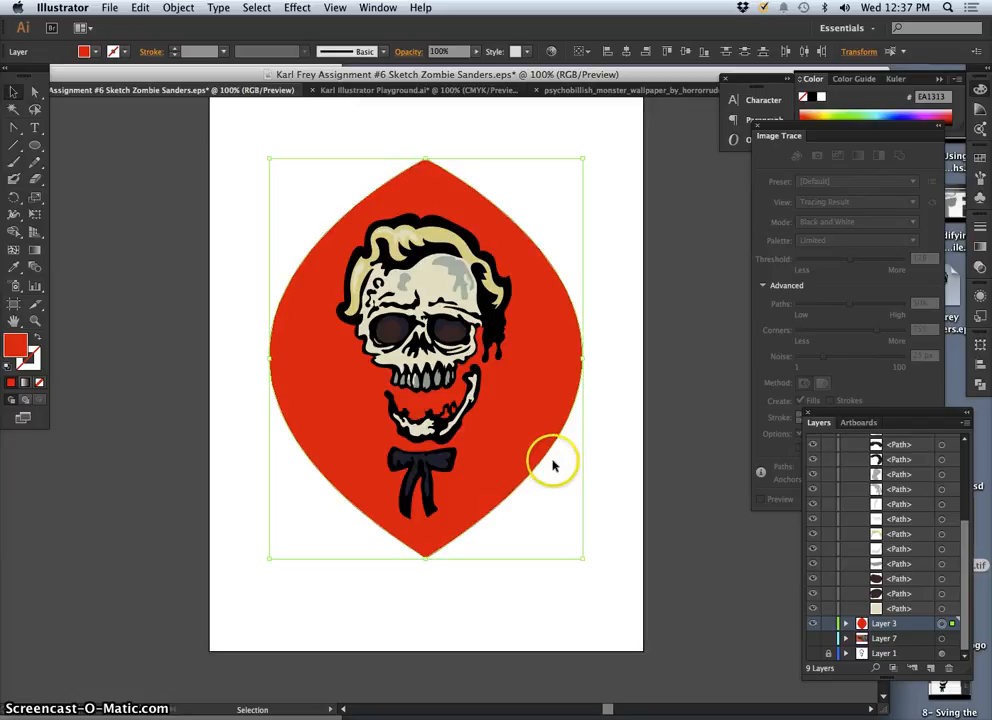
{"action": "left_click", "coordinate": [545, 611]}
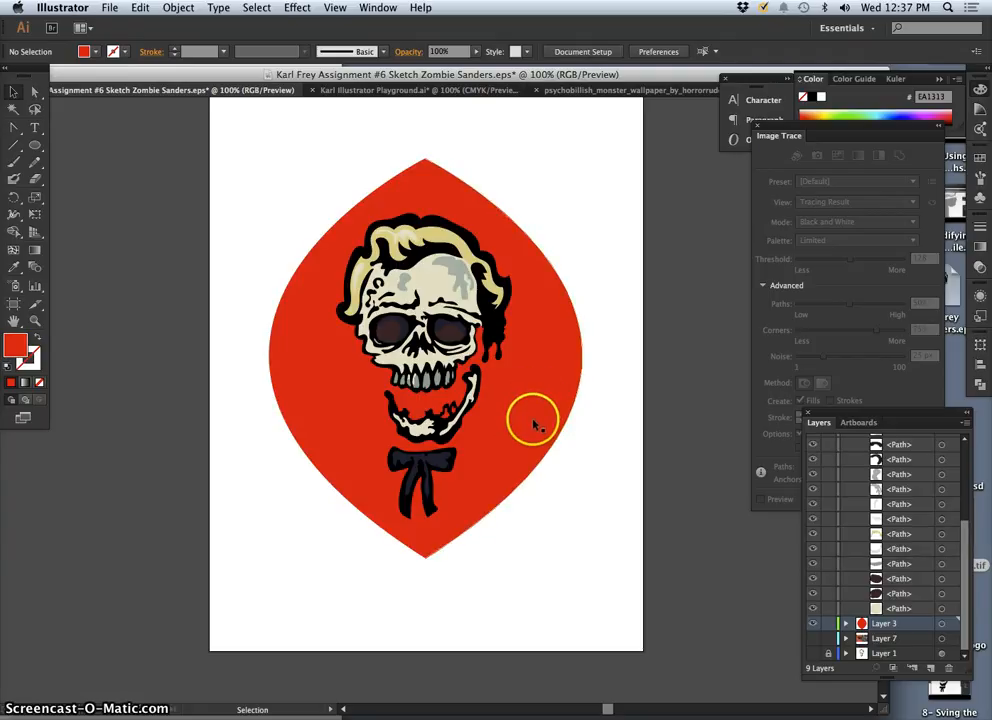
Give the red background shape on Layer 3 a near-white F9F9F9 stroke.
{"action": "left_click", "coordinate": [36, 358]}
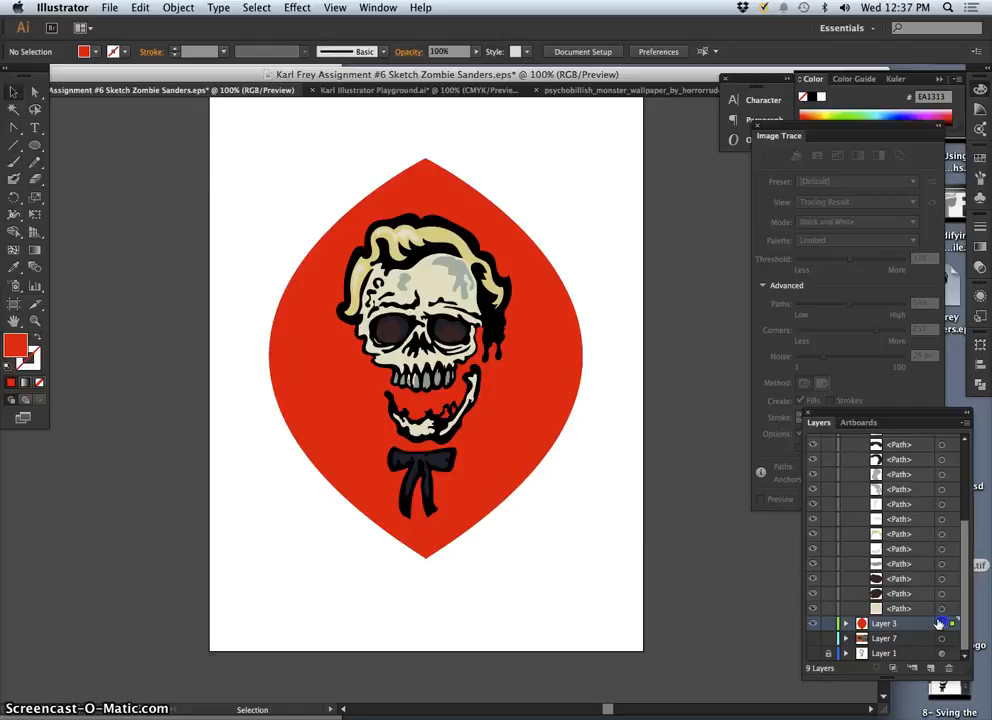
{"action": "left_click", "coordinate": [940, 623]}
{"action": "double_click", "coordinate": [36, 360]}
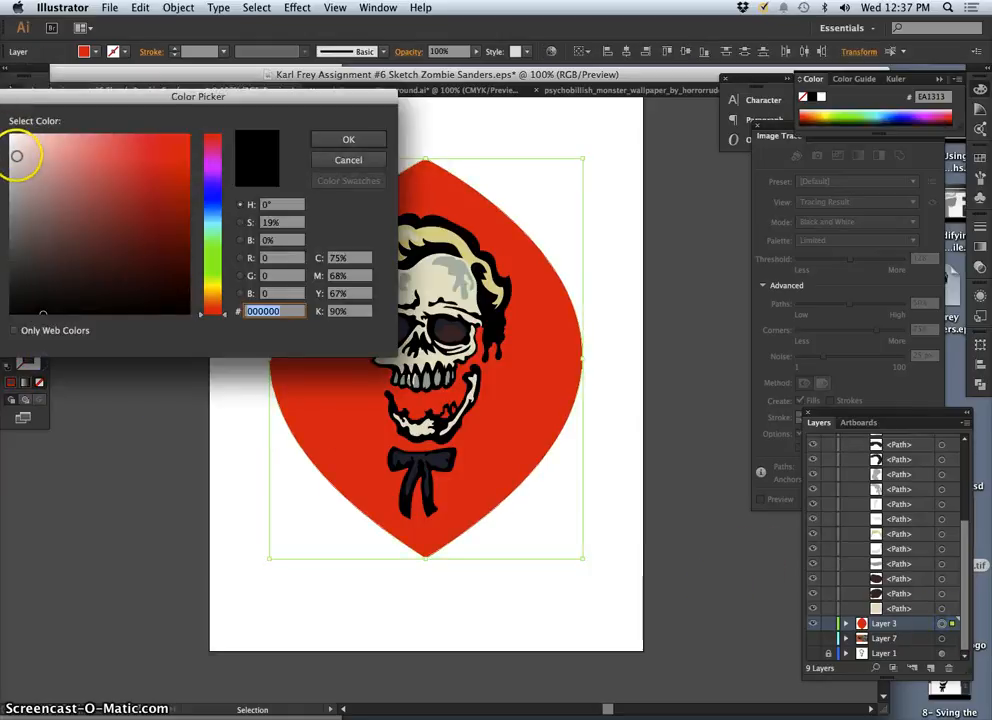
{"action": "left_click", "coordinate": [12, 136]}
{"action": "left_click", "coordinate": [335, 139]}
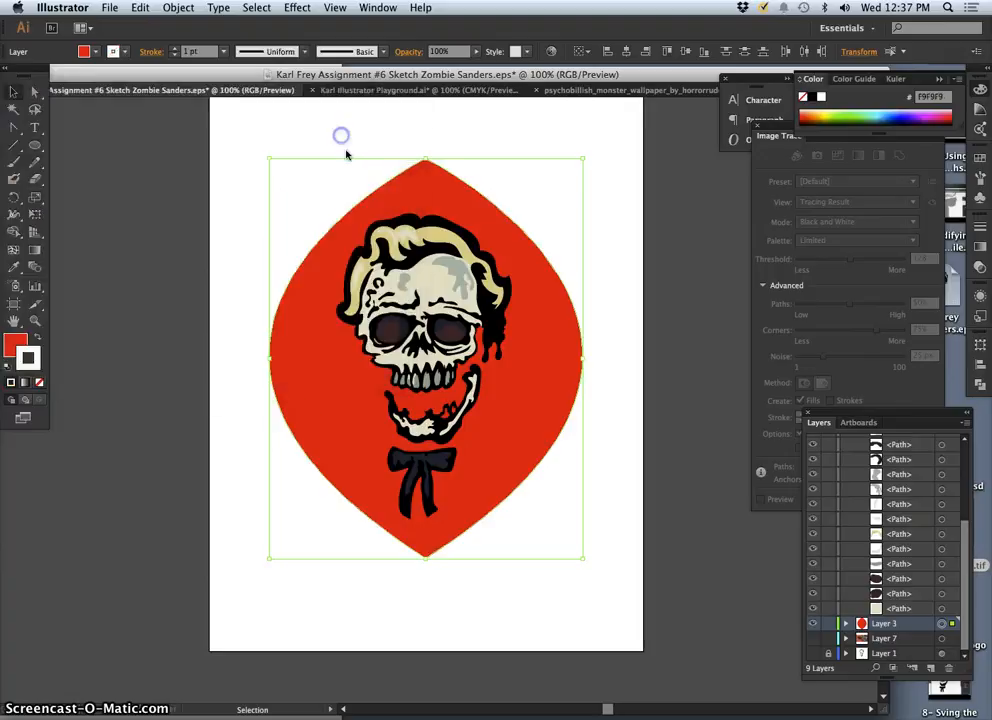
Set the red background shape's stroke weight to 11 pt and deselect it.
{"action": "left_click", "coordinate": [174, 49]}
{"action": "left_click", "coordinate": [174, 49]}
{"action": "left_click", "coordinate": [174, 49]}
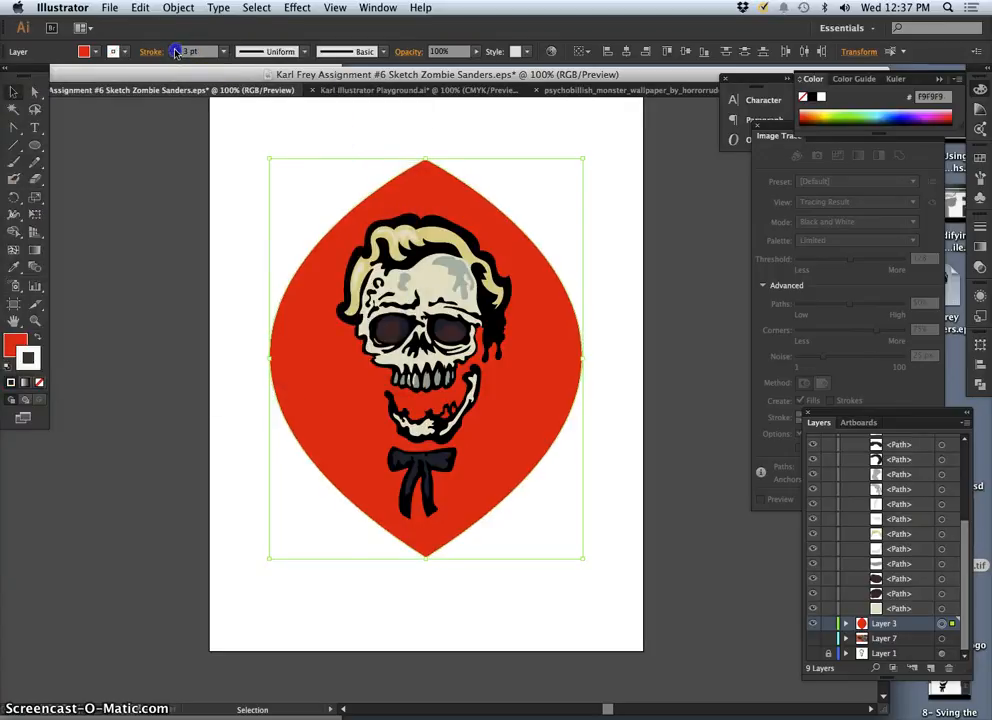
{"action": "left_click", "coordinate": [174, 49]}
{"action": "left_click", "coordinate": [174, 49]}
{"action": "left_click", "coordinate": [174, 49]}
{"action": "left_click", "coordinate": [174, 49]}
{"action": "left_click", "coordinate": [174, 49]}
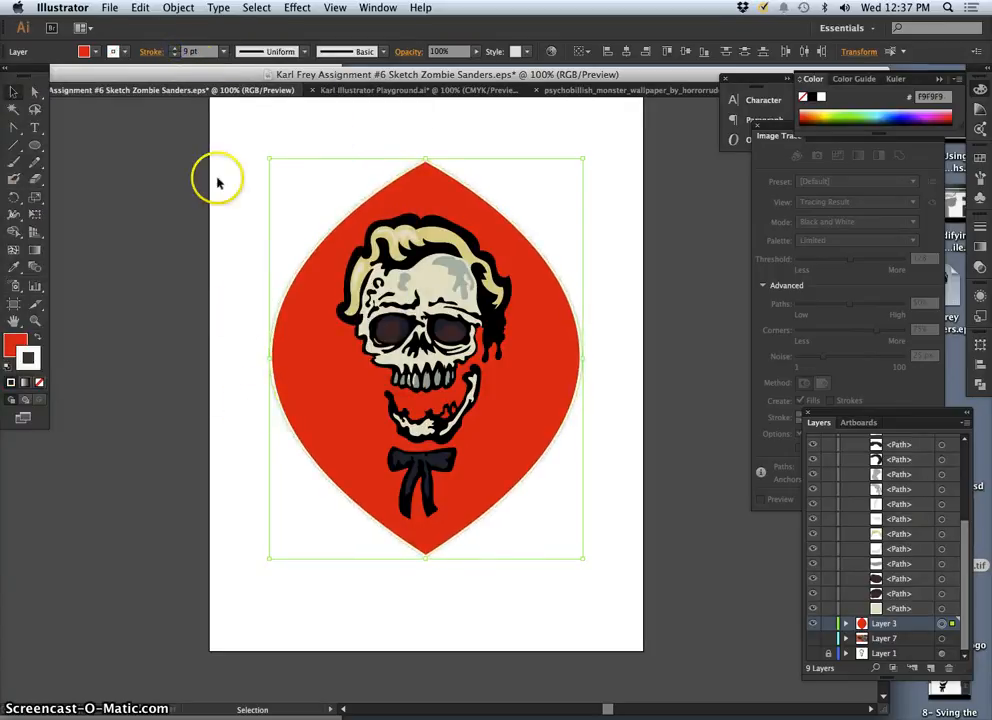
{"action": "left_click", "coordinate": [175, 49]}
{"action": "left_click", "coordinate": [175, 49]}
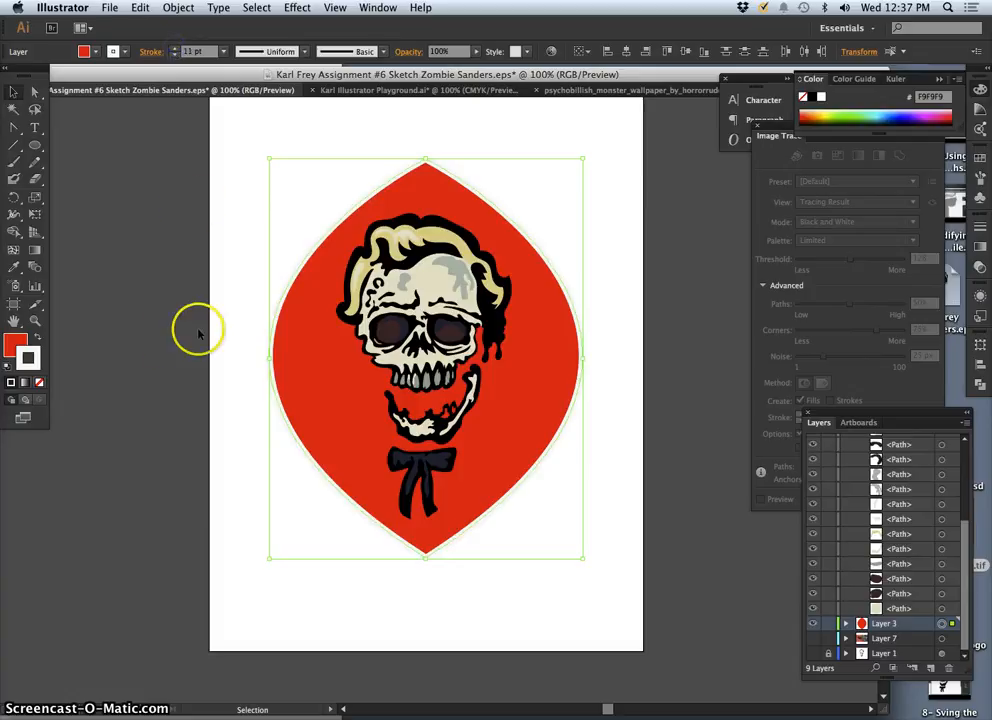
{"action": "left_click", "coordinate": [141, 343]}
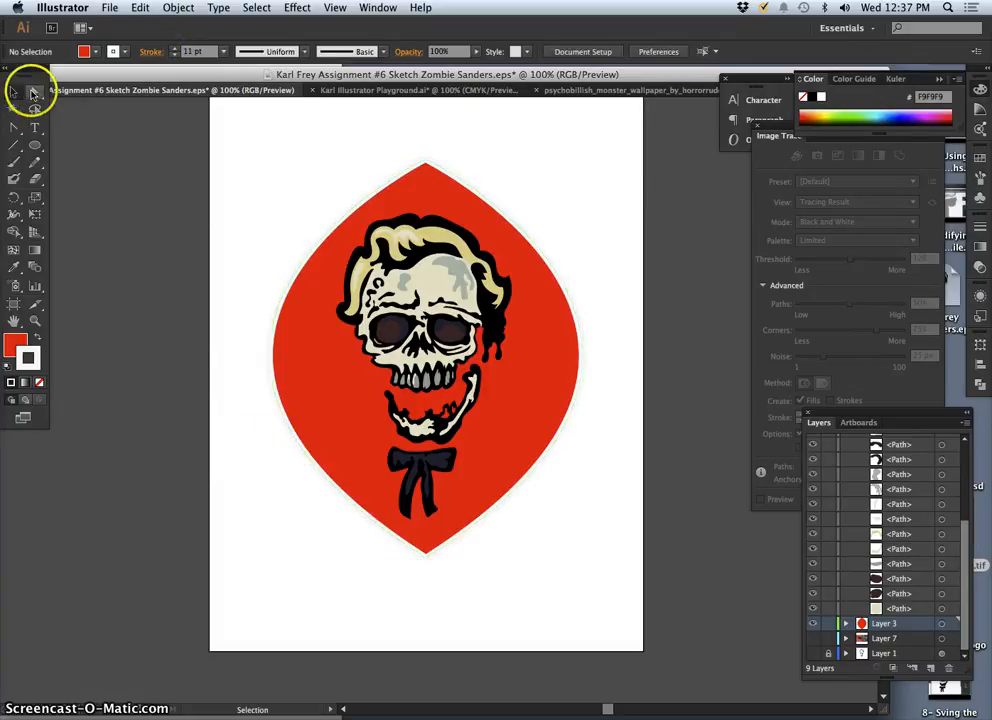
Try moving the right half of the red background shape away from the skull and undo the move.
{"action": "left_click_drag", "start_coordinate": [424, 202], "coordinate": [197, 268]}
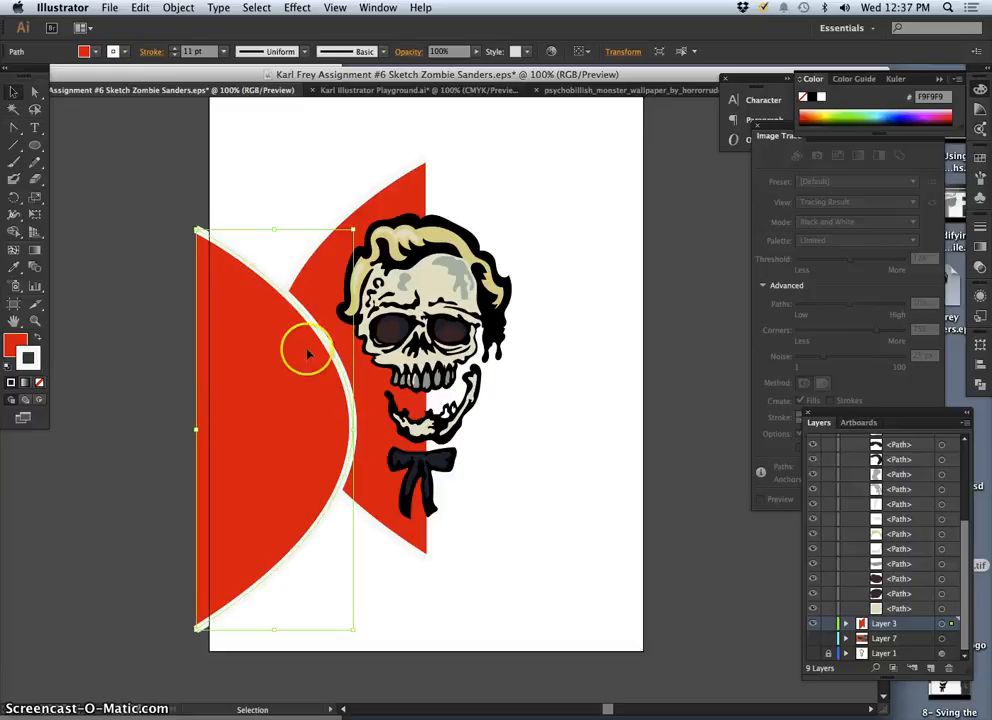
{"action": "key", "text": "super+z"}
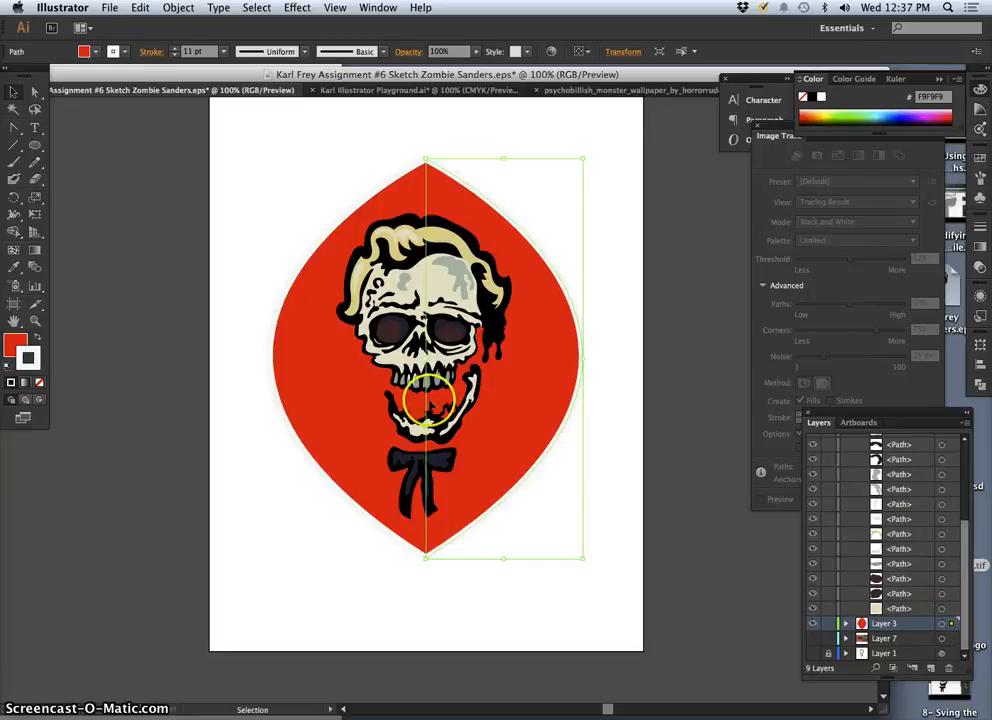
{"action": "key", "text": "a"}
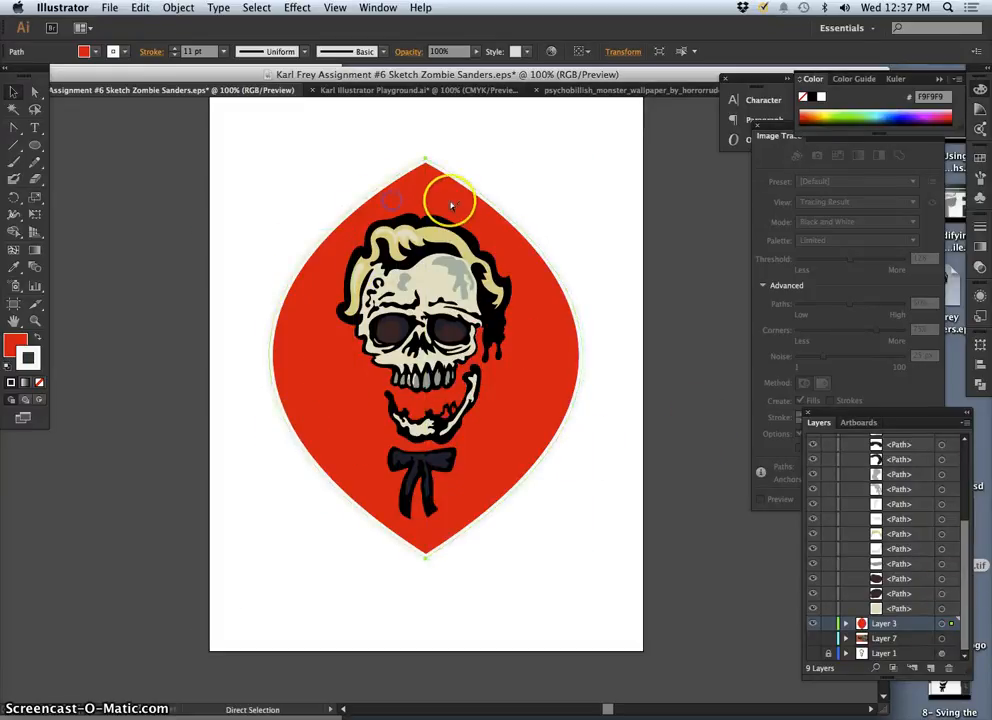
{"action": "key", "text": "v"}
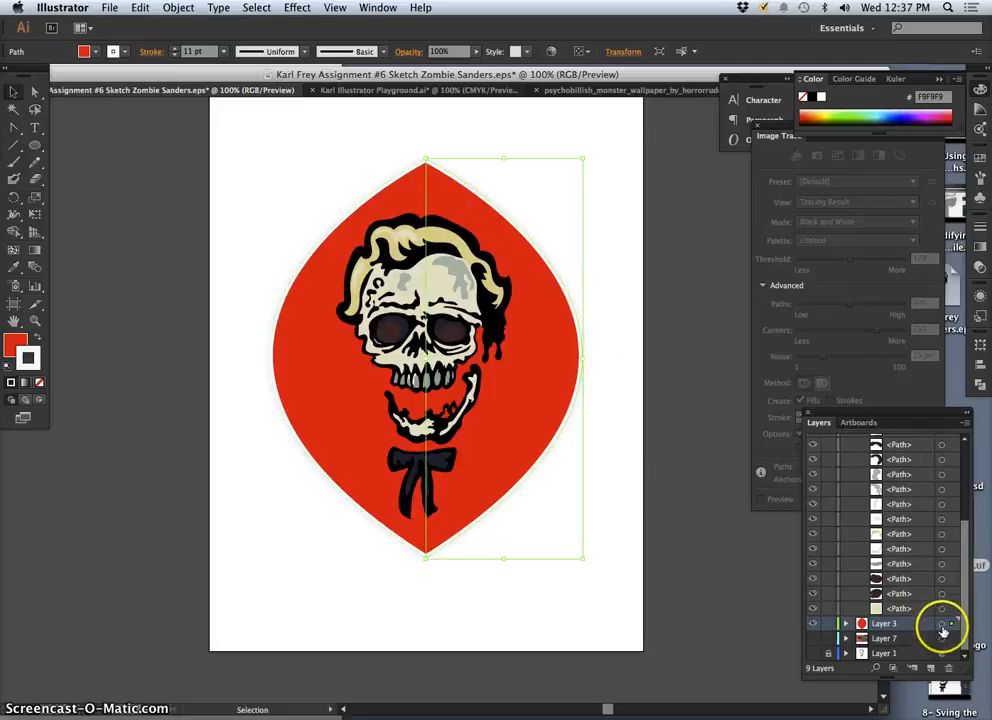
Select both red half paths on Layer 3, unite them into one shape with Pathfinder, and deselect it.
{"action": "left_click", "coordinate": [845, 627]}
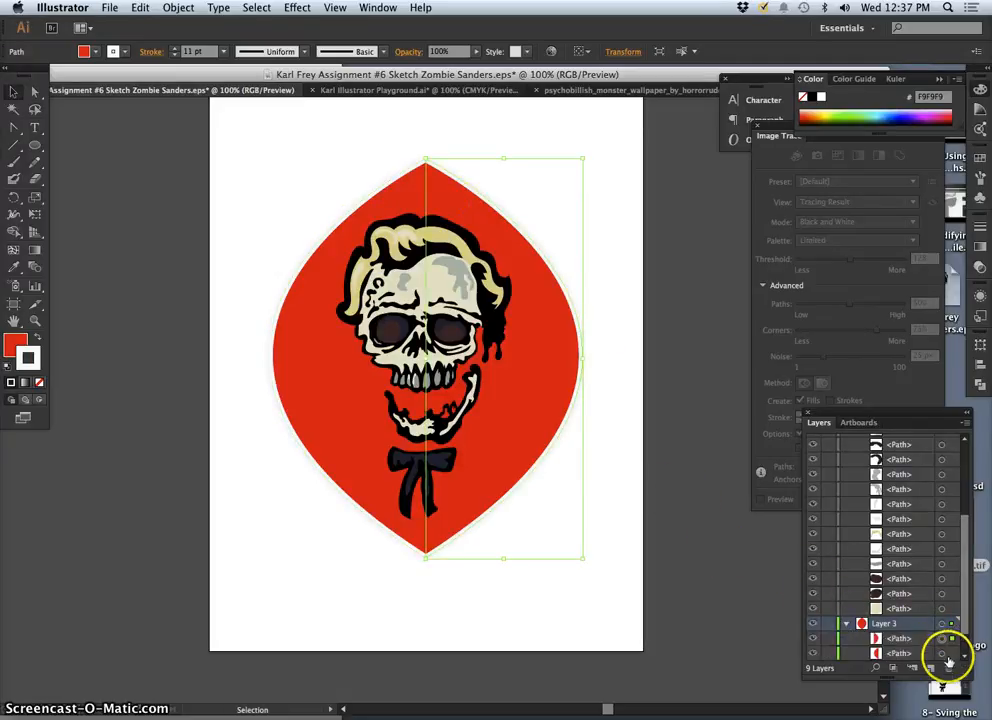
{"action": "left_click", "coordinate": [961, 645]}
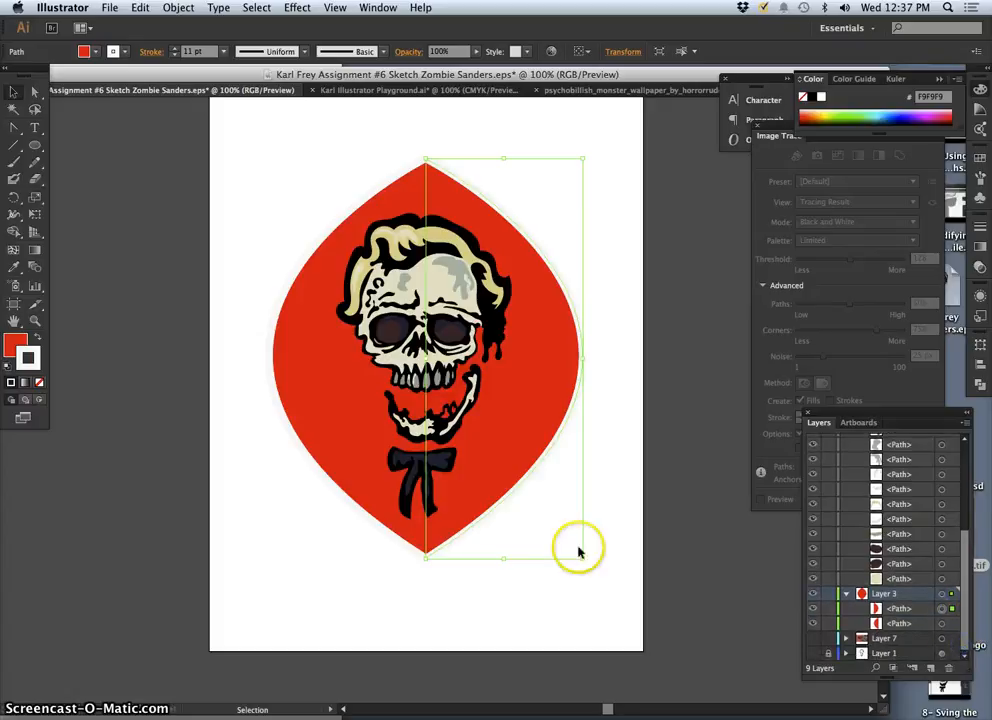
{"action": "left_click", "coordinate": [941, 624], "text": "shift"}
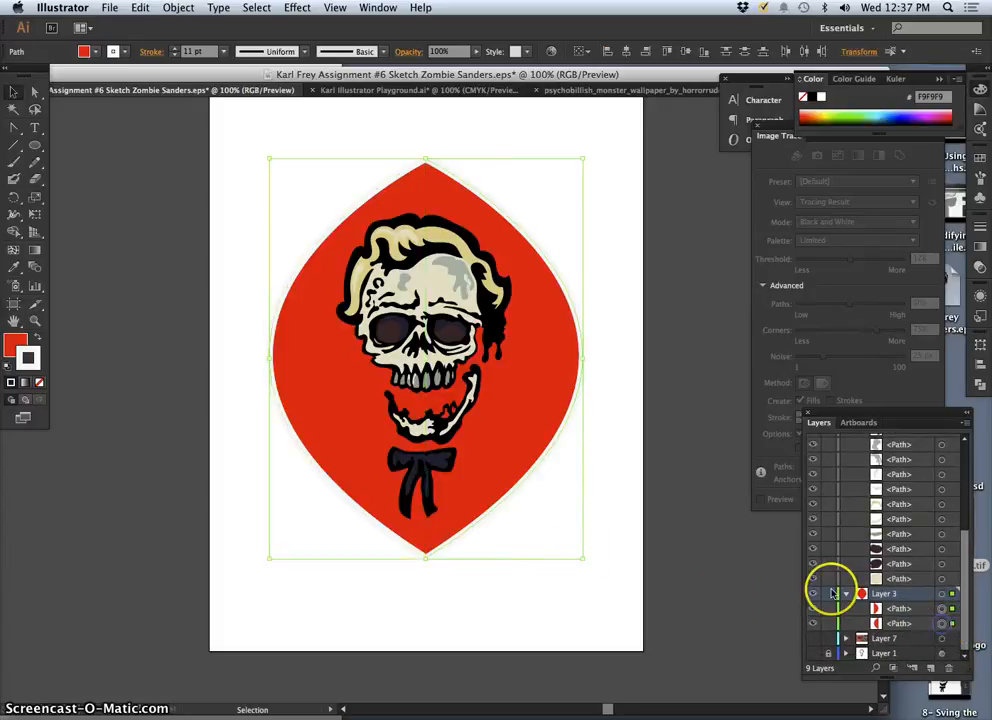
{"action": "left_click", "coordinate": [983, 388]}
{"action": "left_click", "coordinate": [807, 366]}
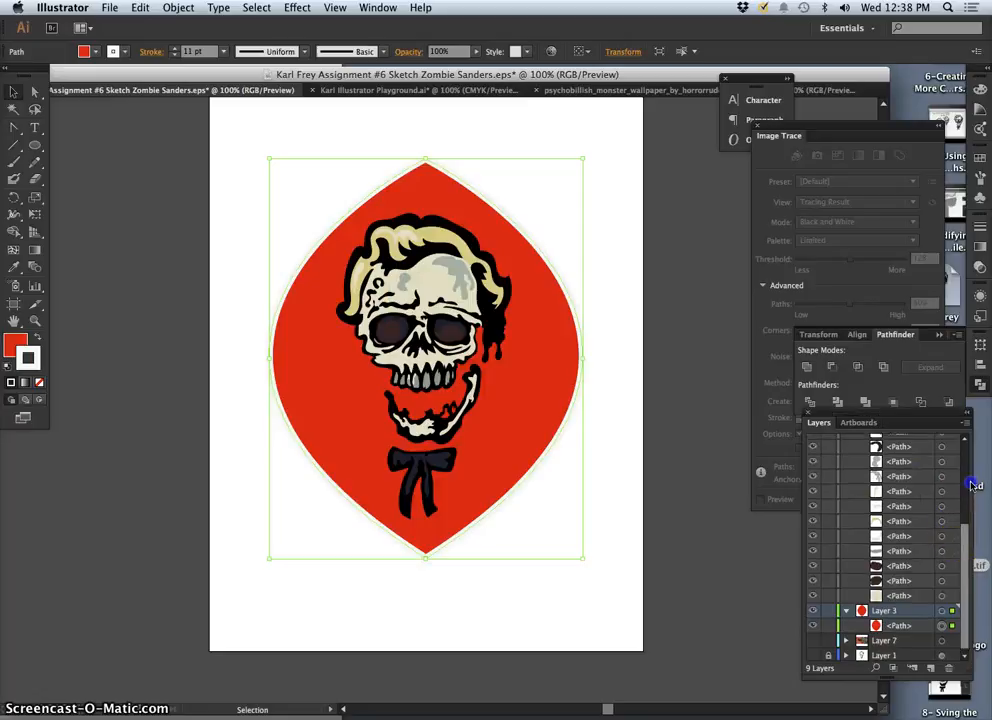
{"action": "scroll", "coordinate": [900, 500], "scroll_direction": "up", "scroll_amount": 10}
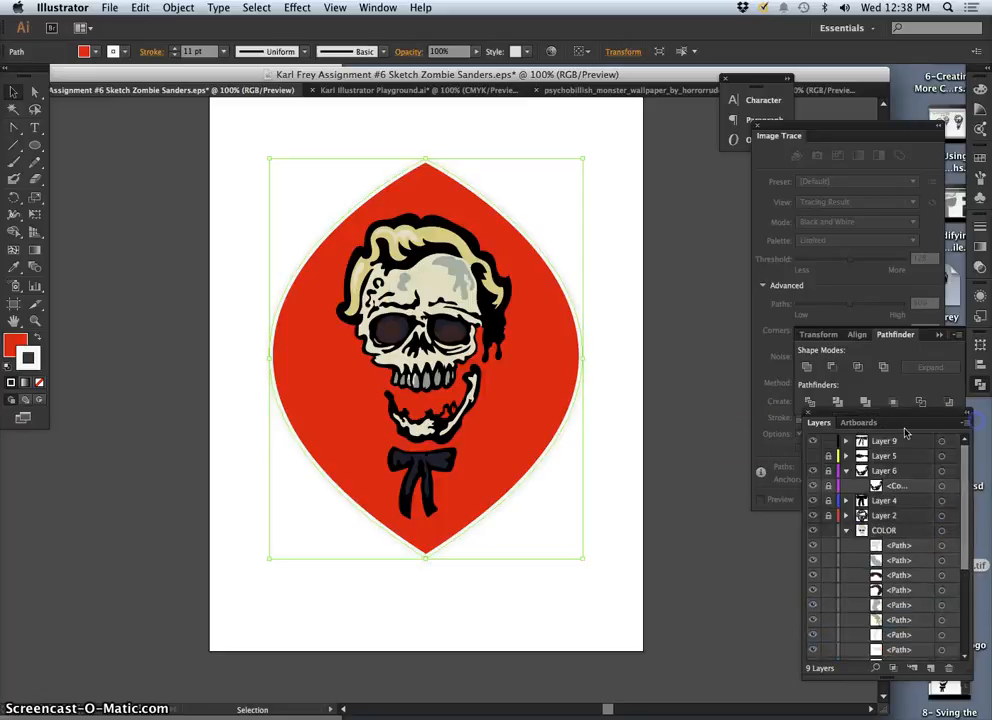
{"action": "left_click", "coordinate": [624, 440]}
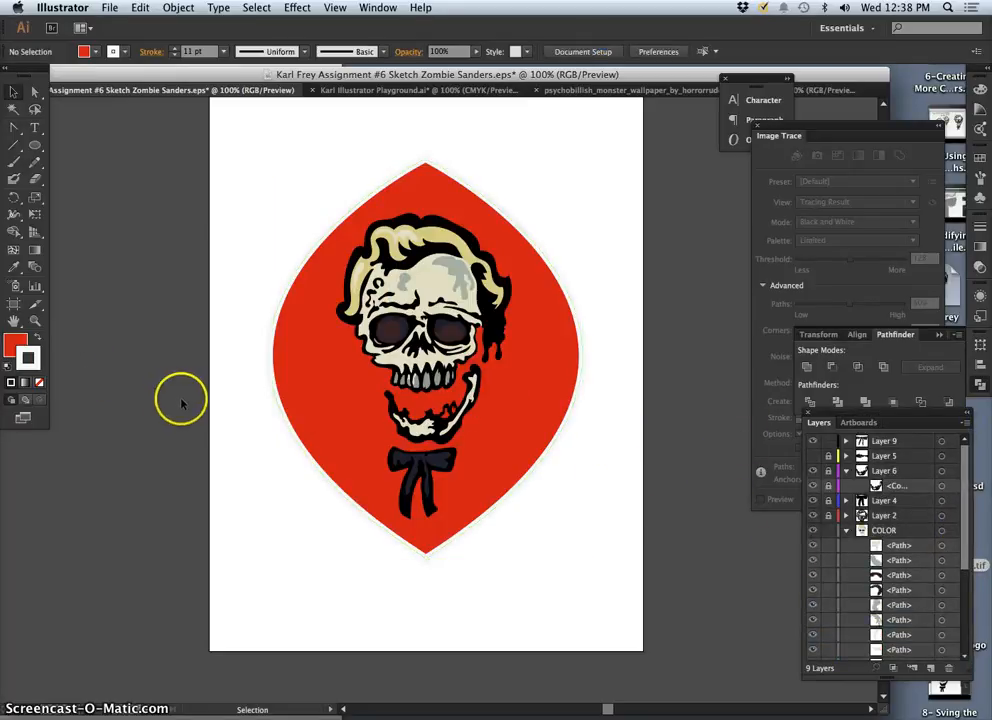
Apply the white-to-black linear gradient to the stroke of the united red shape on Layer 3 and deselect it.
{"action": "scroll", "coordinate": [967, 500], "scroll_direction": "down", "scroll_amount": 10}
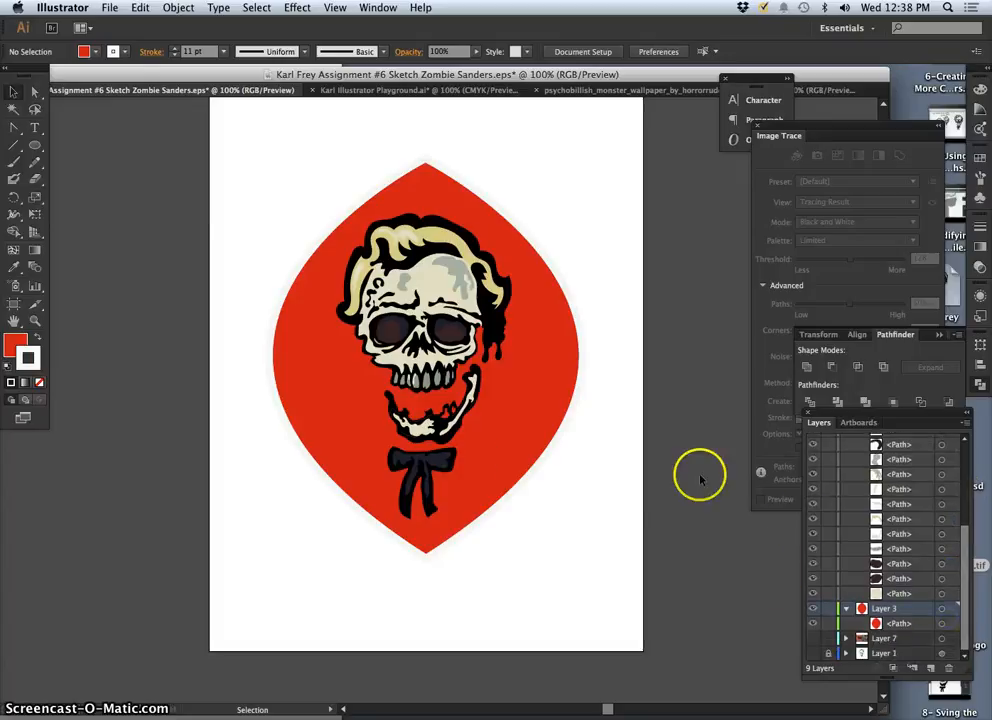
{"action": "left_click", "coordinate": [941, 608]}
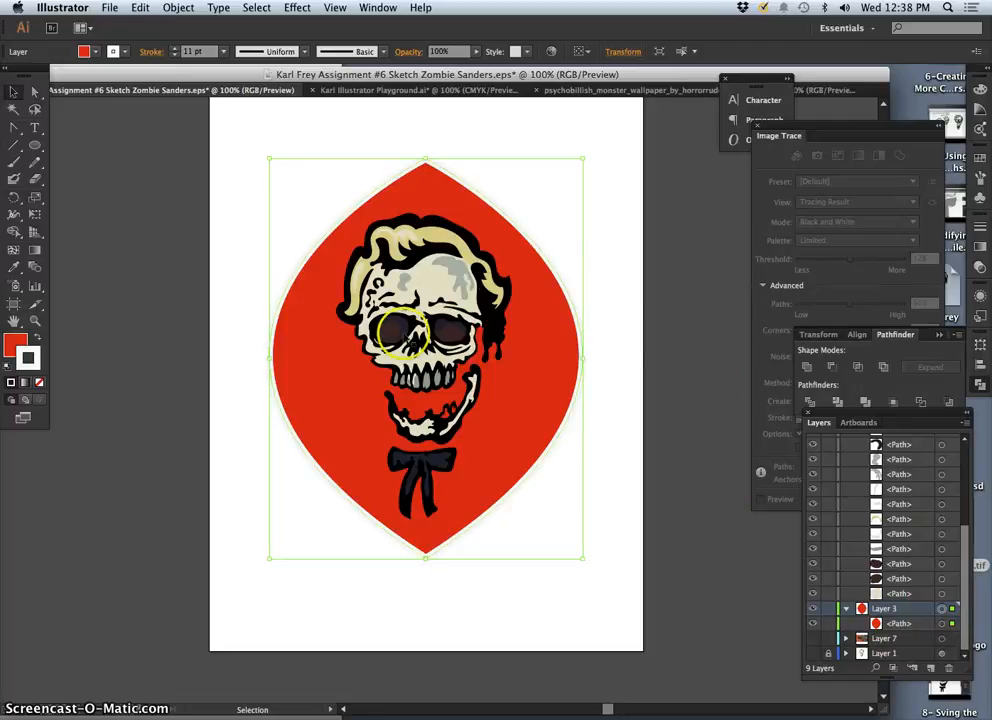
{"action": "left_click", "coordinate": [977, 246]}
{"action": "left_click", "coordinate": [841, 218]}
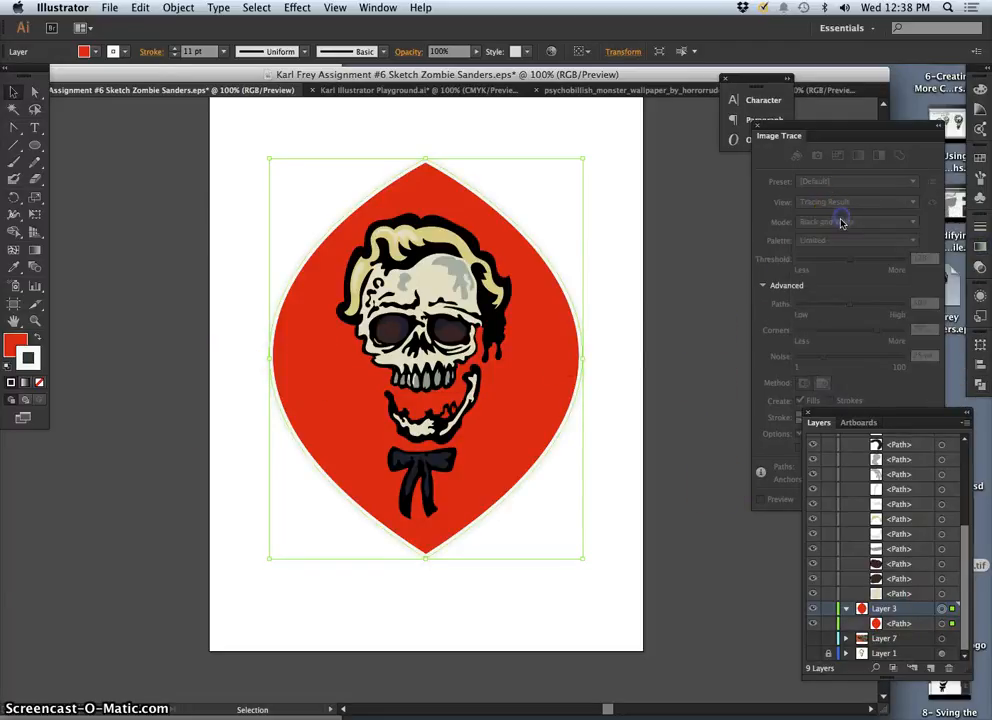
{"action": "left_click", "coordinate": [977, 248]}
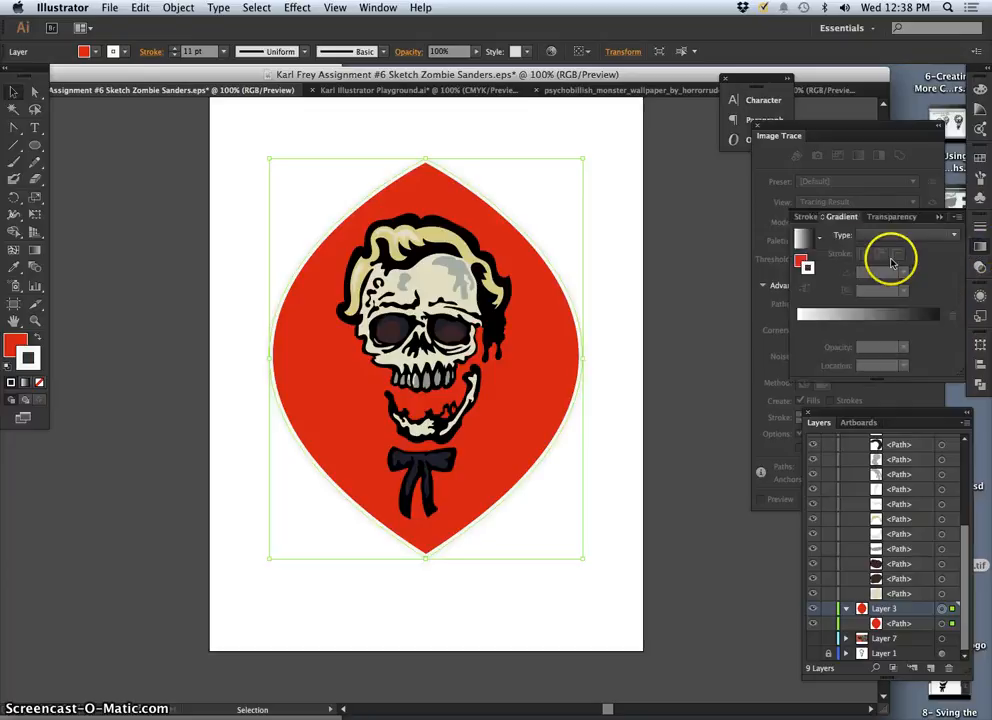
{"action": "left_click", "coordinate": [818, 242]}
{"action": "left_click", "coordinate": [820, 243]}
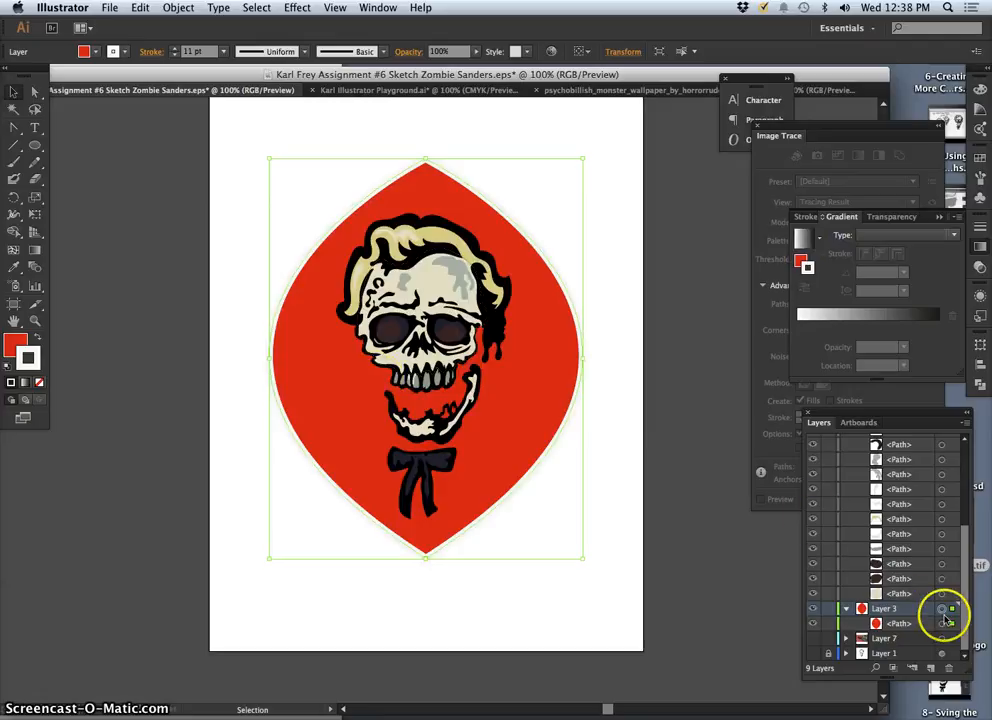
{"action": "left_click", "coordinate": [838, 287]}
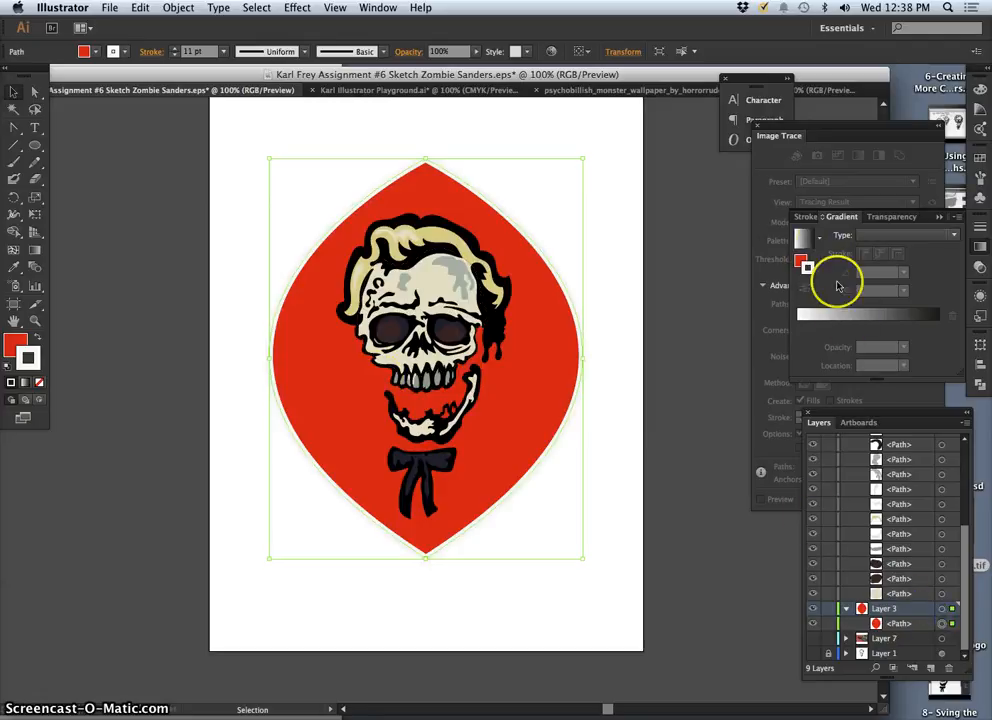
{"action": "left_click", "coordinate": [806, 241]}
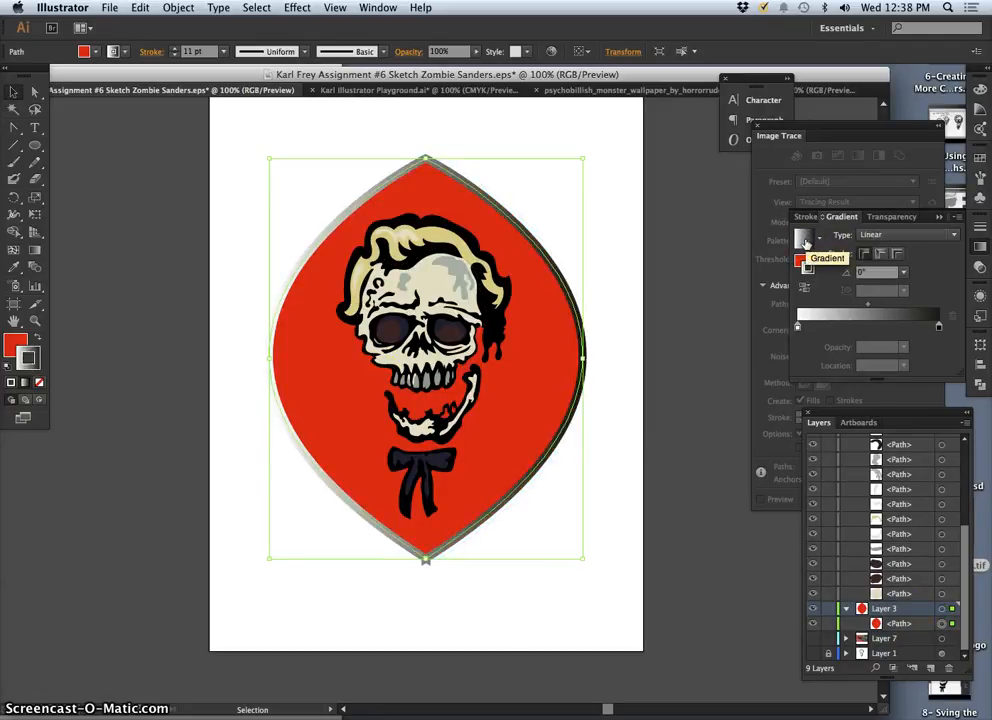
{"action": "left_click", "coordinate": [605, 485]}
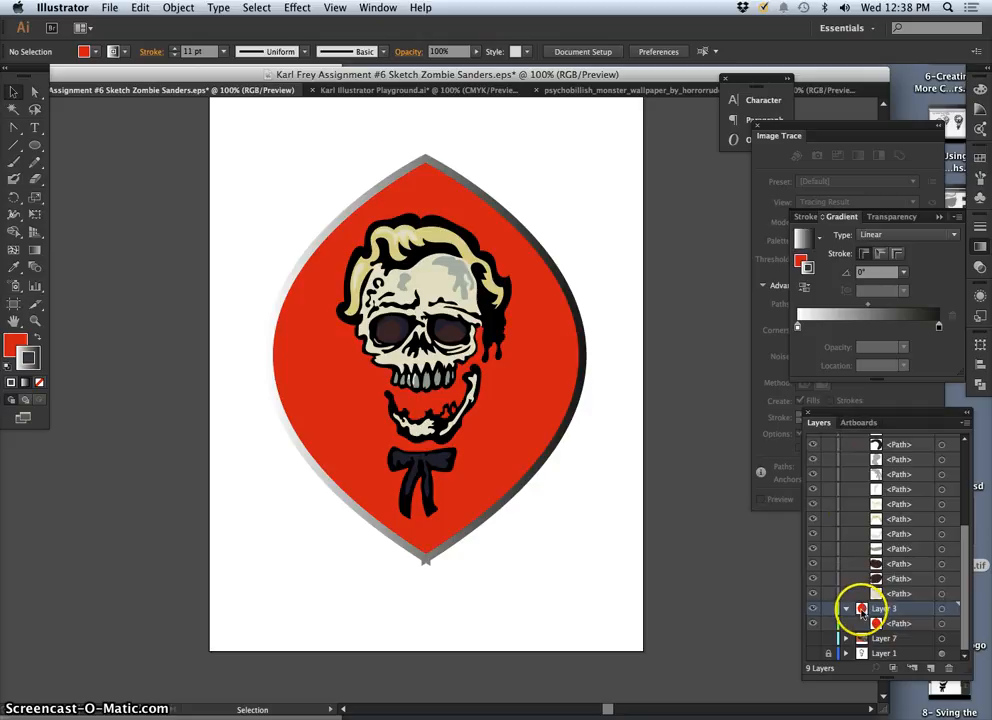
Make the fill the active color attribute instead of the stroke, leaving its red color as it is.
{"action": "left_click", "coordinate": [800, 257]}
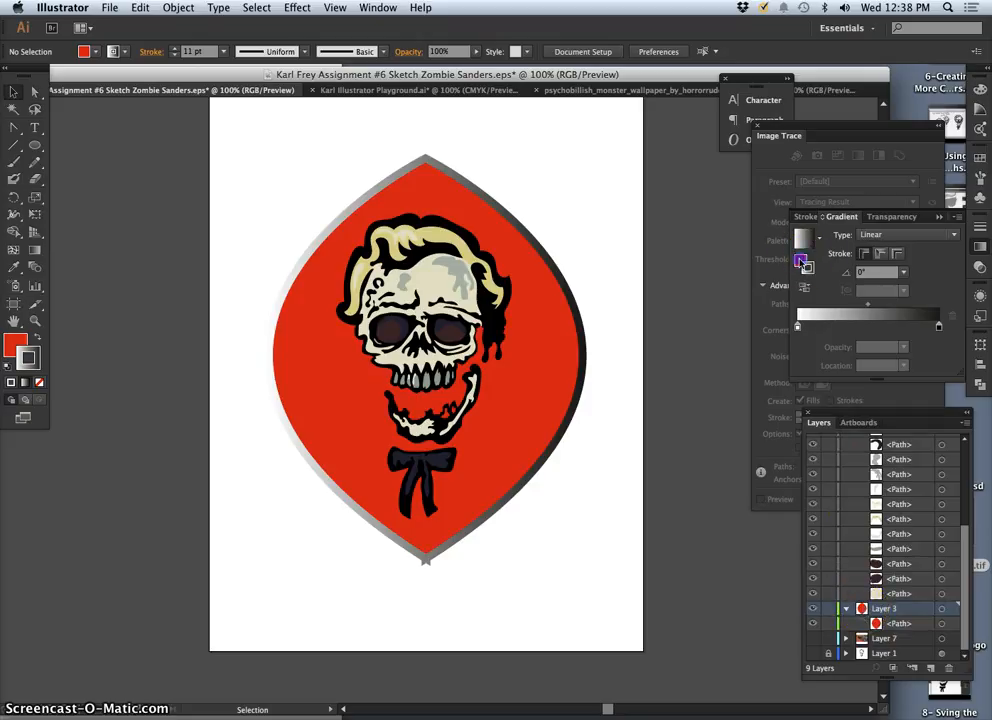
{"action": "double_click", "coordinate": [801, 261]}
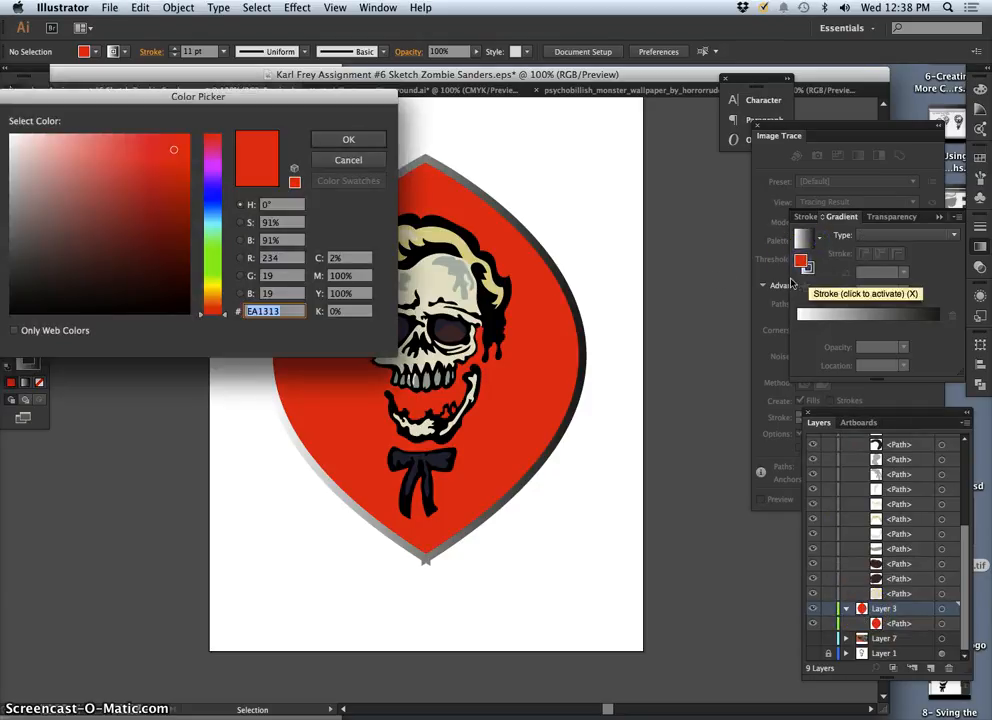
{"action": "left_click", "coordinate": [355, 163]}
{"action": "left_click", "coordinate": [904, 590]}
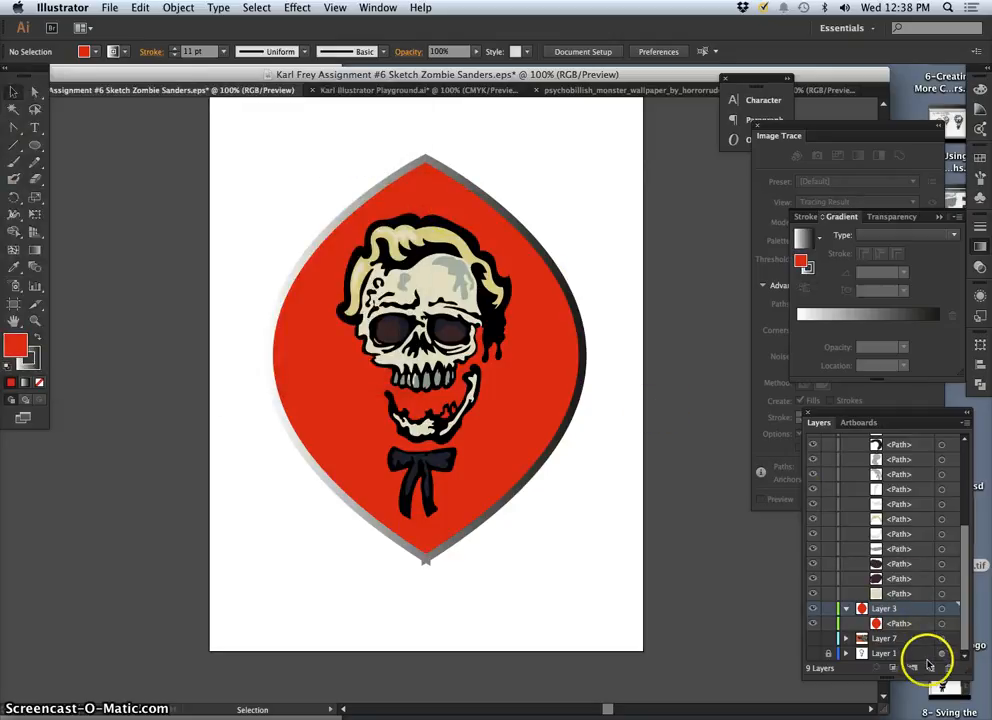
Duplicate the red shape in place on Layer 3 and fill the front copy with the white-to-black linear gradient.
{"action": "left_click", "coordinate": [941, 608]}
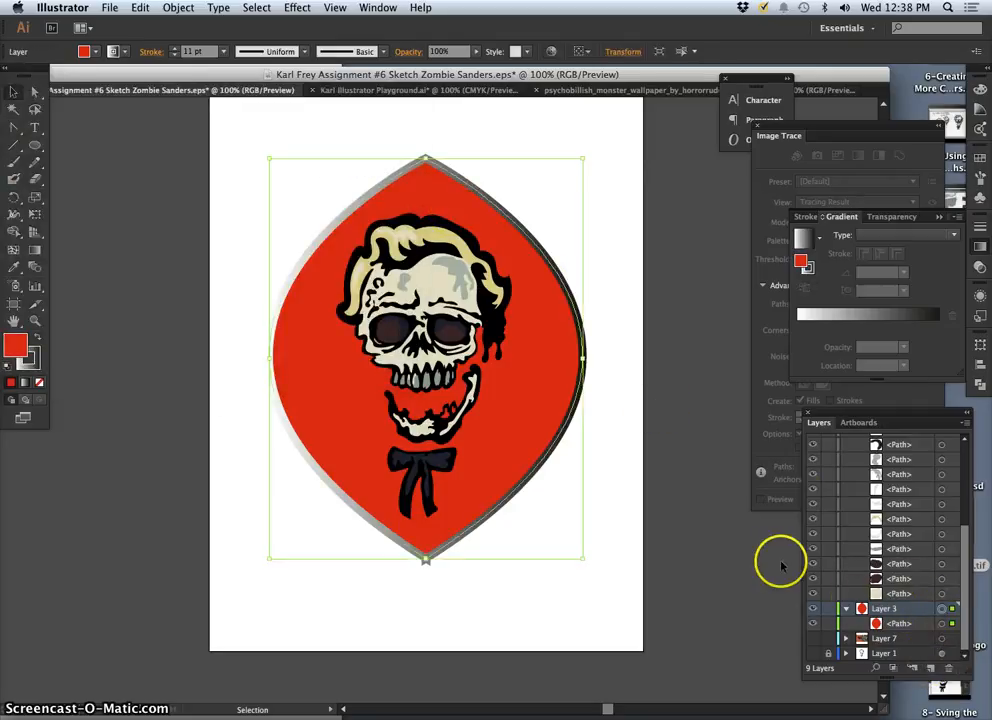
{"action": "left_click", "coordinate": [142, 7]}
{"action": "left_click", "coordinate": [133, 126]}
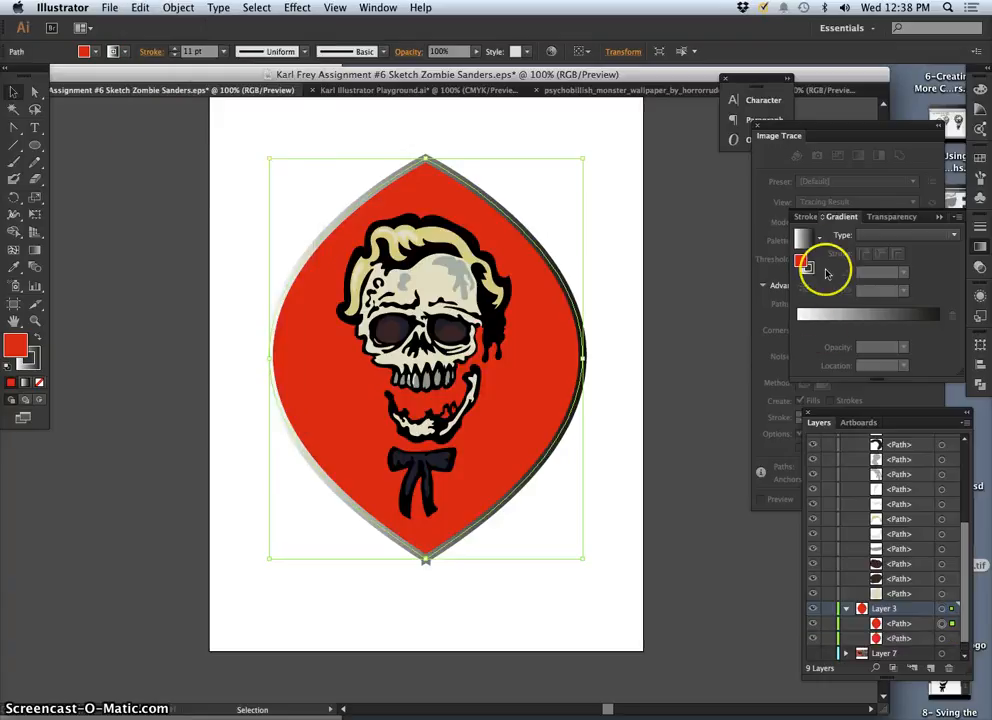
{"action": "left_click", "coordinate": [805, 238]}
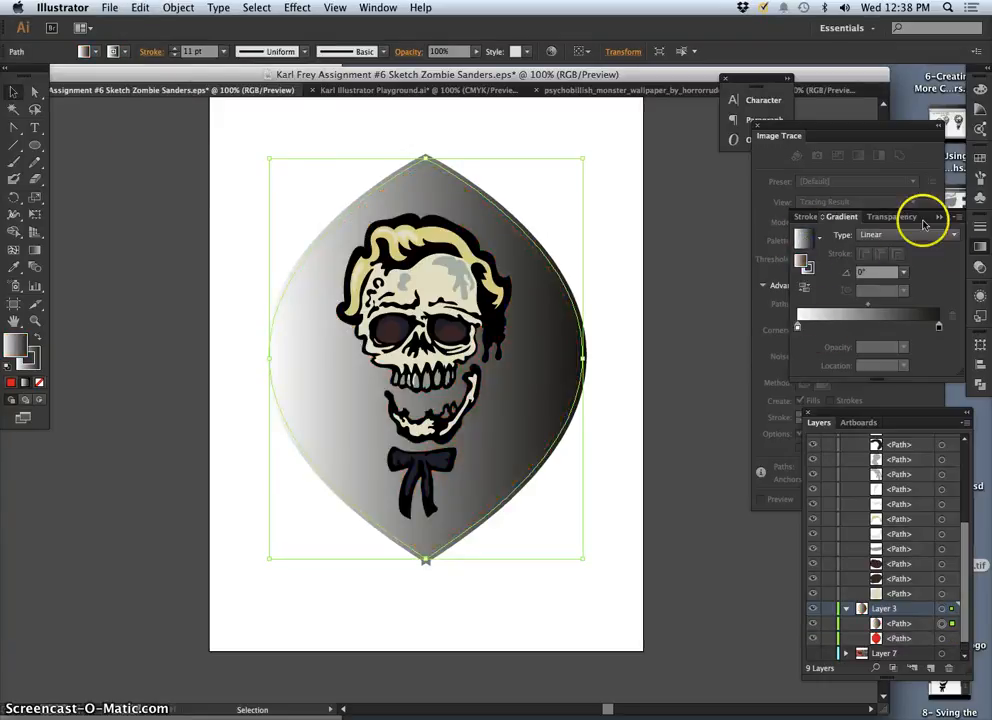
Lower the opacity of the gradient-filled copy to 34% so the red shape beneath shows through.
{"action": "left_click", "coordinate": [908, 216]}
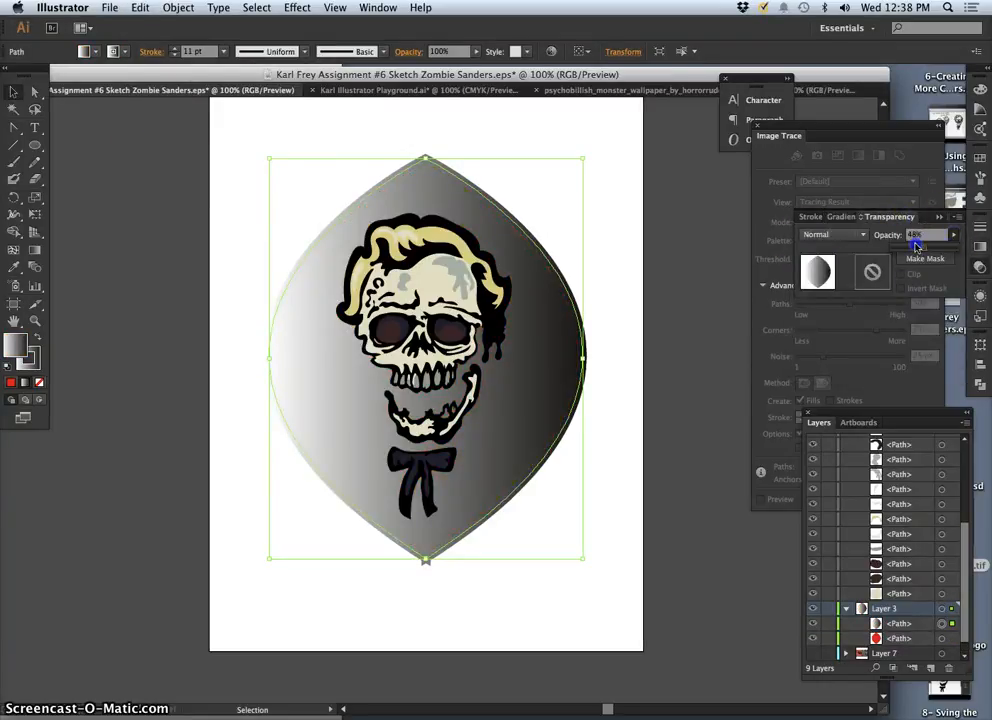
{"action": "type", "text": "35"}
{"action": "key", "text": "Return"}
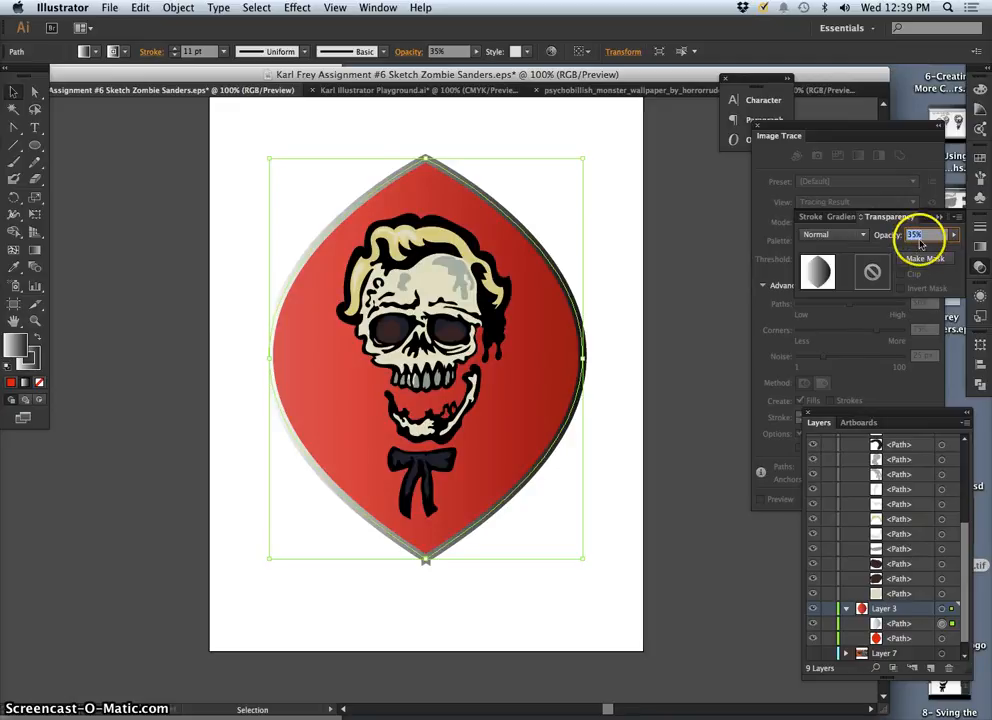
{"action": "left_click", "coordinate": [955, 236]}
{"action": "left_click_drag", "start_coordinate": [907, 248], "coordinate": [918, 249]}
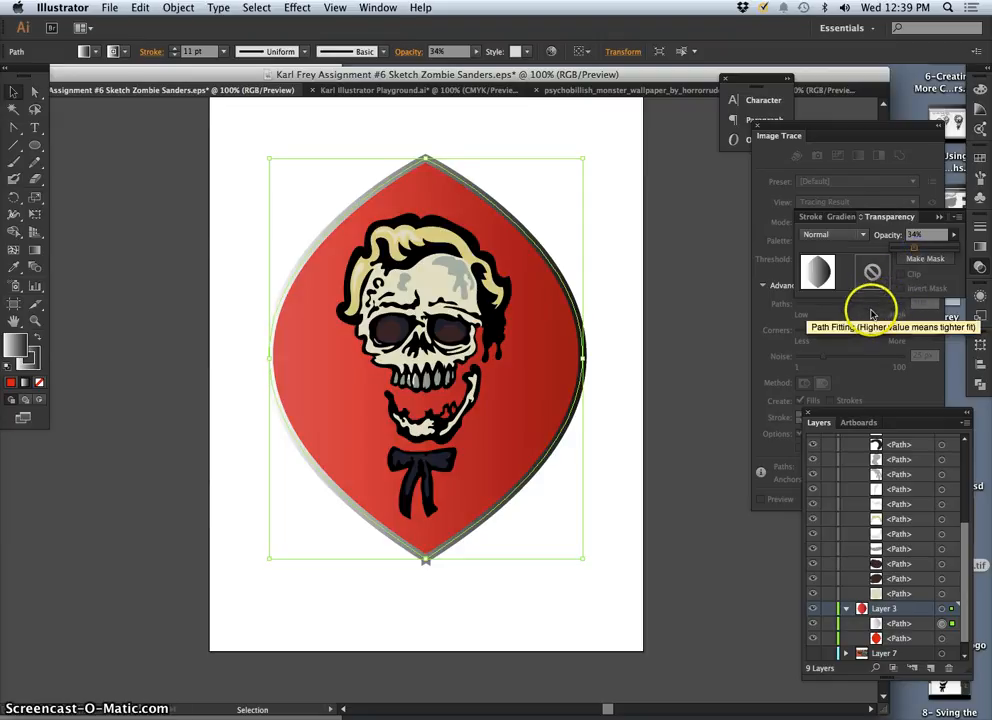
Set the angle of the copy's linear gradient fill to -45° and deselect the shape.
{"action": "left_click", "coordinate": [847, 218]}
{"action": "left_click", "coordinate": [903, 272]}
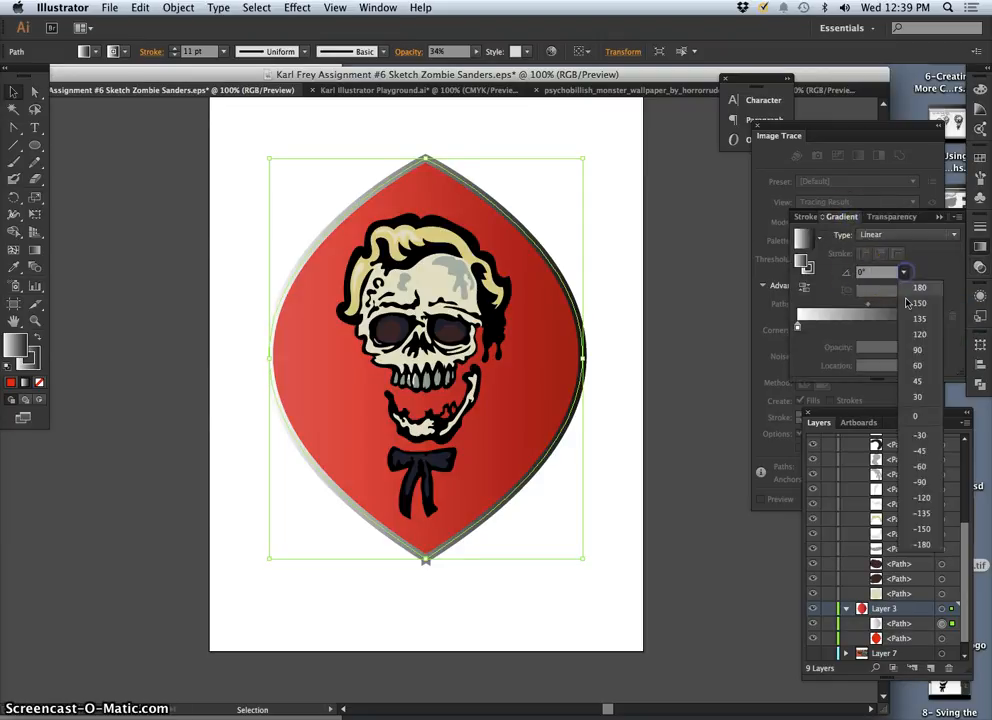
{"action": "left_click", "coordinate": [910, 381]}
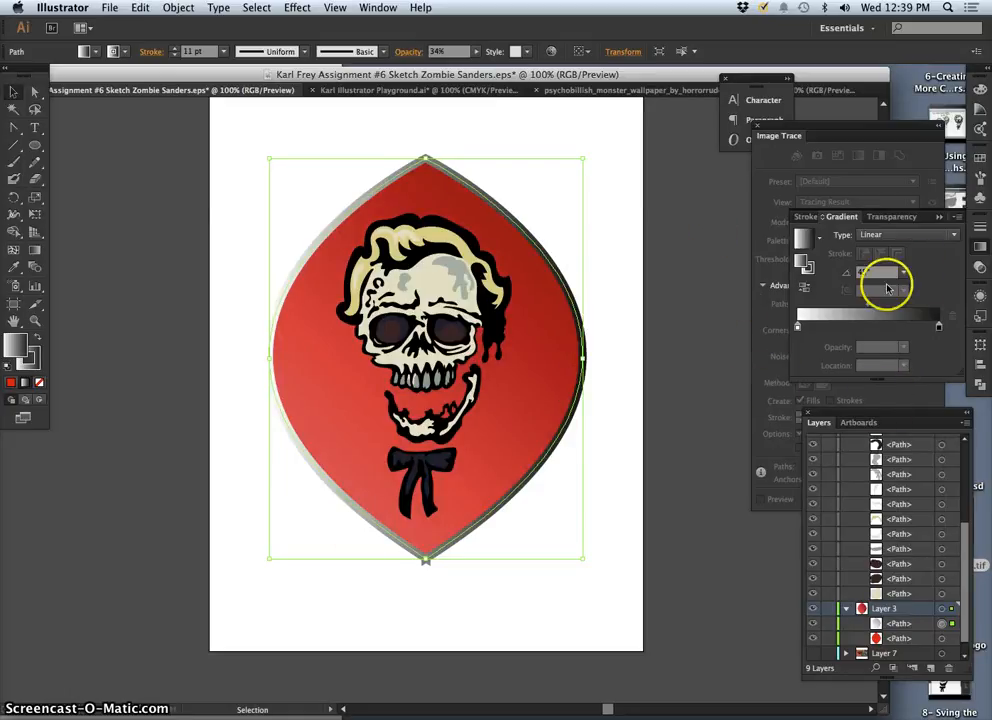
{"action": "left_click", "coordinate": [905, 274]}
{"action": "left_click", "coordinate": [922, 447]}
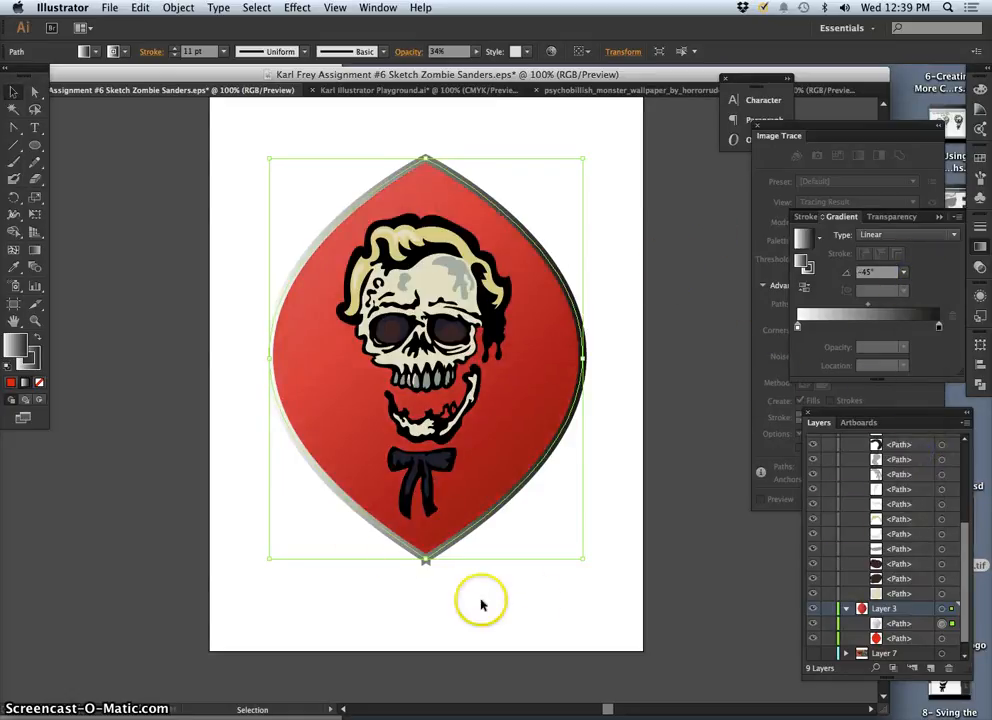
{"action": "left_click", "coordinate": [628, 245]}
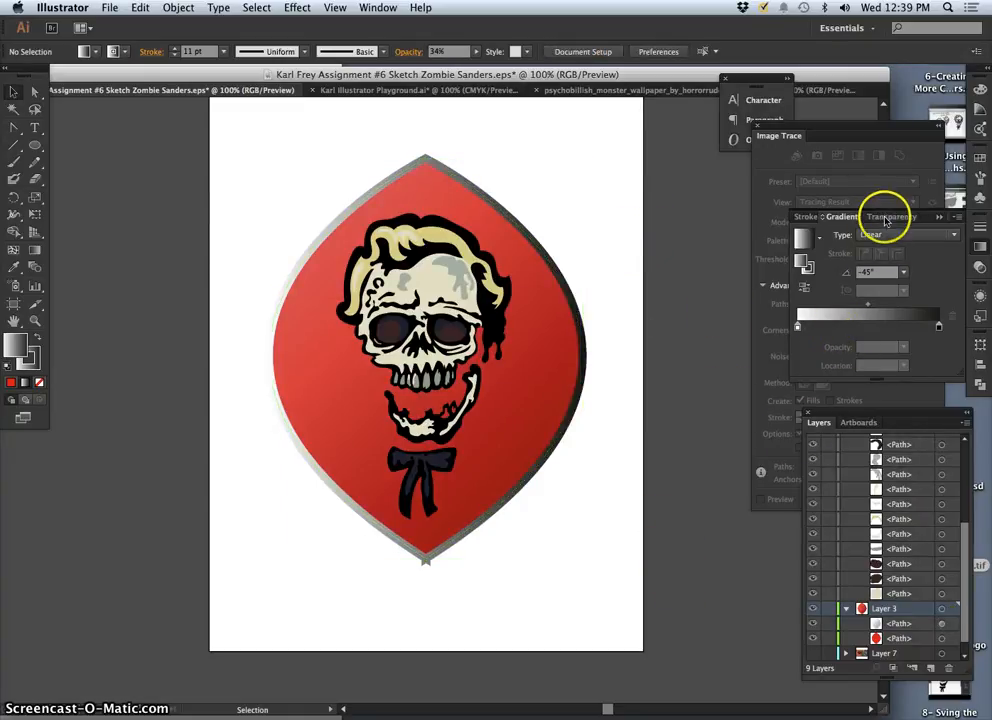
Make the stroke the active color attribute and set the opacity to 30%.
{"action": "left_click", "coordinate": [30, 355]}
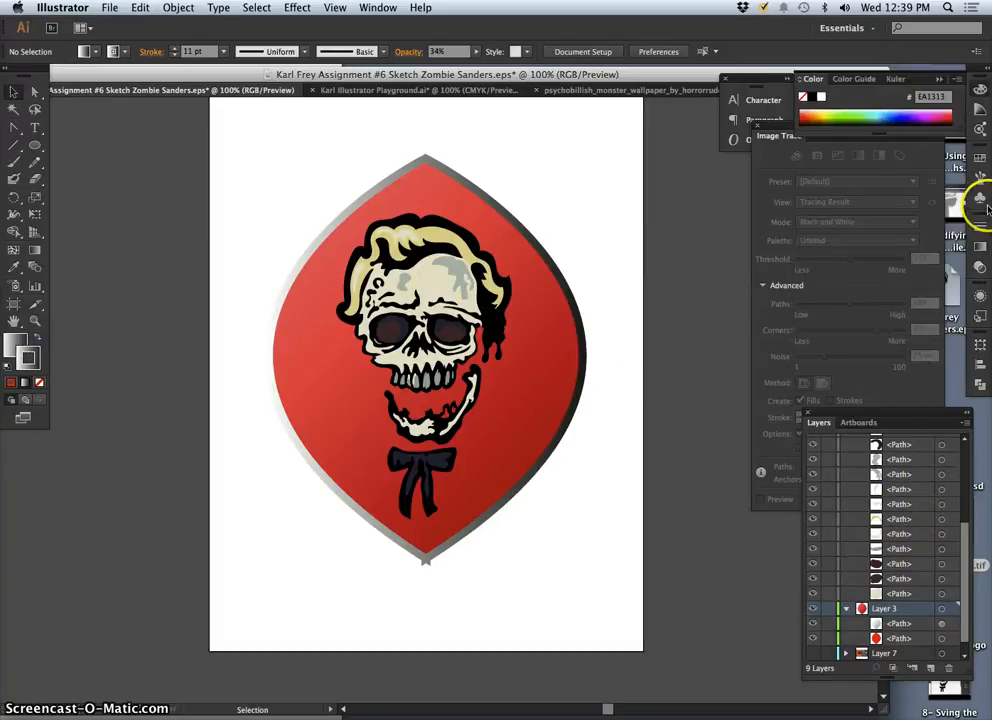
{"action": "left_click", "coordinate": [978, 245]}
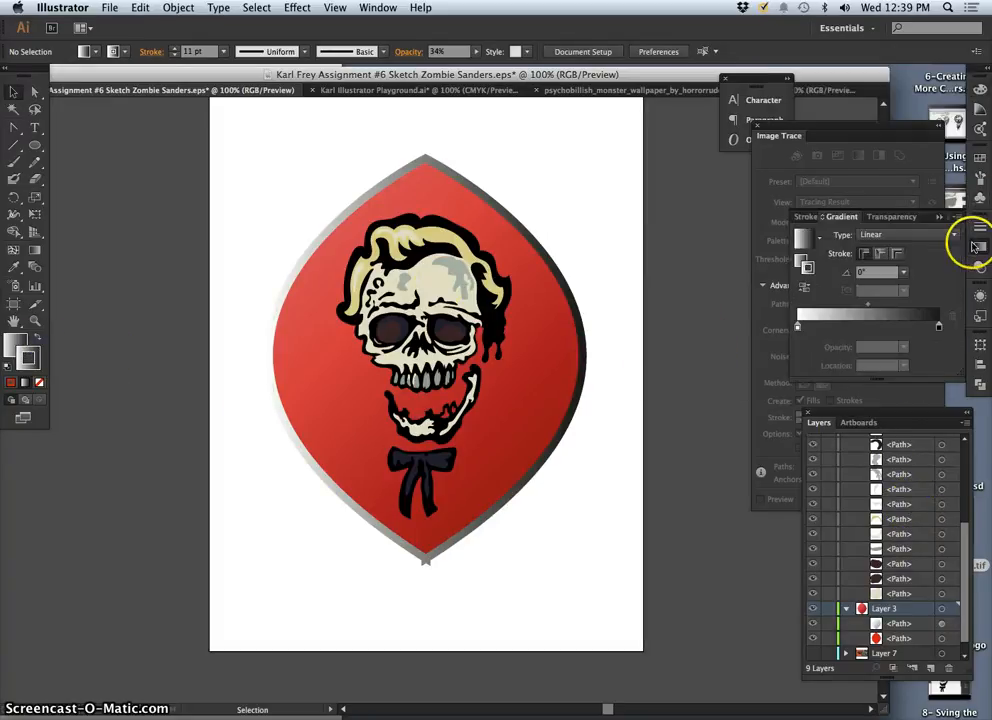
{"action": "left_click", "coordinate": [903, 216]}
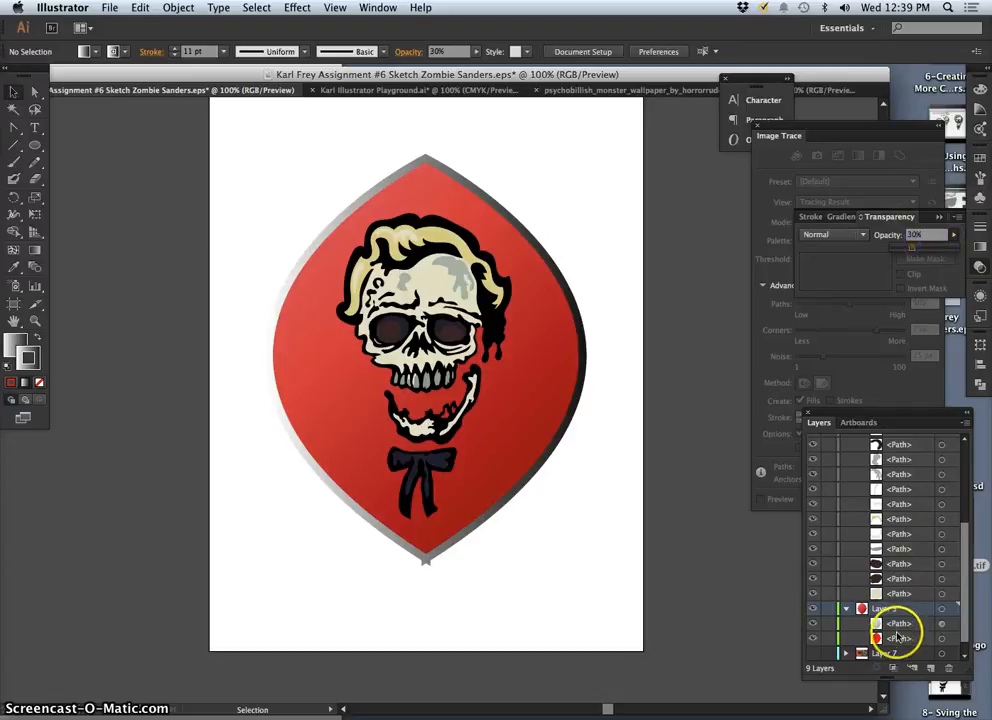
Hide and reshow the solid red path on Layer 3, and examine the outline at the shape's lower tip.
{"action": "left_click", "coordinate": [898, 639]}
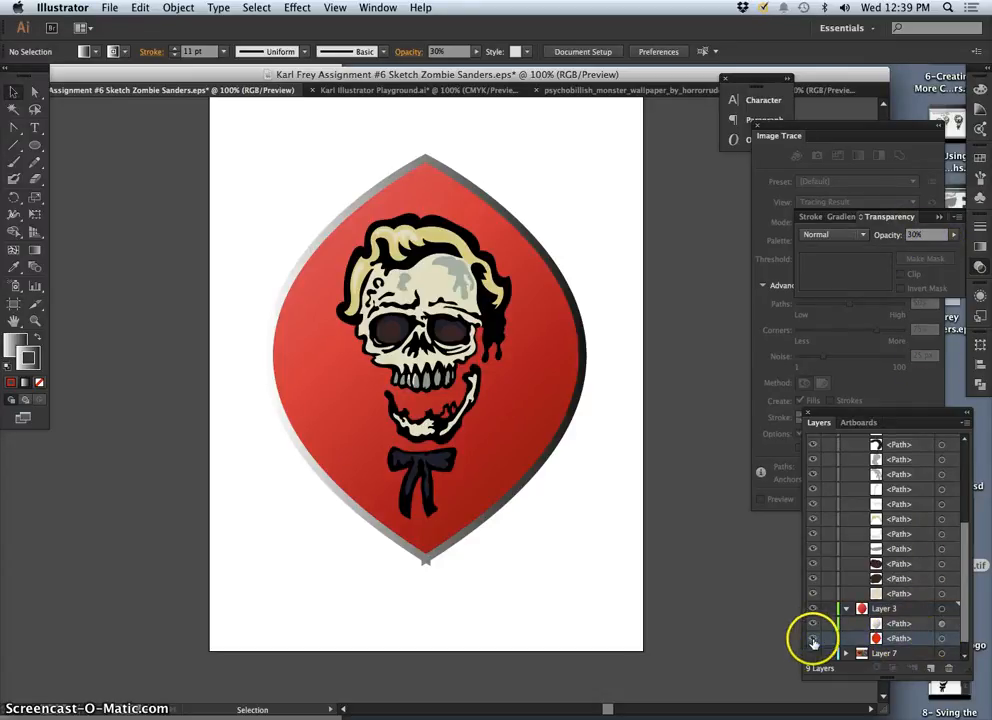
{"action": "left_click", "coordinate": [813, 640]}
{"action": "left_click", "coordinate": [813, 639]}
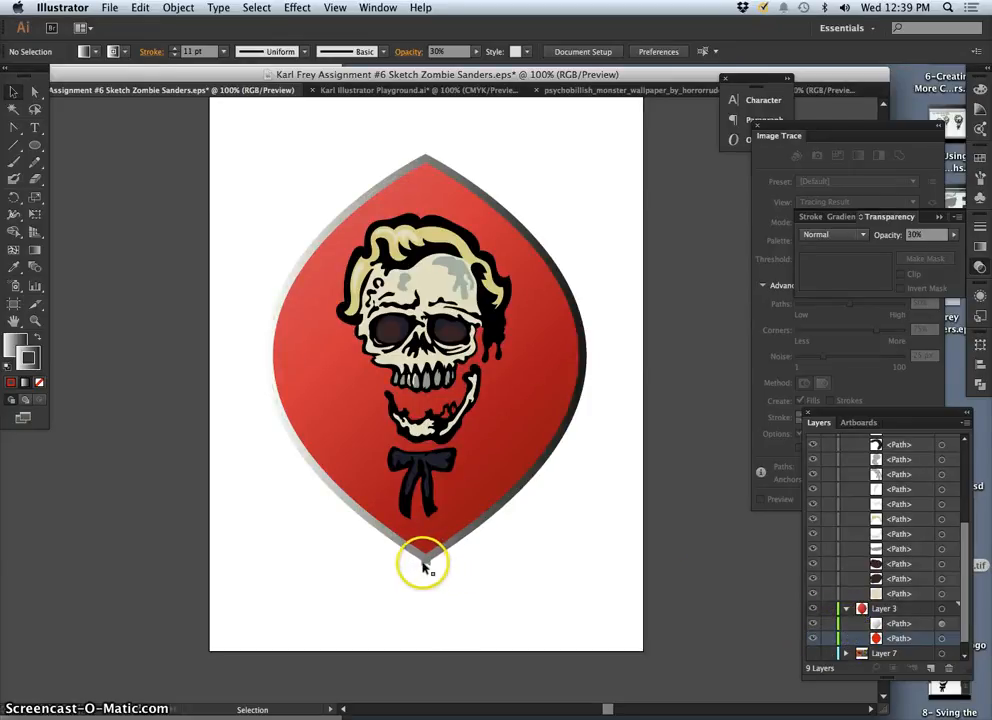
{"action": "key", "text": "super+equal"}
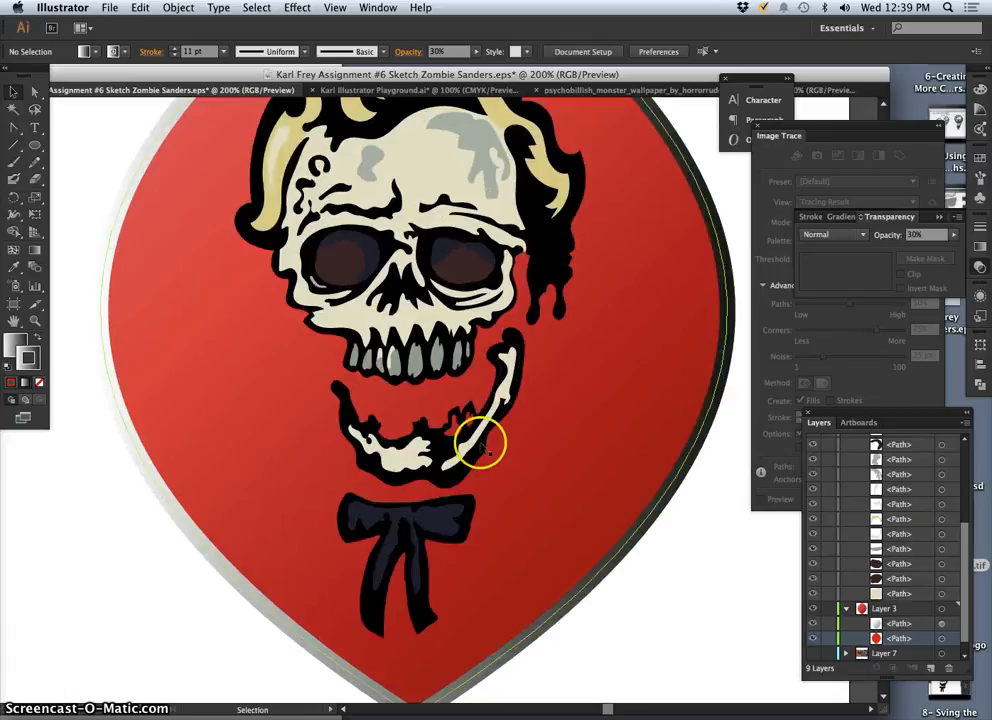
{"action": "left_click_drag", "start_coordinate": [449, 525], "coordinate": [449, 394]}
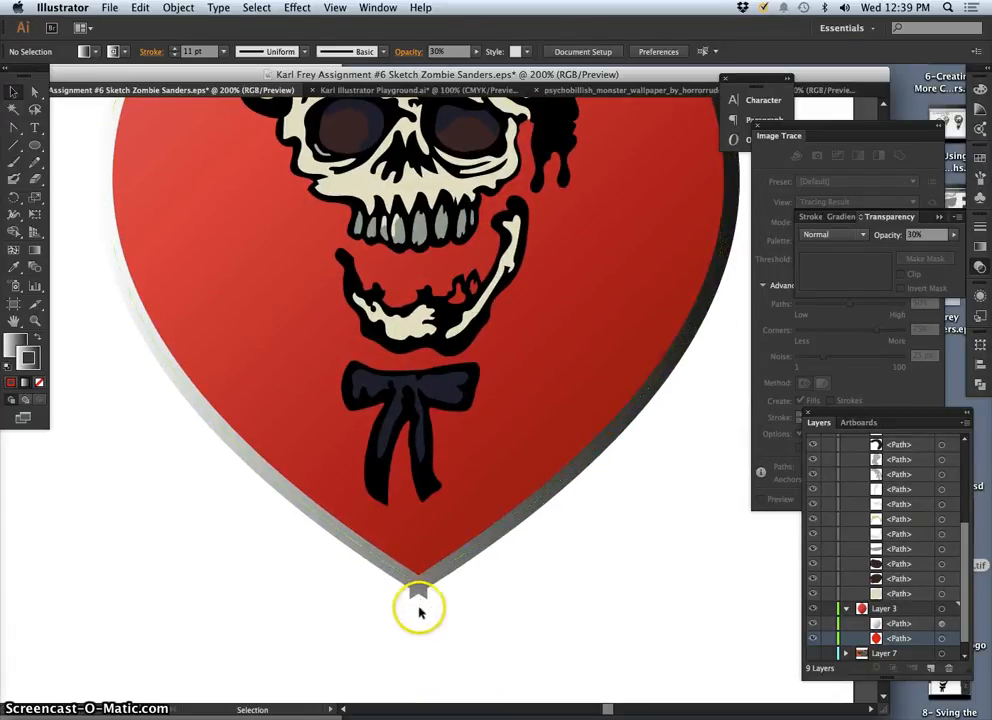
{"action": "key", "text": "super+1"}
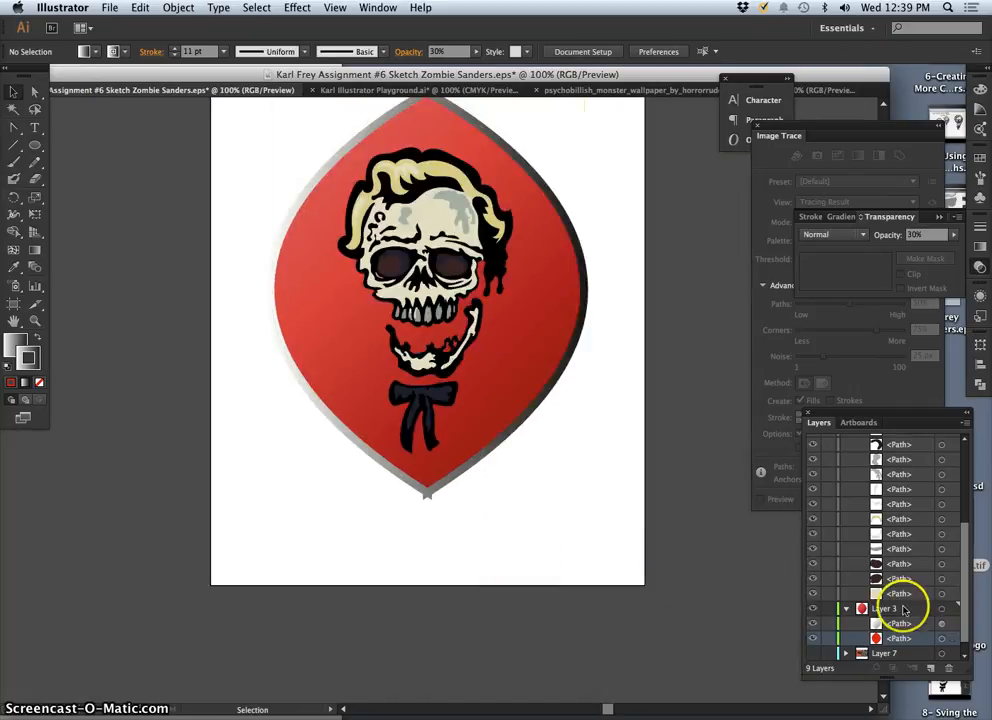
Remove the gradient stroke from both paths on Layer 3 and deselect them.
{"action": "left_click", "coordinate": [941, 608]}
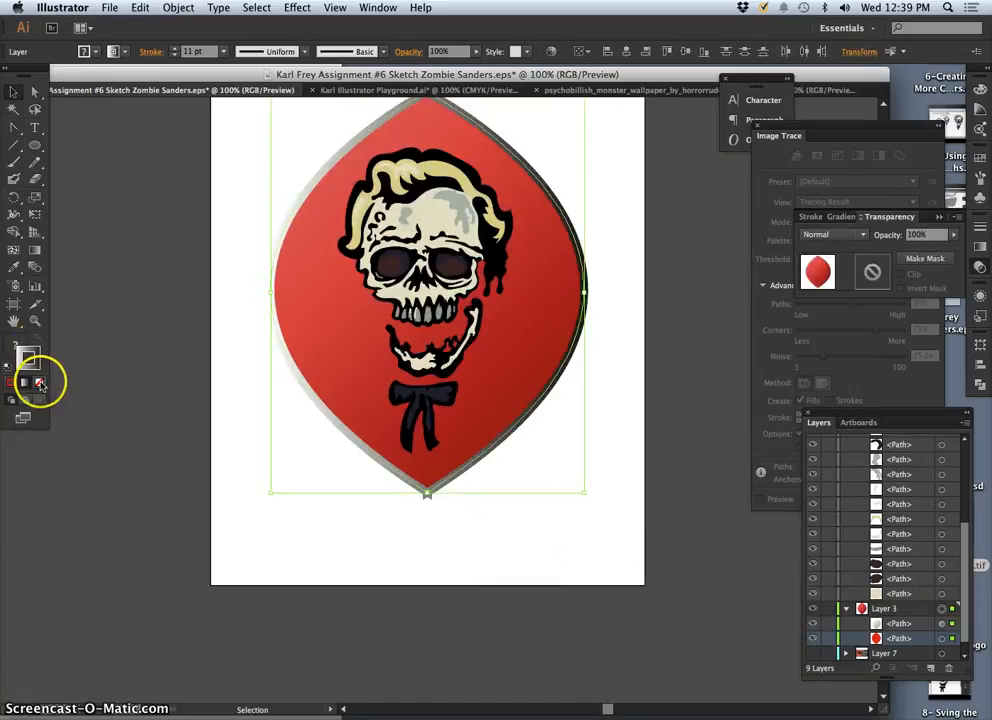
{"action": "left_click", "coordinate": [39, 382]}
{"action": "left_click", "coordinate": [202, 495]}
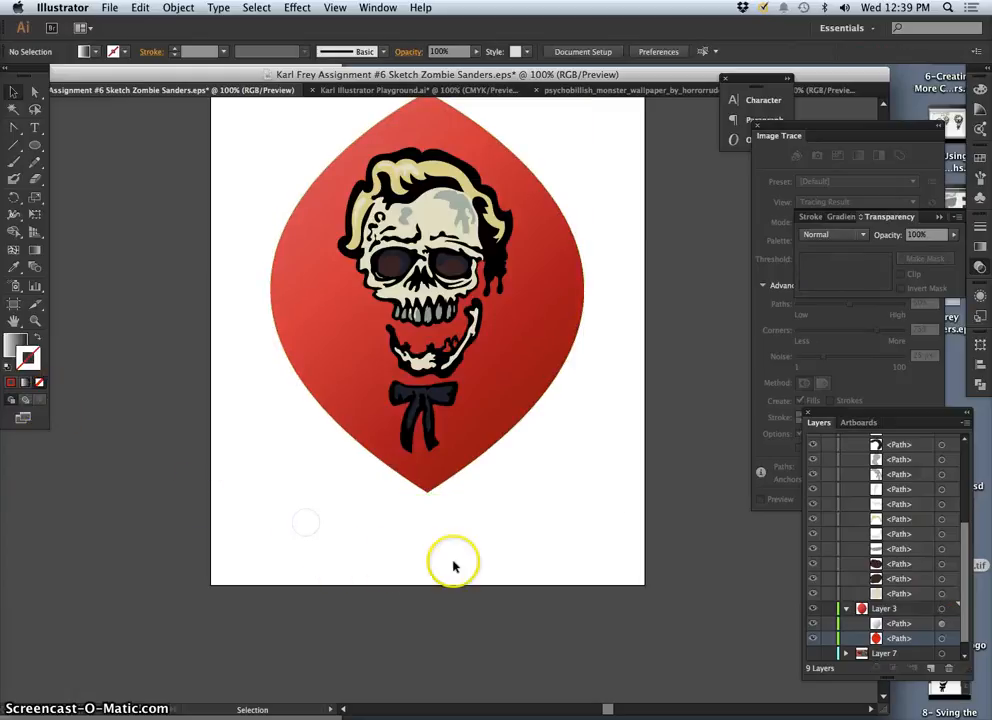
Compare the whole artwork with and without the red background by toggling Layer 3's visibility, leaving it shown.
{"action": "key", "text": "super+minus"}
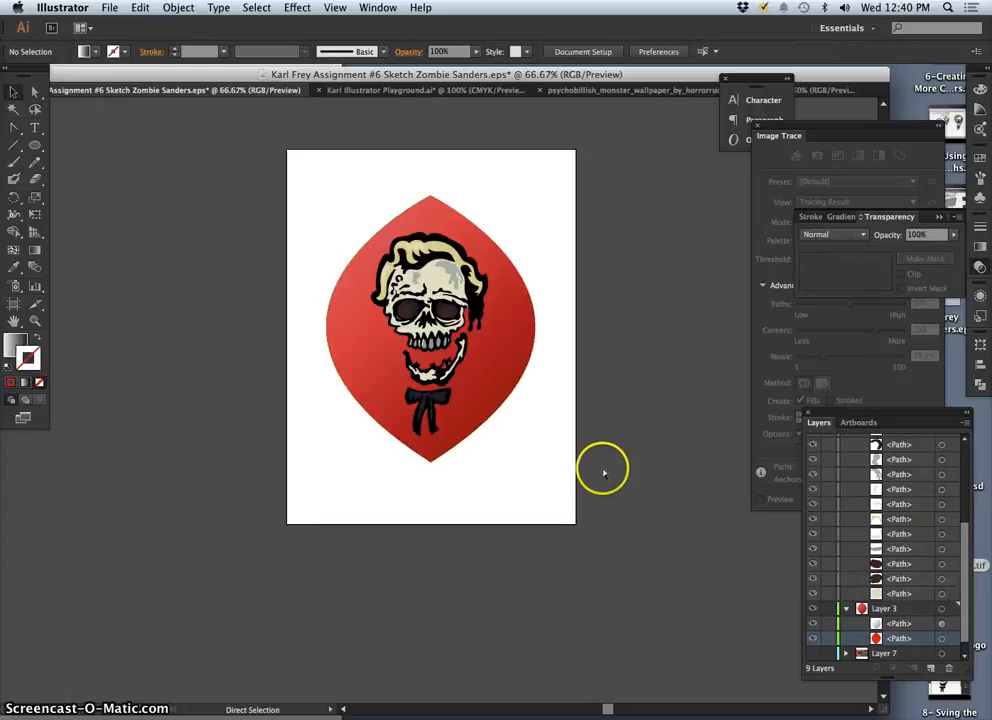
{"action": "left_click", "coordinate": [815, 609]}
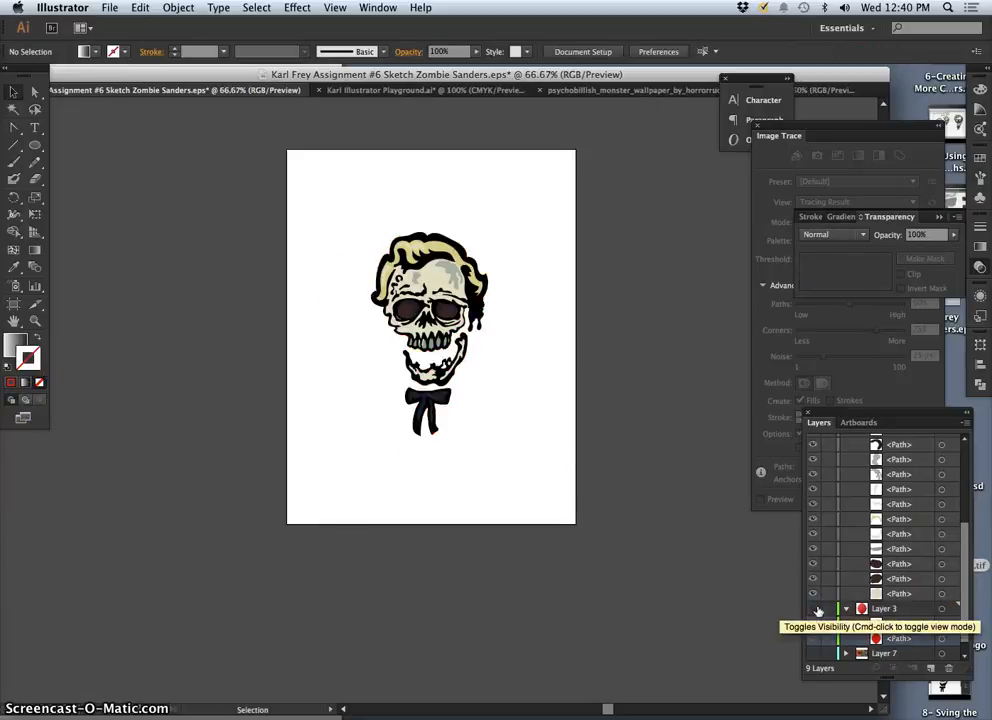
{"action": "left_click", "coordinate": [815, 609]}
{"action": "left_click", "coordinate": [815, 609]}
{"action": "left_click", "coordinate": [815, 609]}
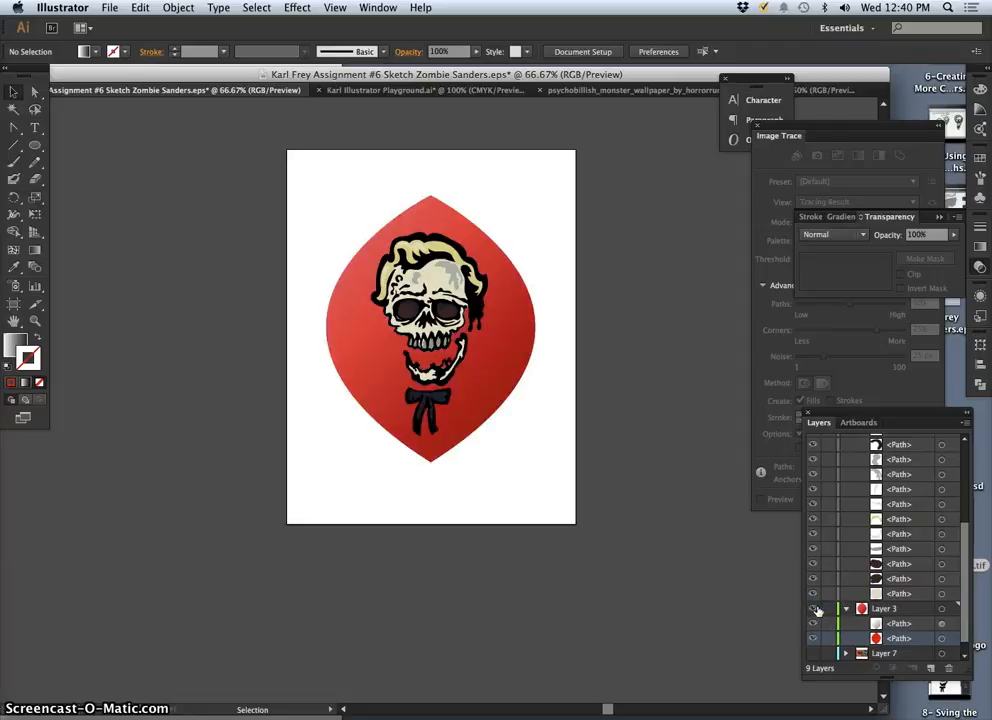
{"action": "left_click", "coordinate": [815, 609]}
{"action": "left_click", "coordinate": [815, 609]}
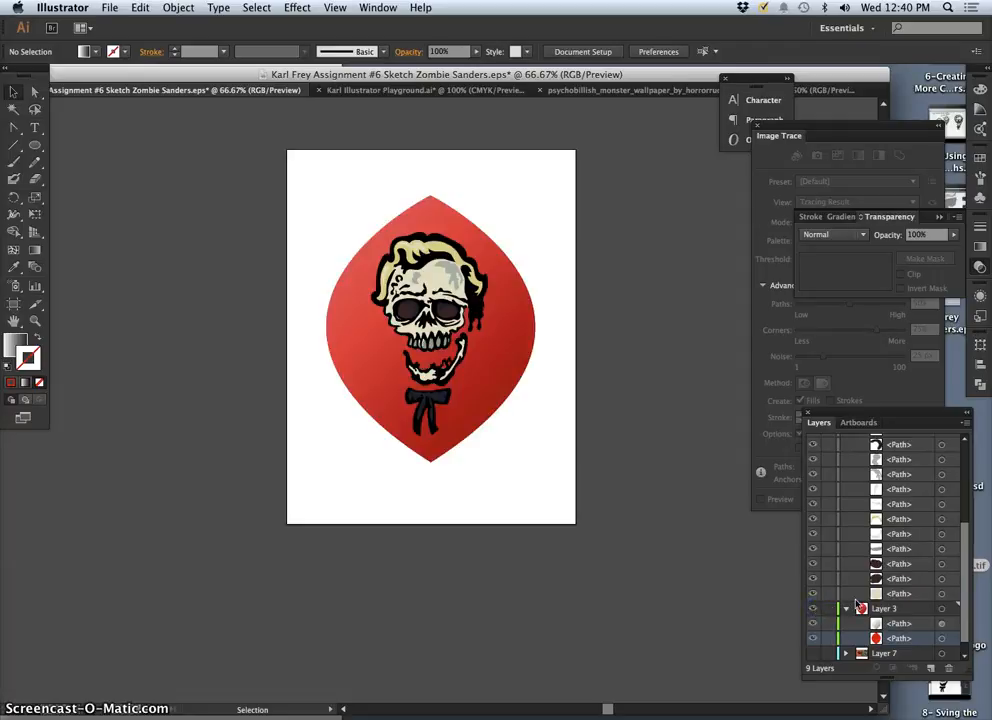
Set the opacity of the whole Layer 3 to 93%, deselect it and save the document.
{"action": "left_click", "coordinate": [940, 609]}
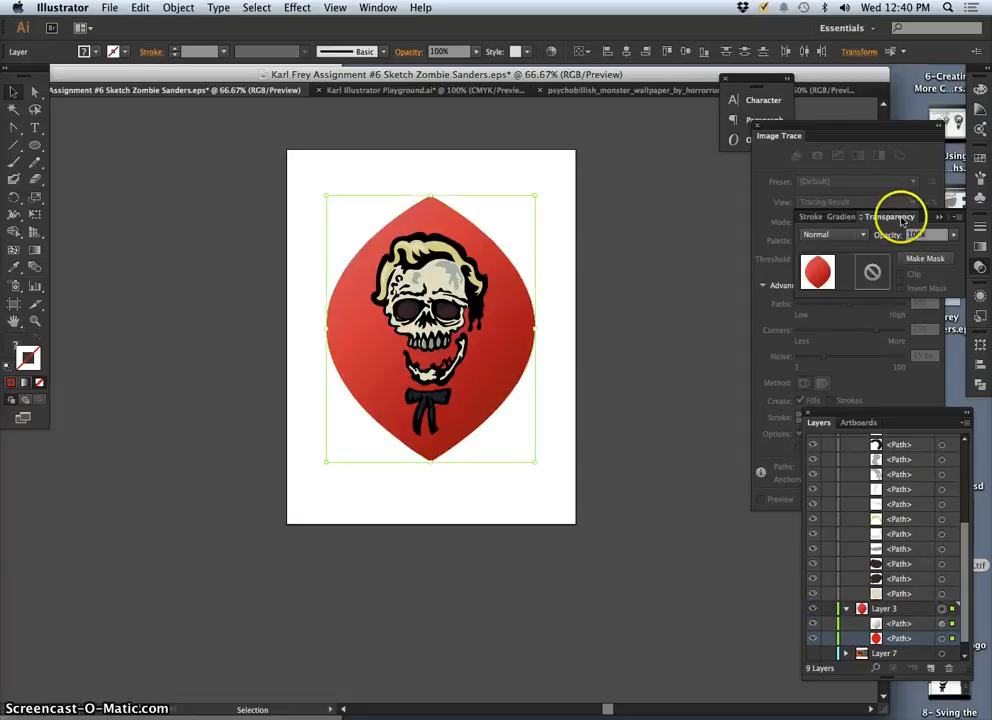
{"action": "left_click", "coordinate": [900, 217]}
{"action": "left_click", "coordinate": [978, 254]}
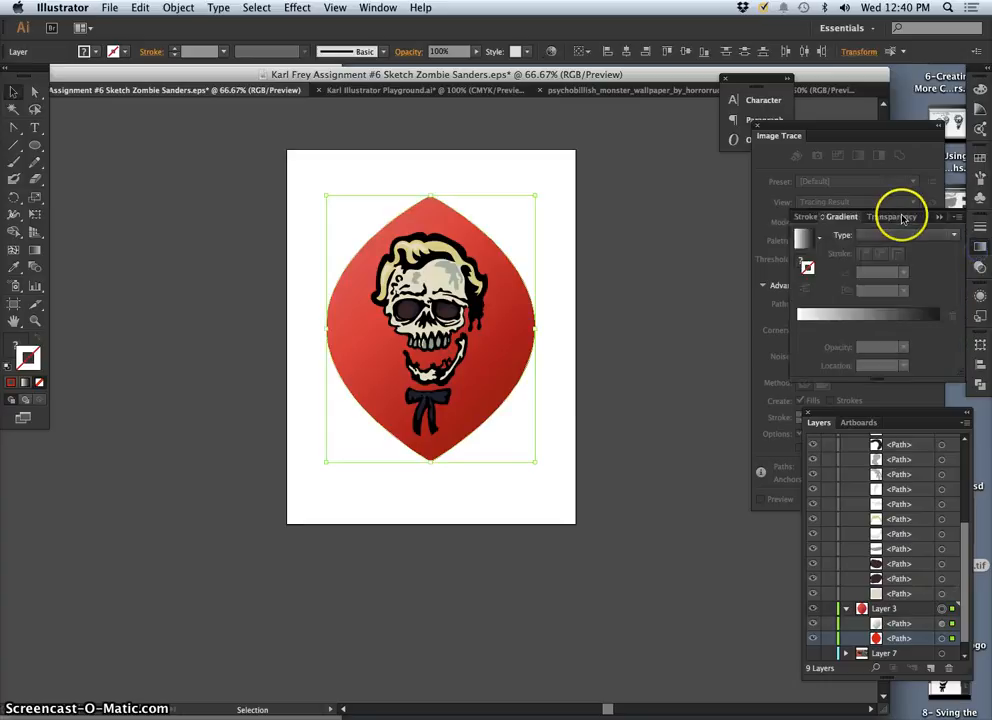
{"action": "left_click", "coordinate": [895, 217]}
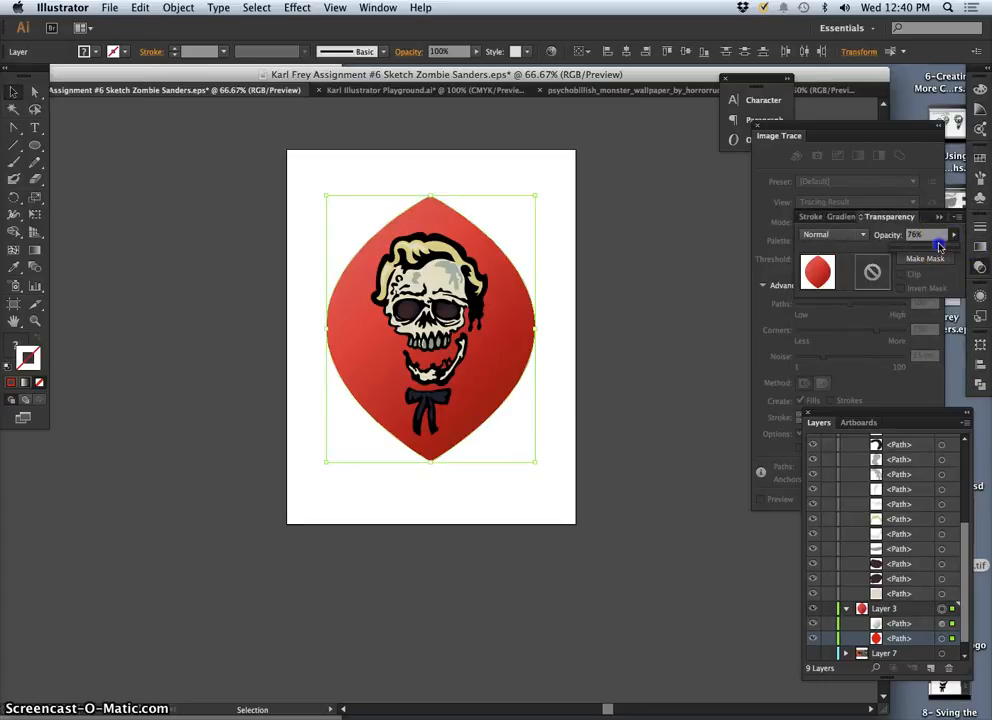
{"action": "left_click_drag", "start_coordinate": [939, 246], "coordinate": [949, 248]}
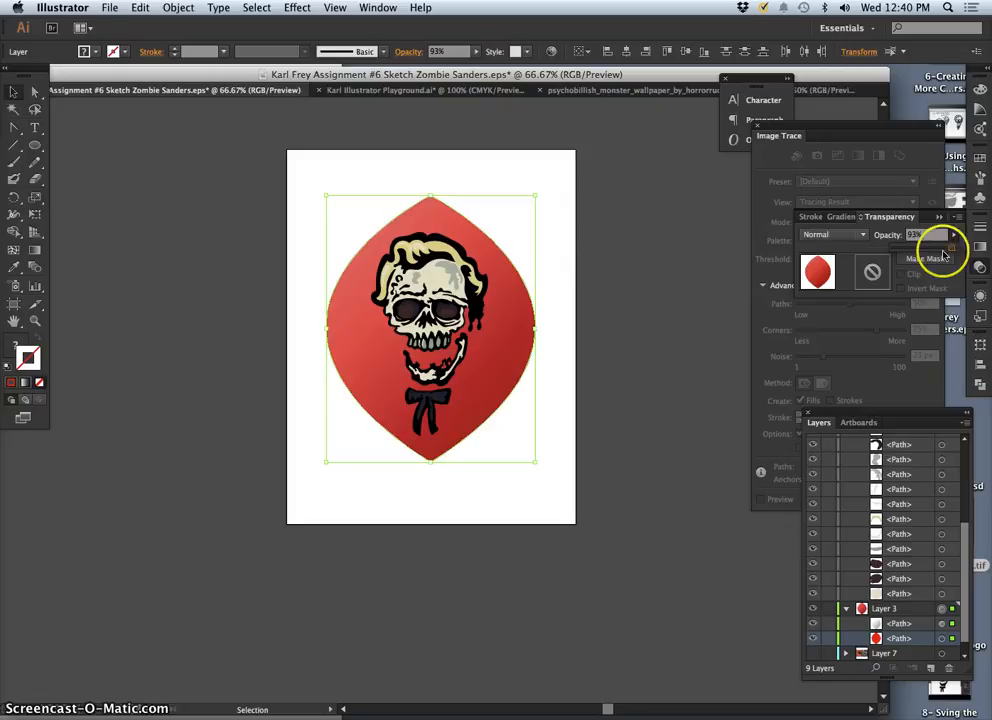
{"action": "left_click", "coordinate": [553, 474]}
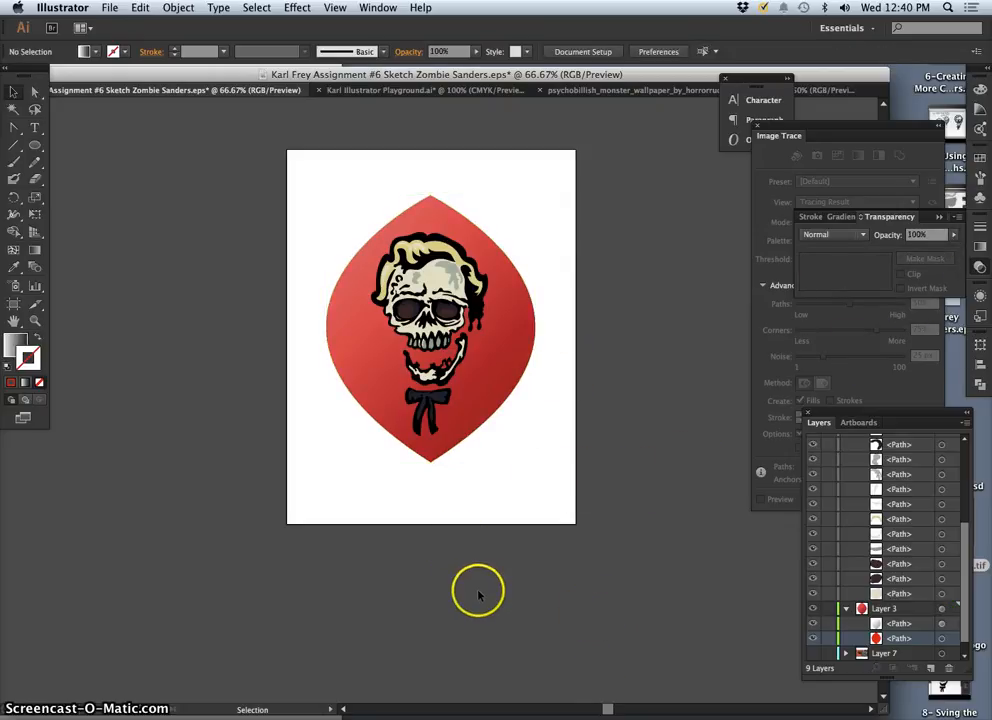
{"action": "left_click", "coordinate": [110, 8]}
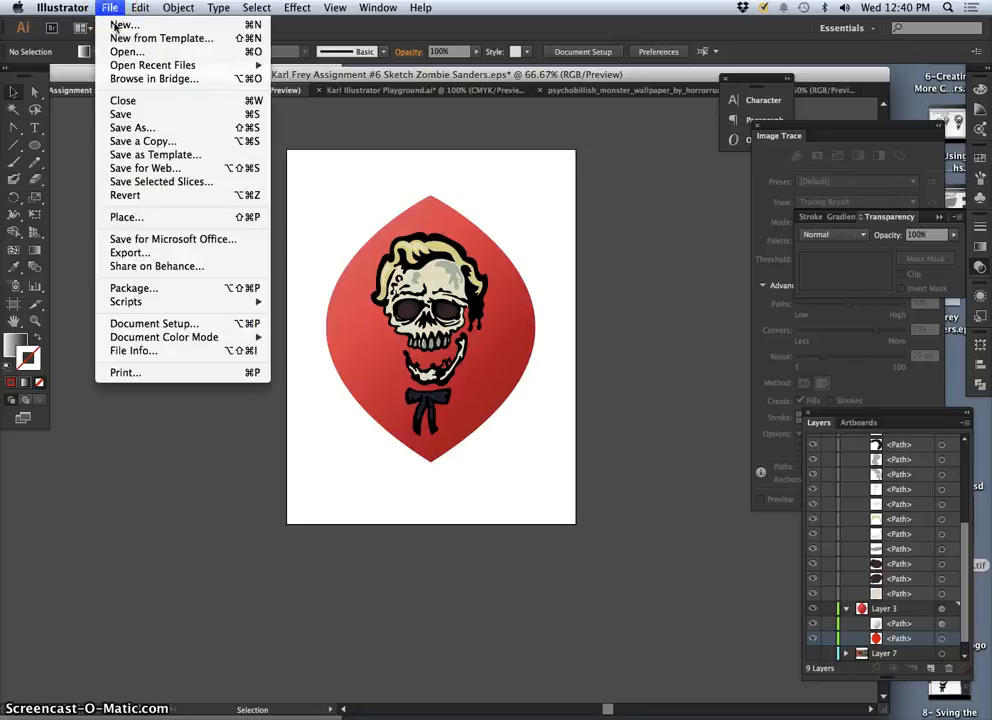
{"action": "left_click", "coordinate": [128, 116]}
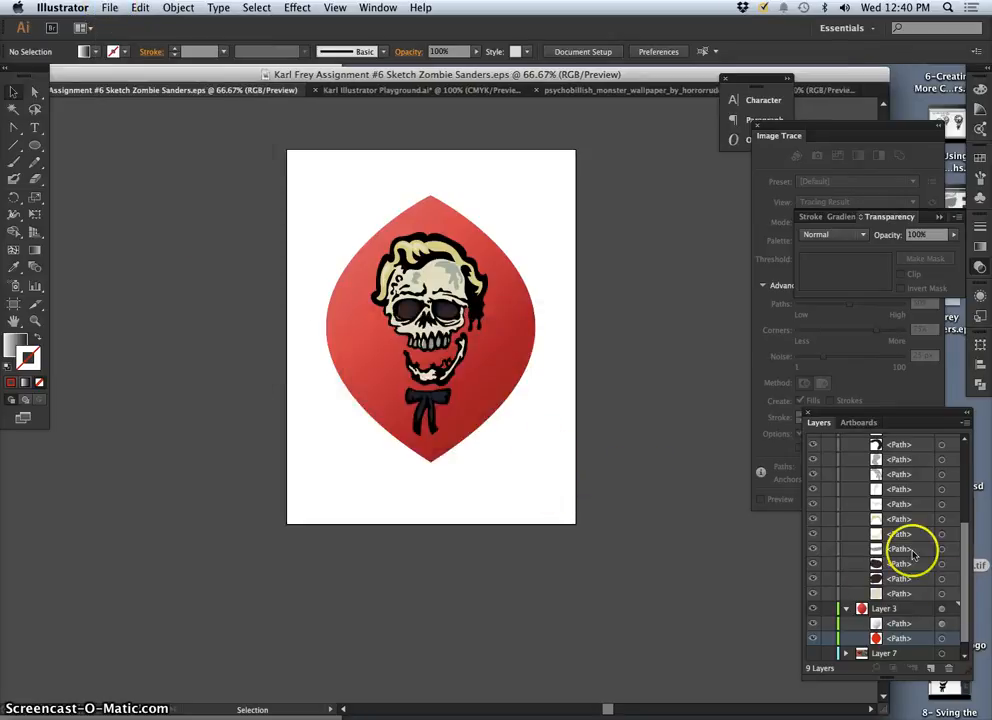
Collapse the contents of Layer 3 and the COLOR layer in the layer list.
{"action": "left_click", "coordinate": [846, 608]}
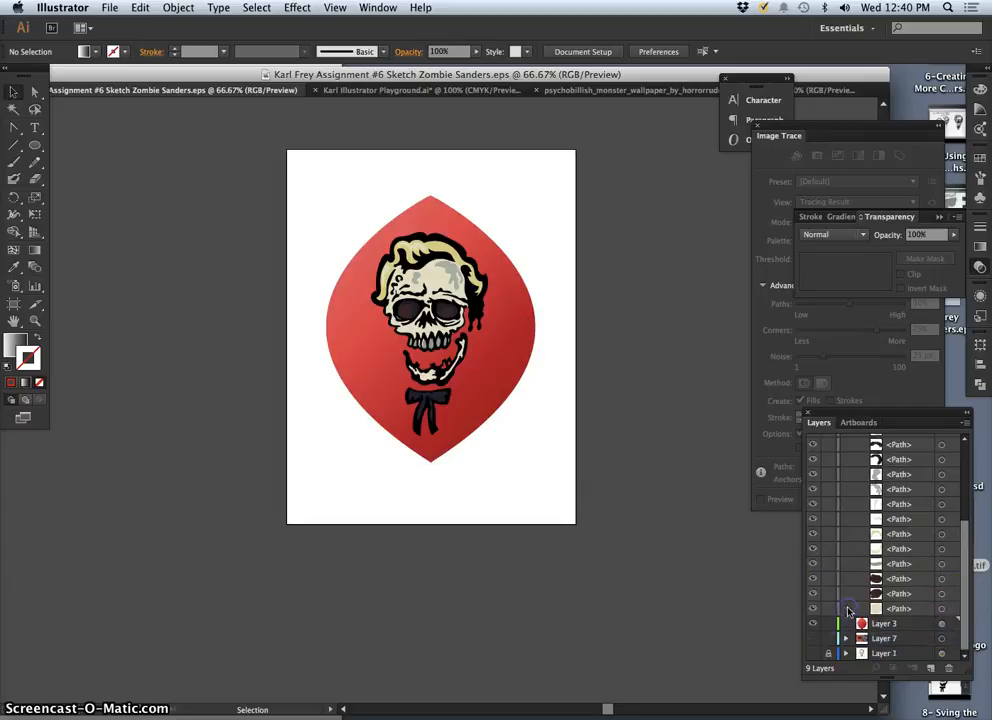
{"action": "scroll", "coordinate": [963, 605], "scroll_direction": "up", "scroll_amount": 10}
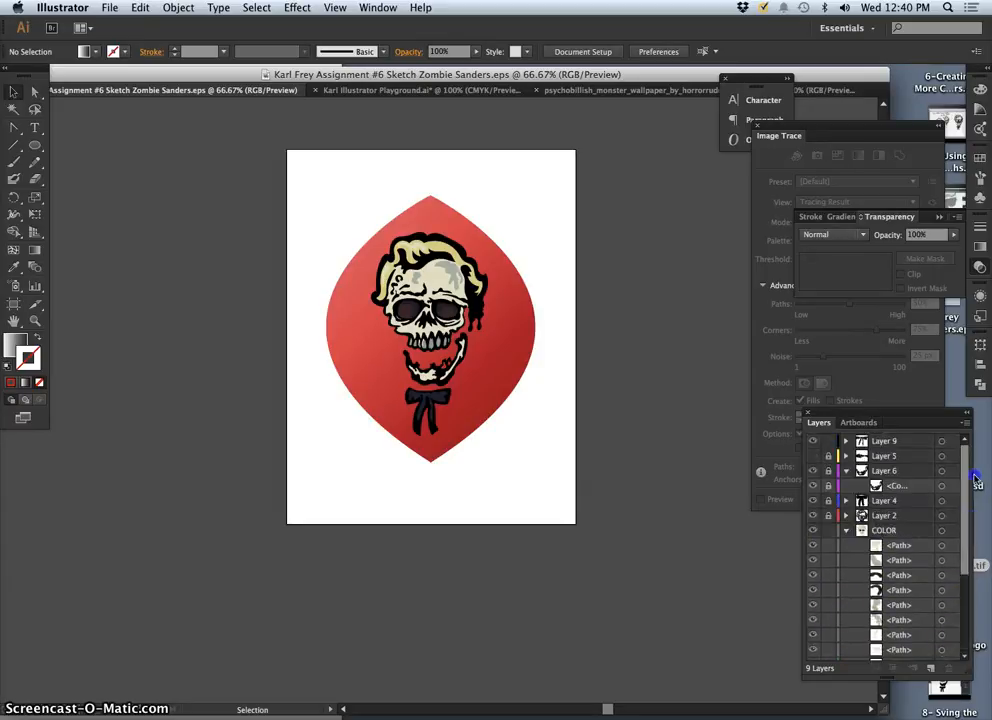
{"action": "left_click", "coordinate": [846, 530]}
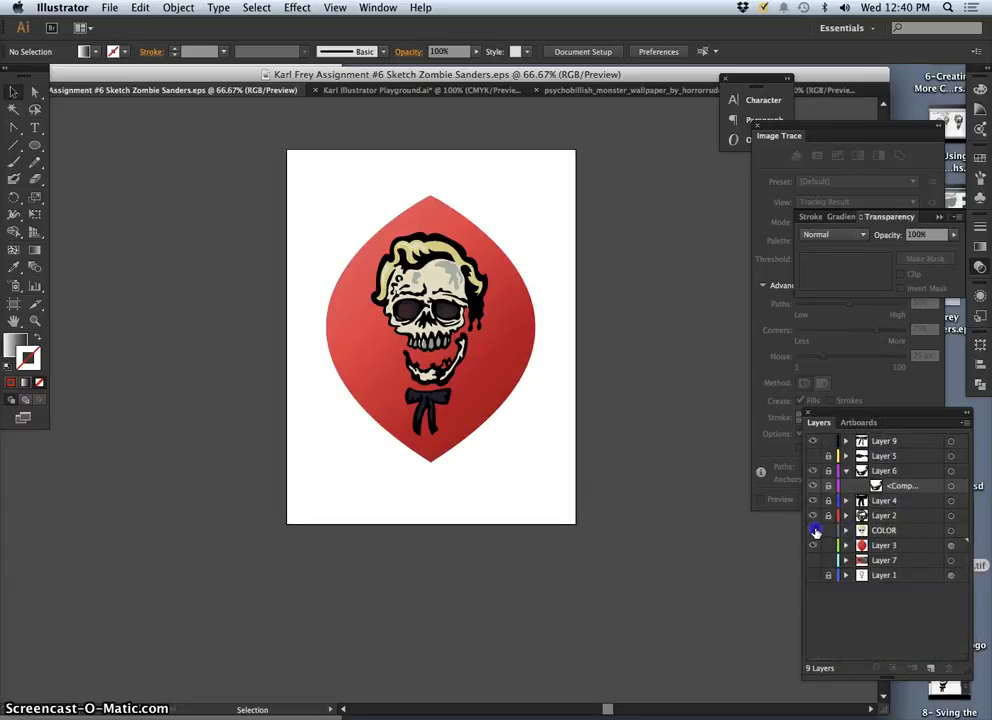
Check what the COLOR layer, Layer 9 and Layer 5 contribute by toggling their visibility, leaving only Layer 5 of these hidden.
{"action": "left_click", "coordinate": [813, 530]}
{"action": "left_click", "coordinate": [813, 530]}
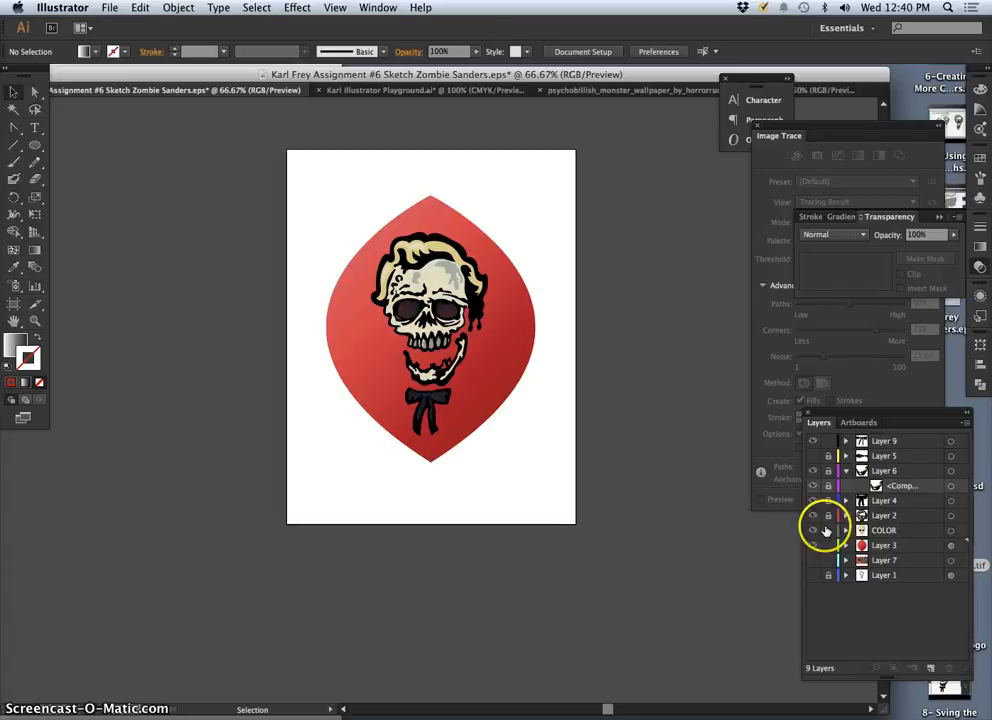
{"action": "left_click", "coordinate": [813, 530]}
{"action": "left_click", "coordinate": [813, 530]}
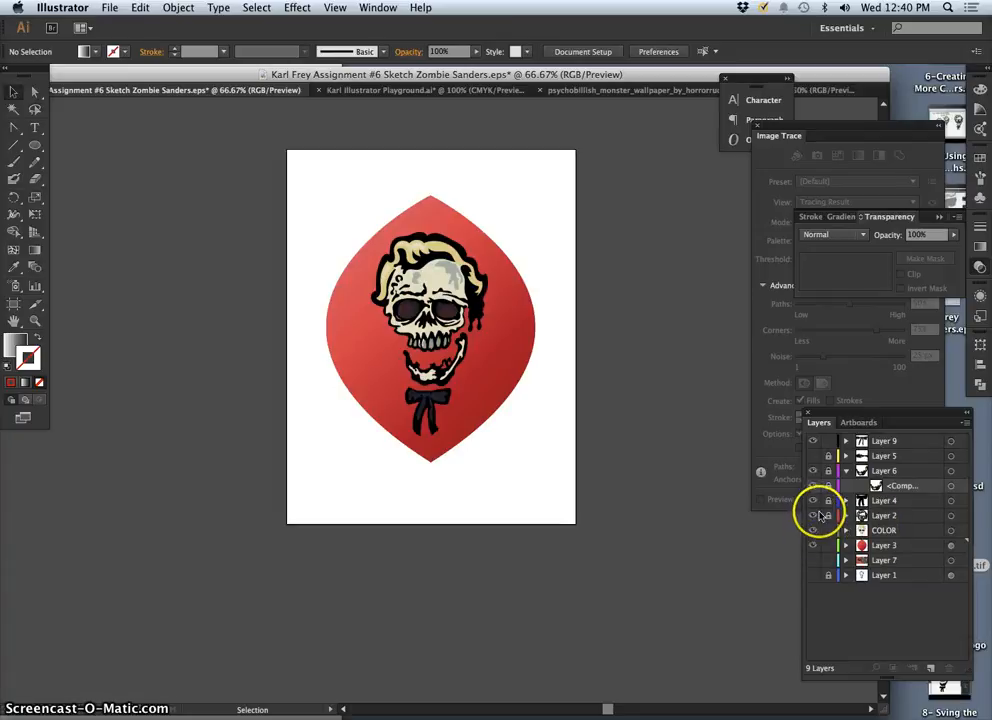
{"action": "left_click", "coordinate": [814, 442]}
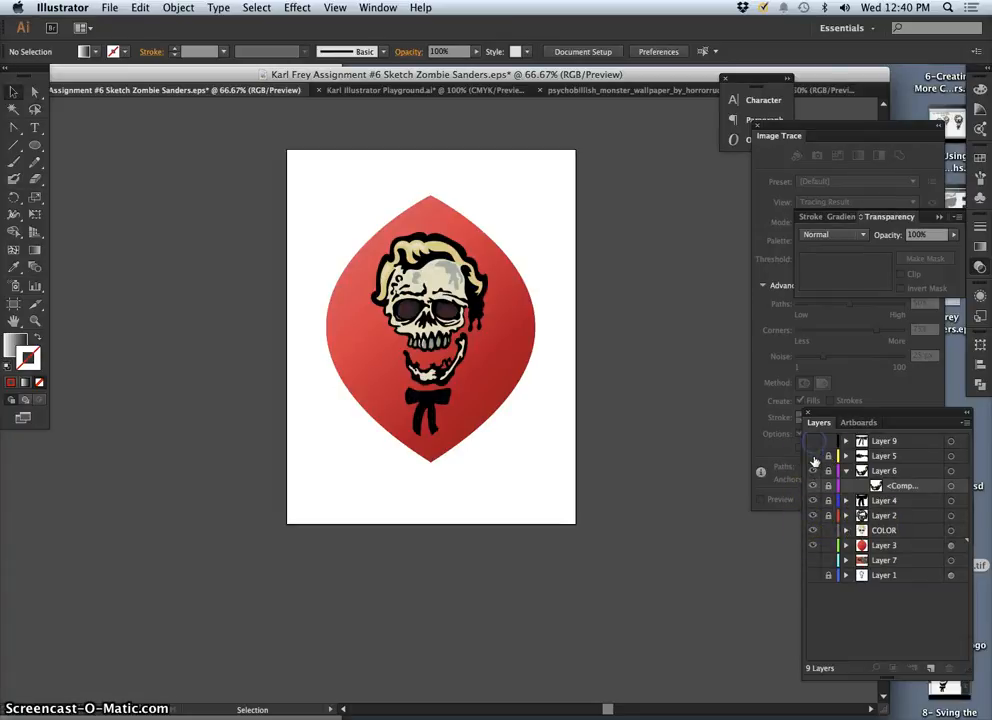
{"action": "left_click", "coordinate": [814, 443]}
{"action": "left_click", "coordinate": [814, 443]}
{"action": "left_click", "coordinate": [814, 456]}
{"action": "left_click", "coordinate": [814, 456]}
{"action": "left_click", "coordinate": [814, 456]}
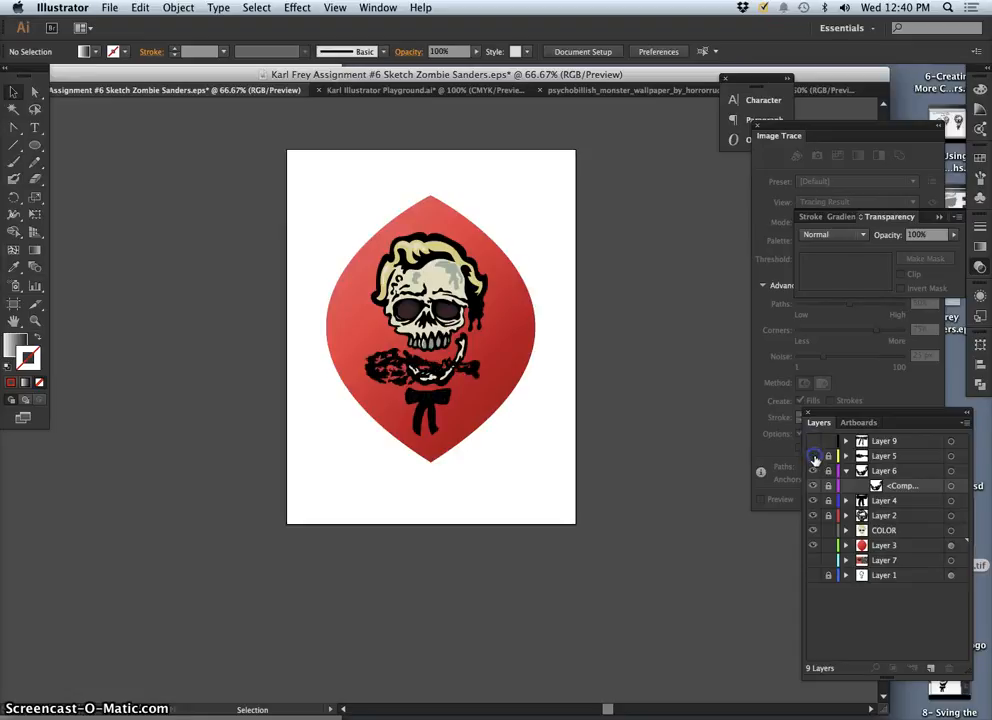
{"action": "left_click", "coordinate": [814, 456]}
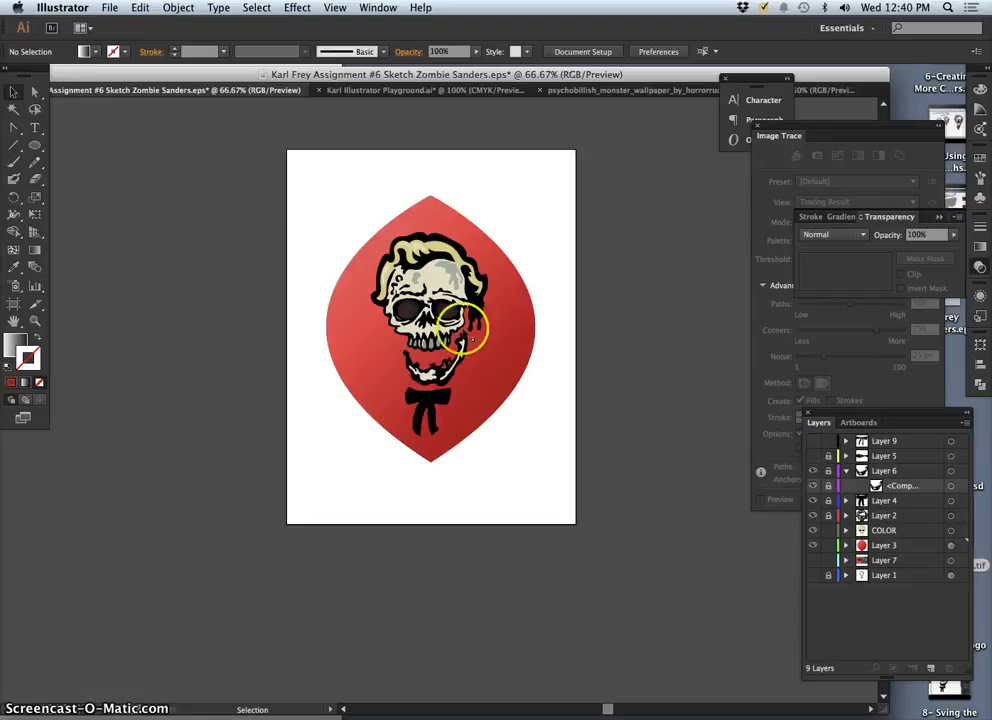
{"action": "left_click", "coordinate": [813, 441]}
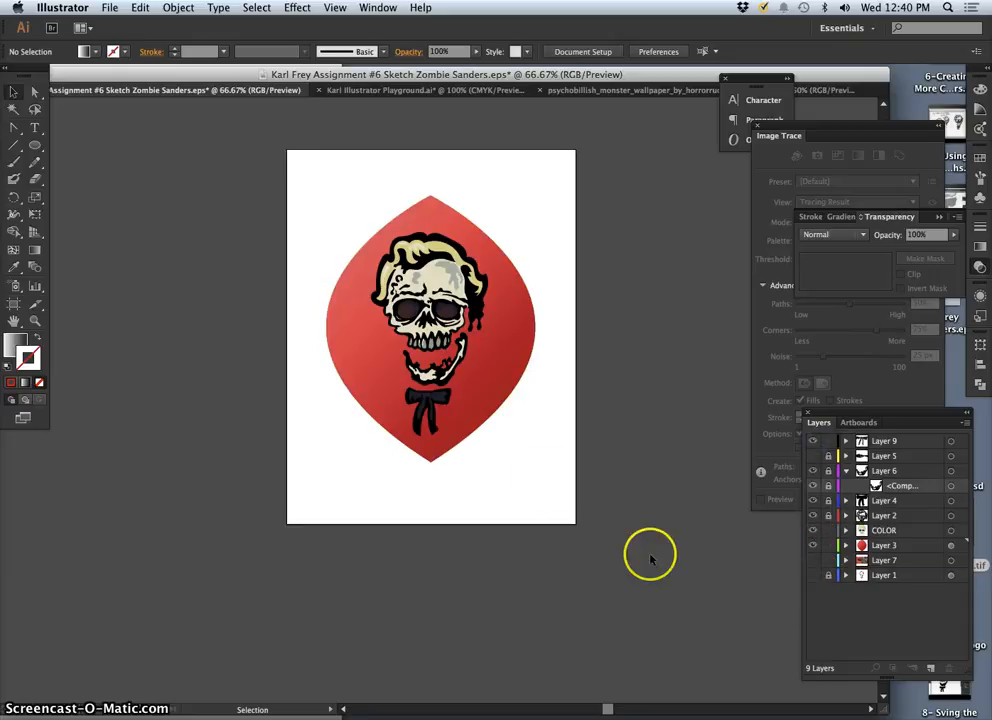
Toggle Layer 3 to compare the skull with and without the red background, leaving that layer hidden.
{"action": "left_click", "coordinate": [814, 545]}
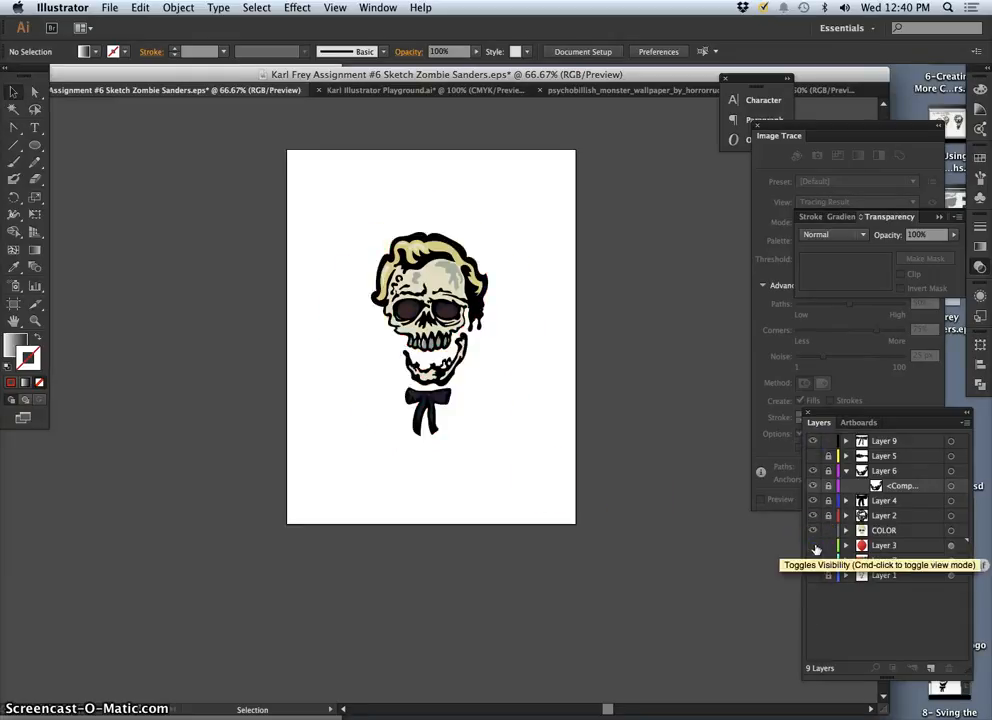
{"action": "left_click", "coordinate": [814, 545]}
{"action": "left_click", "coordinate": [814, 545]}
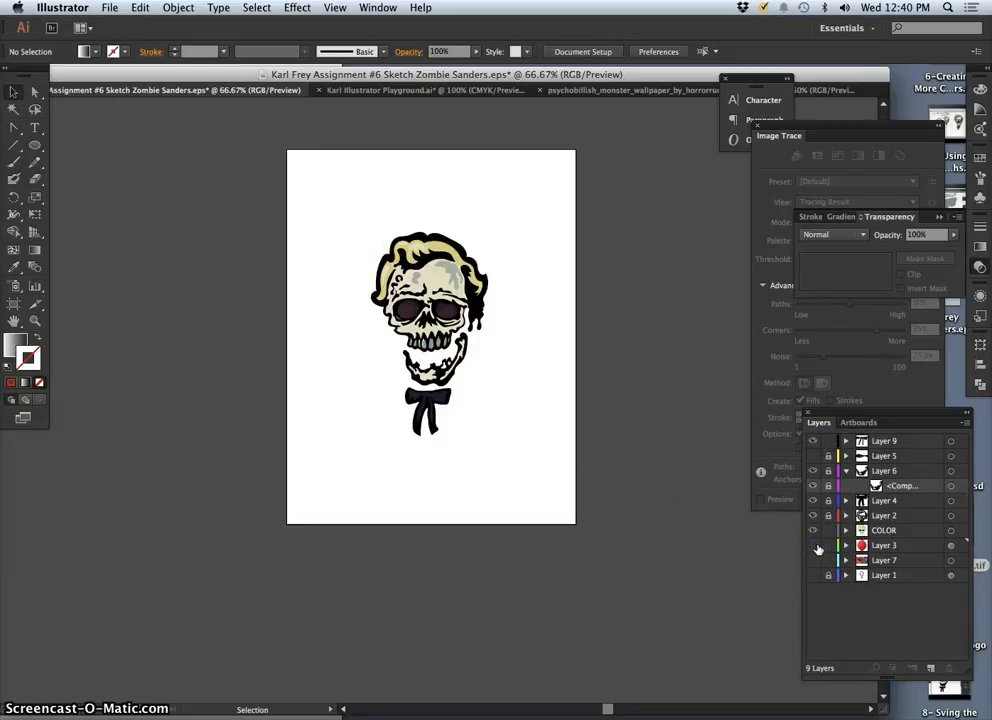
{"action": "left_click", "coordinate": [814, 545]}
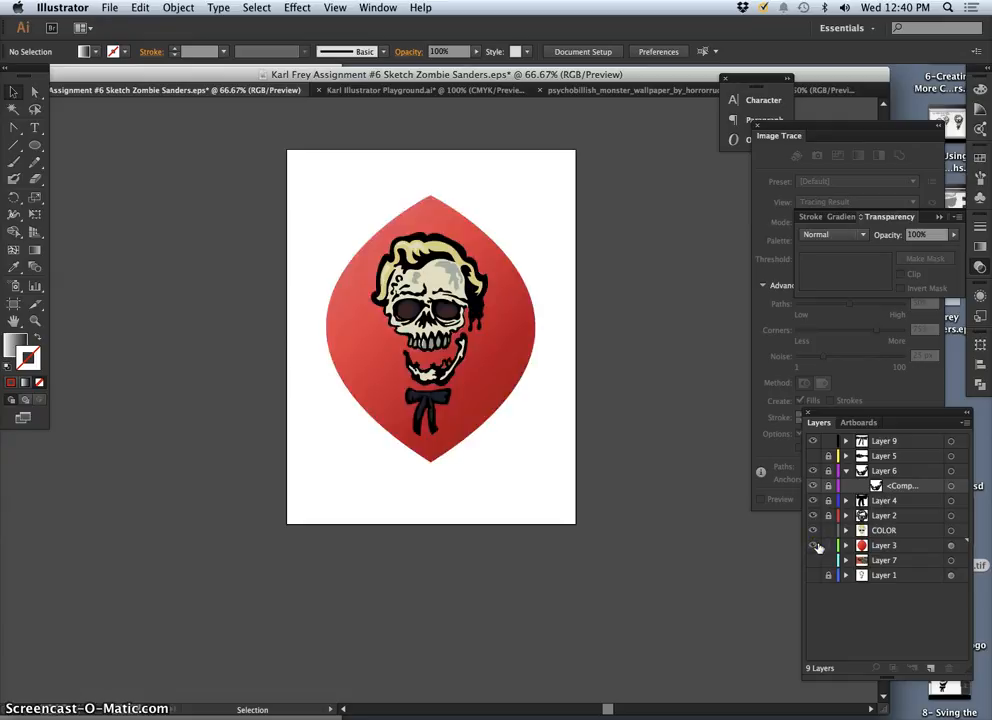
{"action": "left_click", "coordinate": [813, 546]}
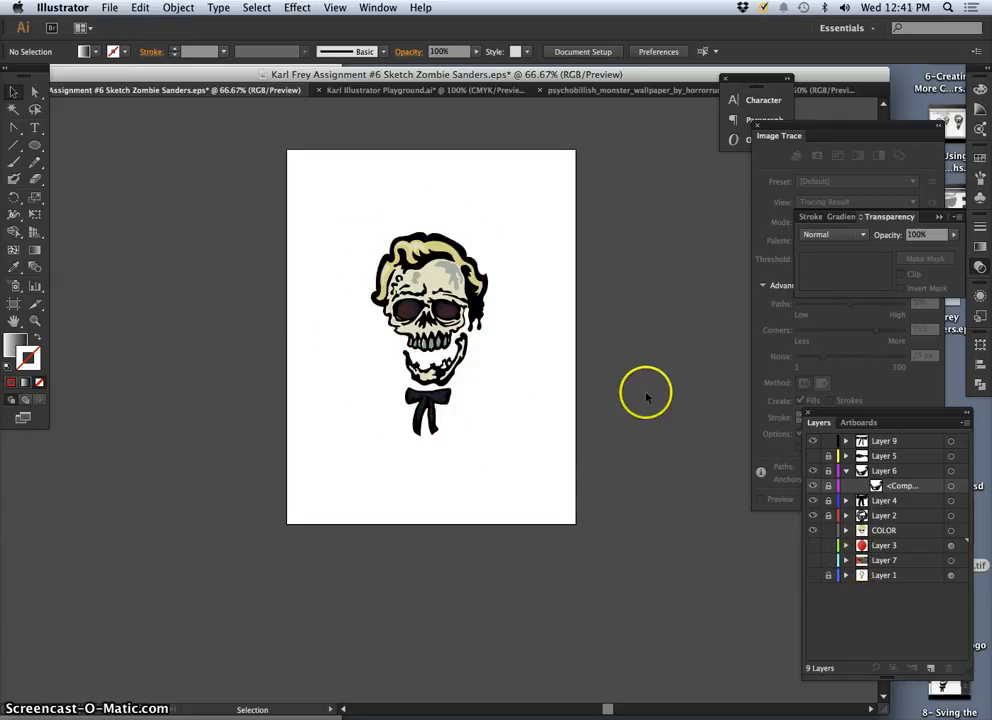
Save the skull without its red background to the Desktop as a separate Illustrator EPS, replacing "Sketch" with "Color" in the file name.
{"action": "left_click", "coordinate": [112, 8]}
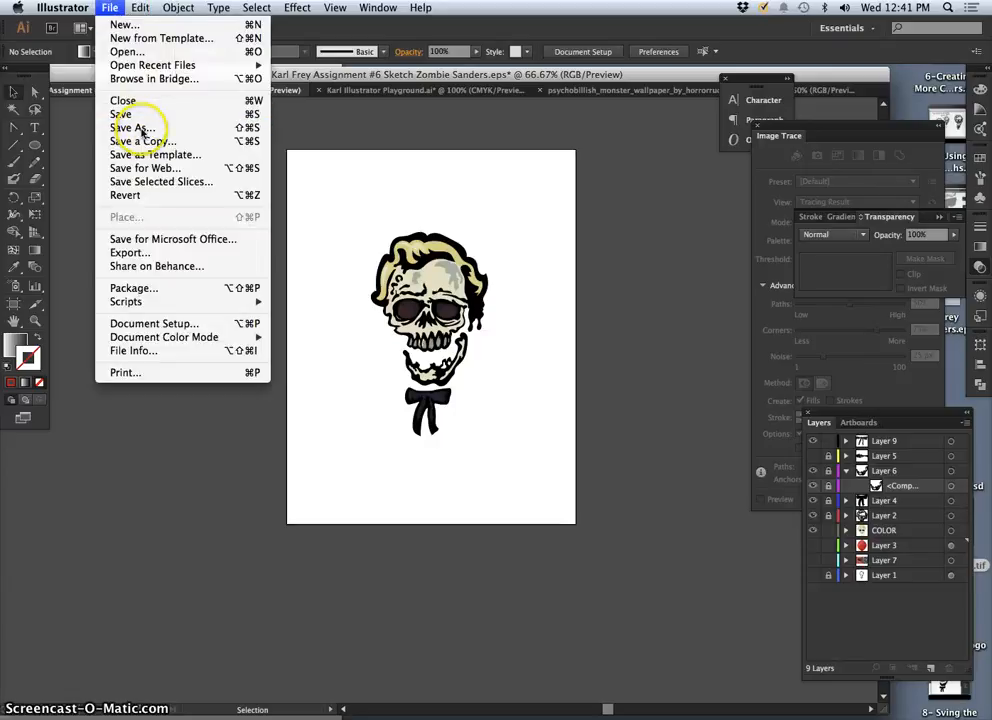
{"action": "left_click", "coordinate": [146, 127]}
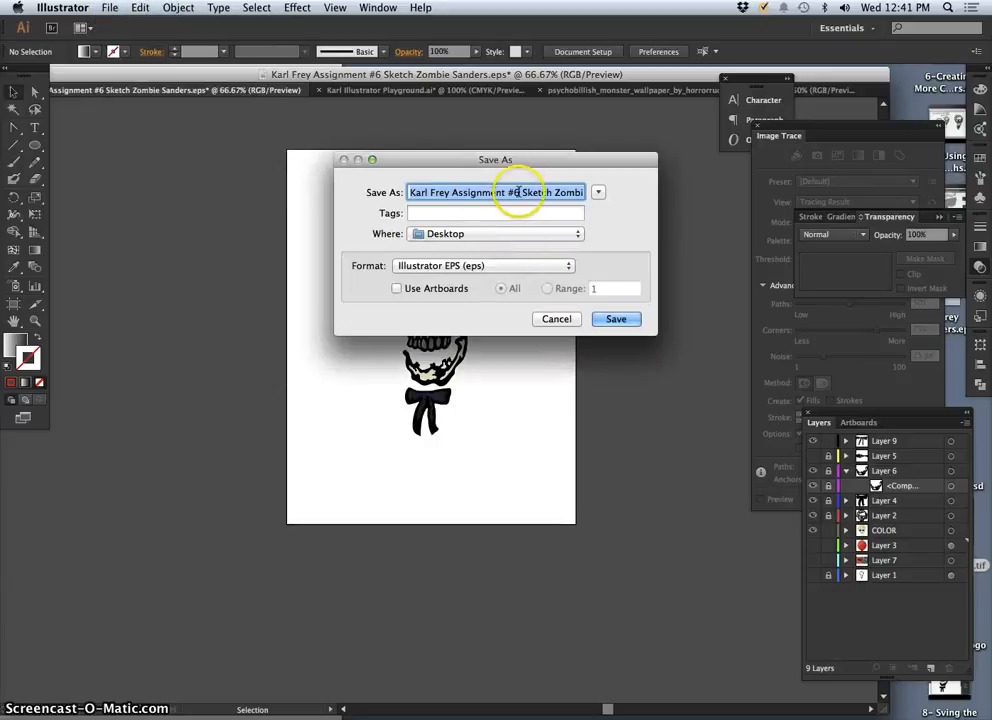
{"action": "left_click", "coordinate": [524, 192]}
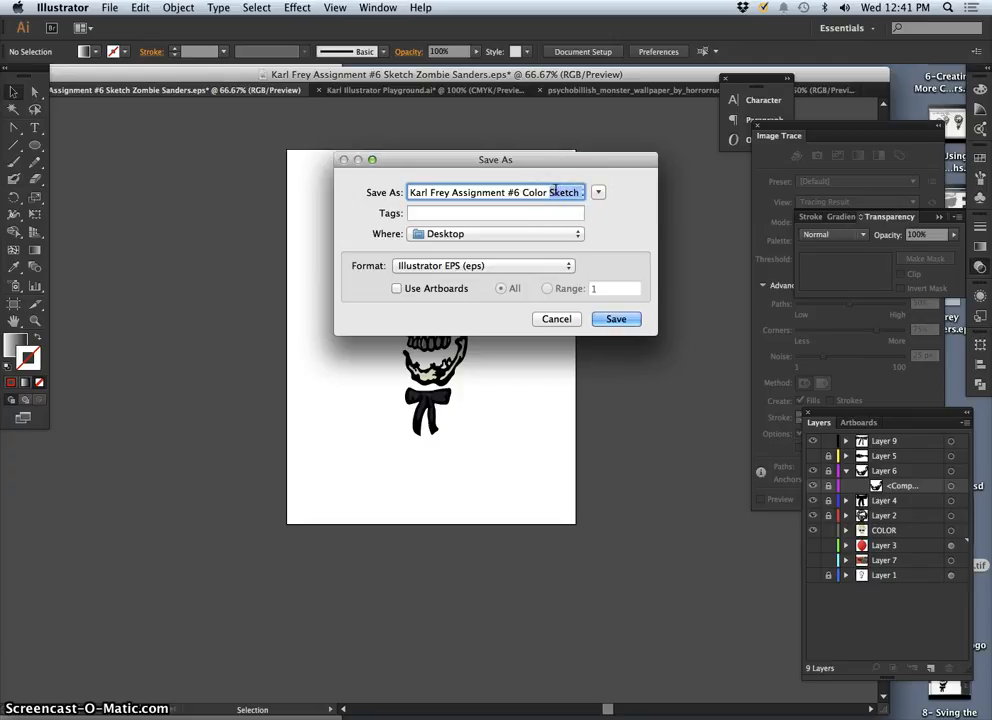
{"action": "left_click_drag", "start_coordinate": [549, 193], "coordinate": [613, 204]}
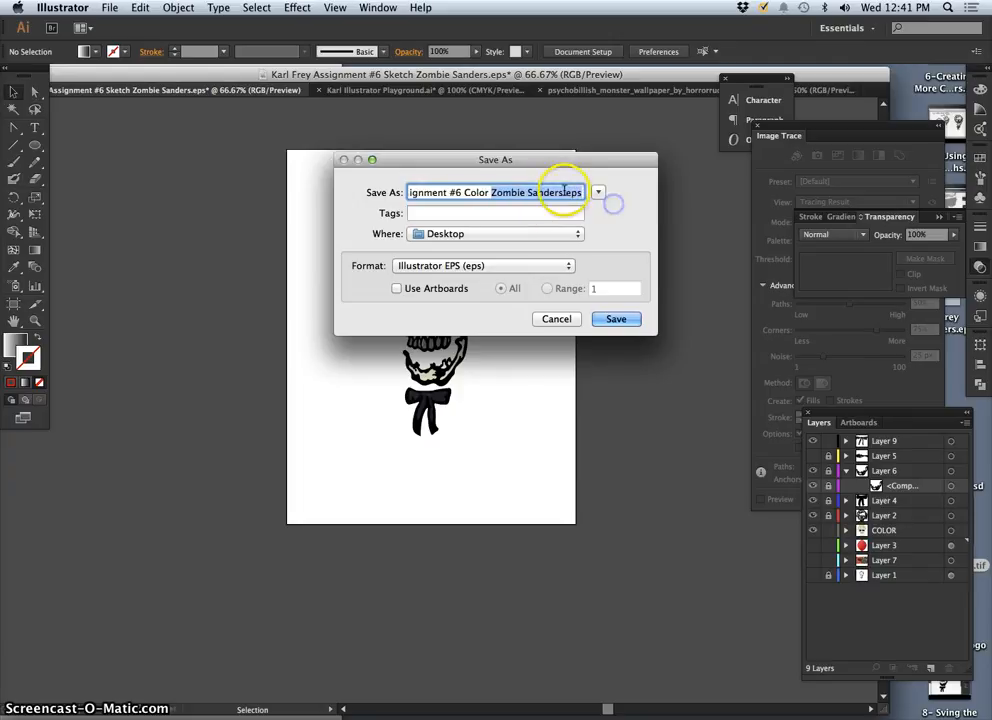
{"action": "left_click", "coordinate": [565, 194]}
{"action": "left_click", "coordinate": [619, 318]}
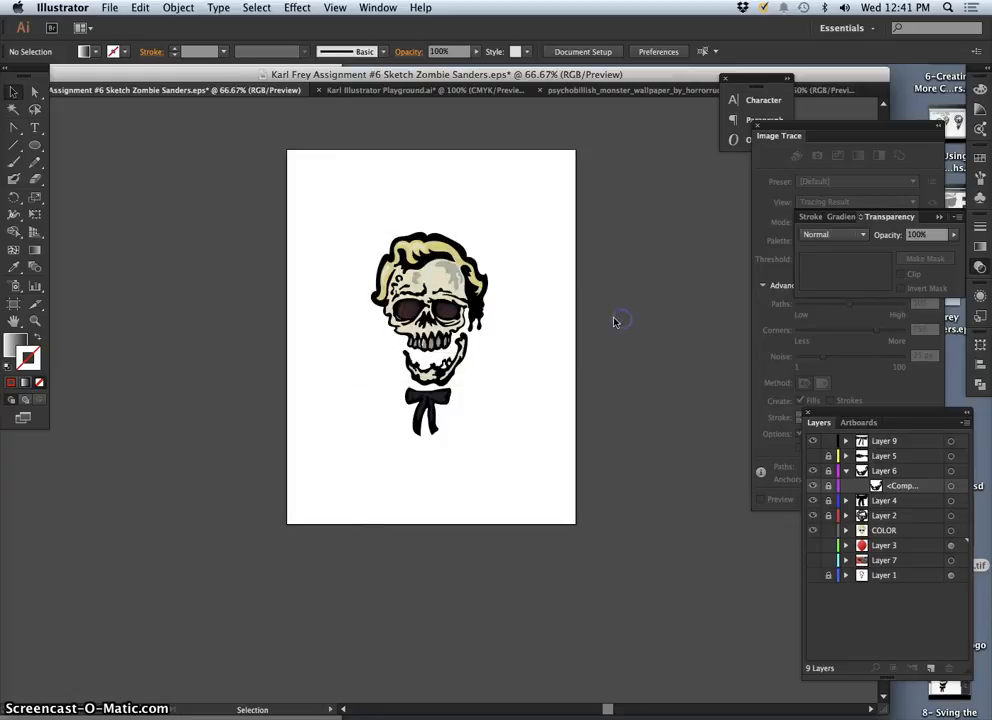
{"action": "left_click", "coordinate": [285, 531]}
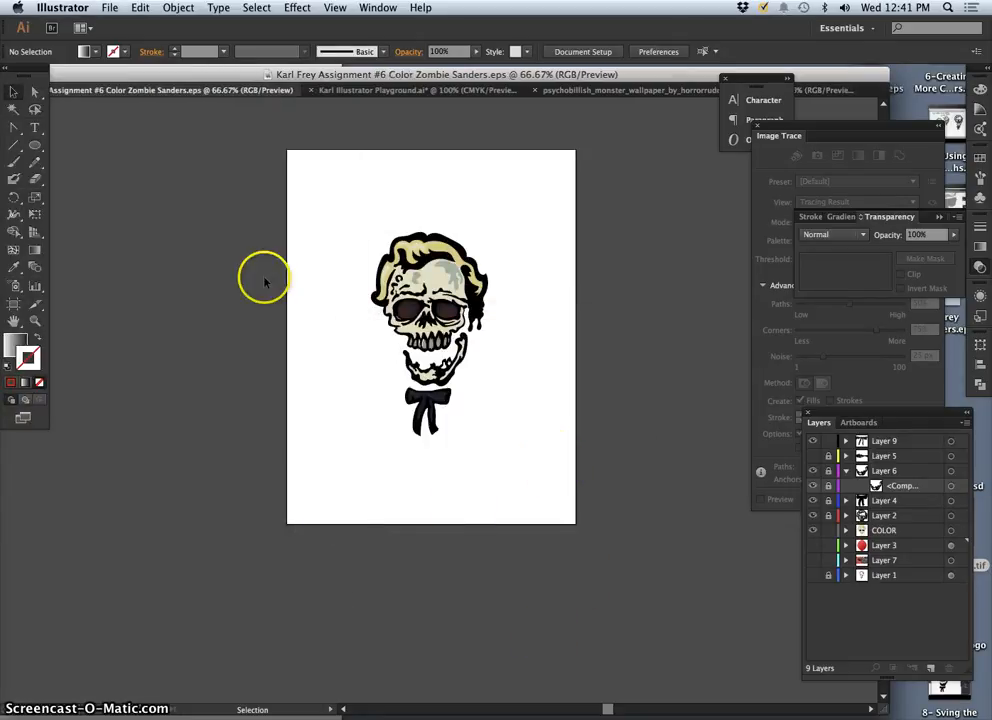
Close the Color Zombie Sanders, psychobillish monster wallpaper and Illustrator Playground documents, discarding the wallpaper's changes.
{"action": "double_click", "coordinate": [348, 74]}
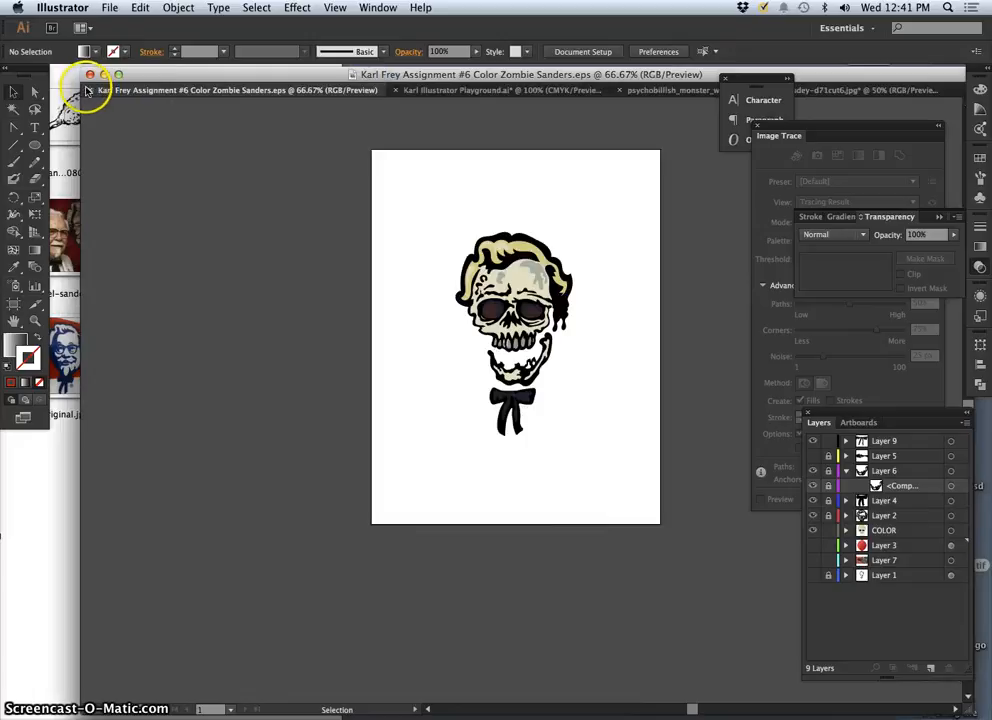
{"action": "left_click", "coordinate": [90, 90]}
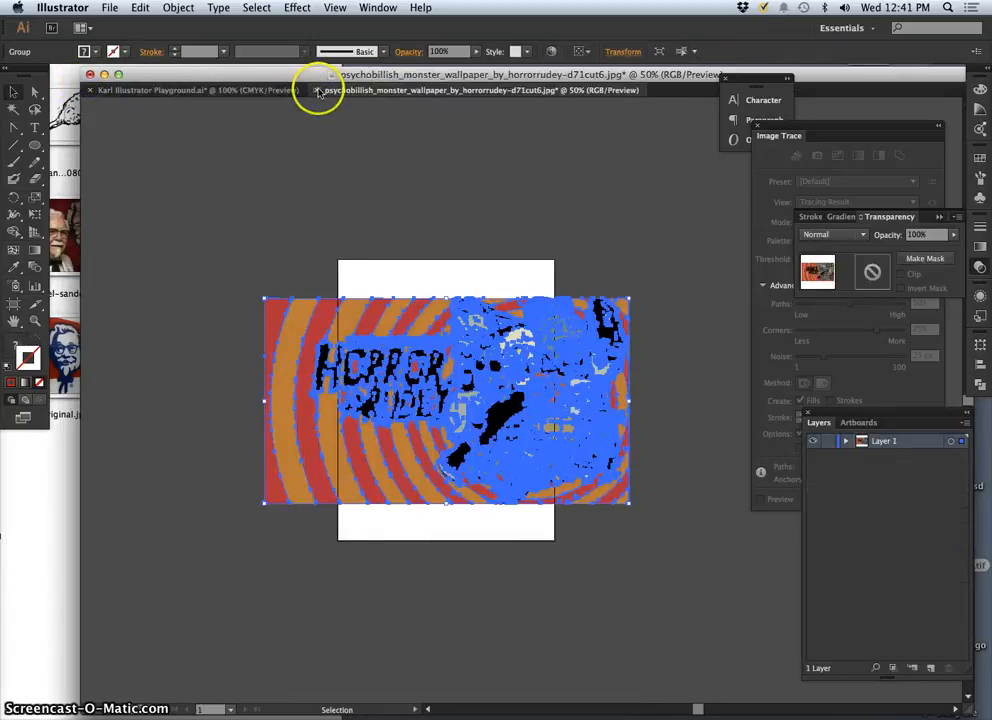
{"action": "left_click", "coordinate": [317, 90]}
{"action": "left_click", "coordinate": [686, 443]}
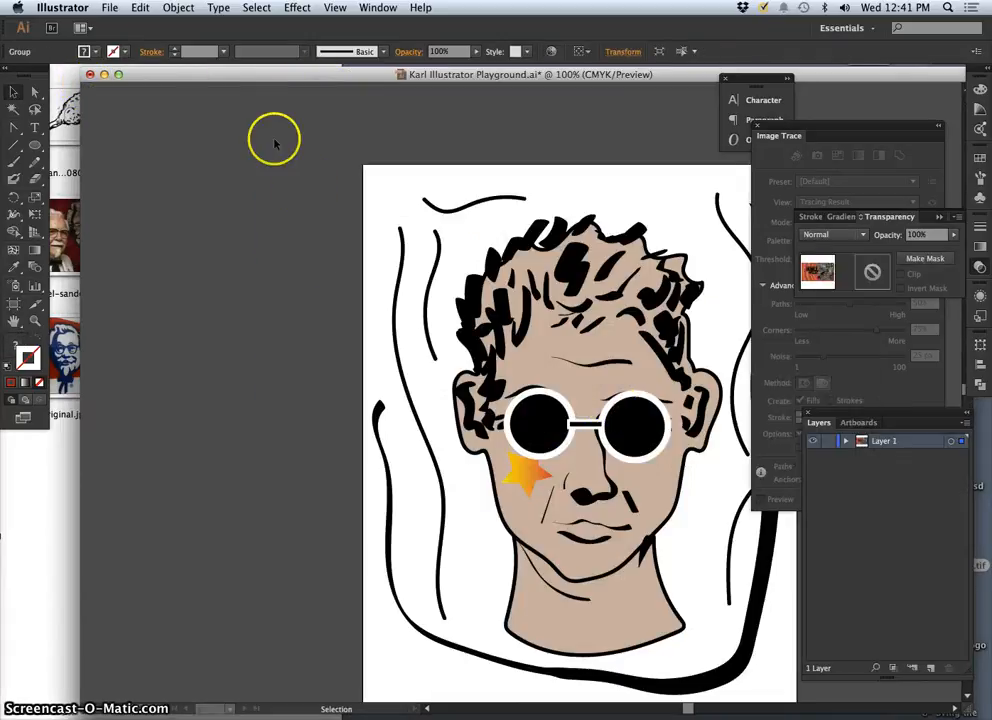
{"action": "left_click", "coordinate": [90, 75]}
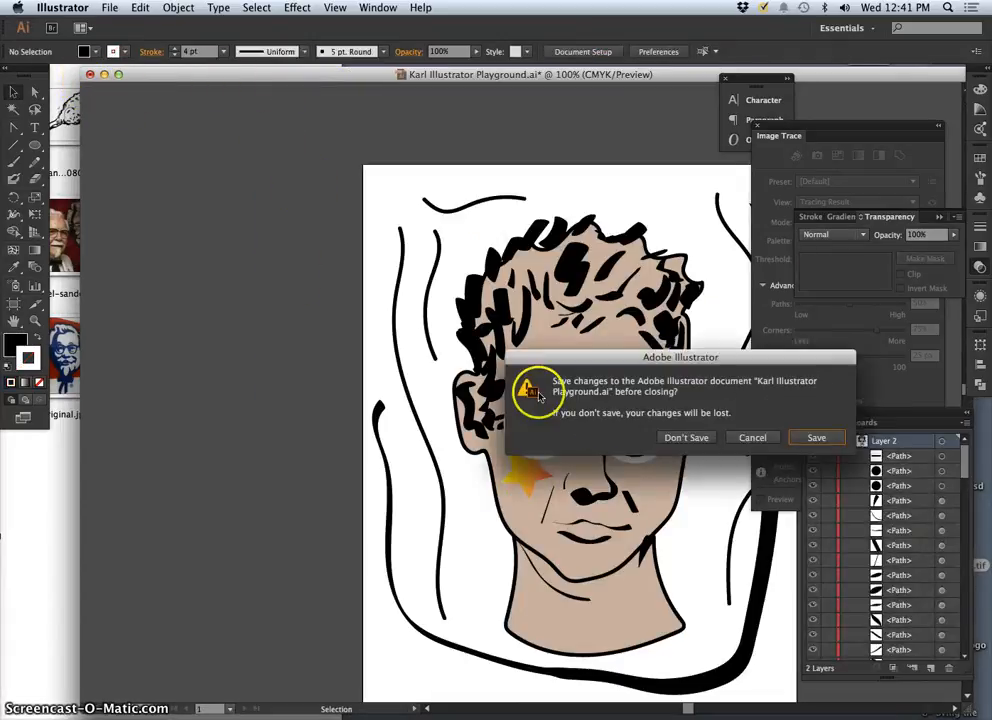
{"action": "left_click", "coordinate": [794, 448]}
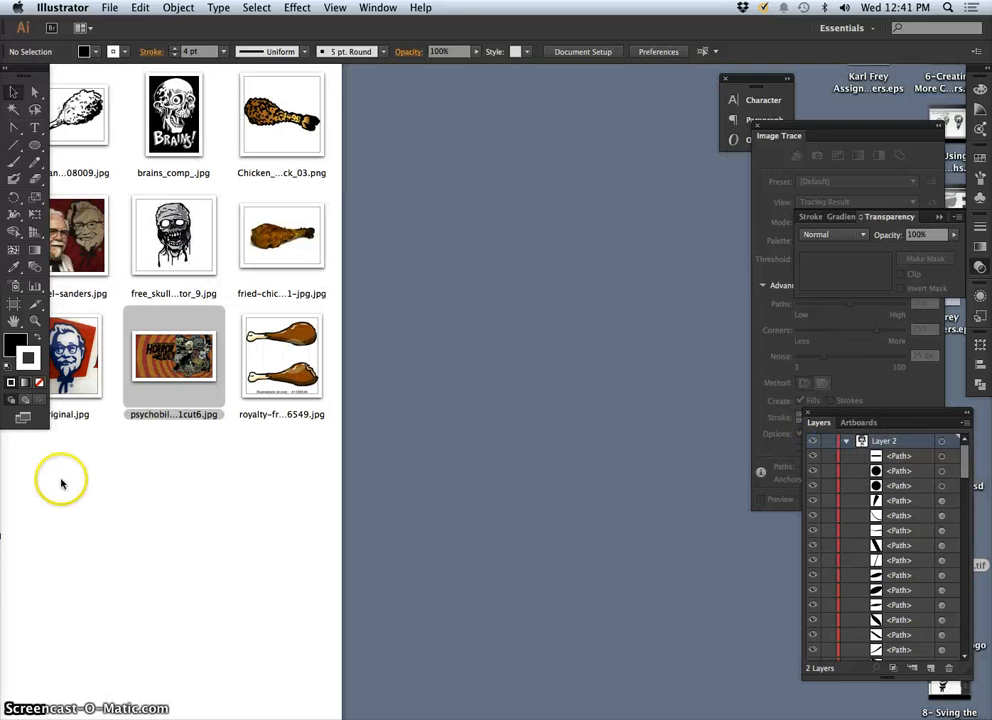
Switch to Finder and minimize the "Colonel Sanders - Zombie Skull Mashup" folder window to clear the desktop.
{"action": "left_click", "coordinate": [68, 486]}
{"action": "left_click_drag", "start_coordinate": [80, 45], "coordinate": [655, 58]}
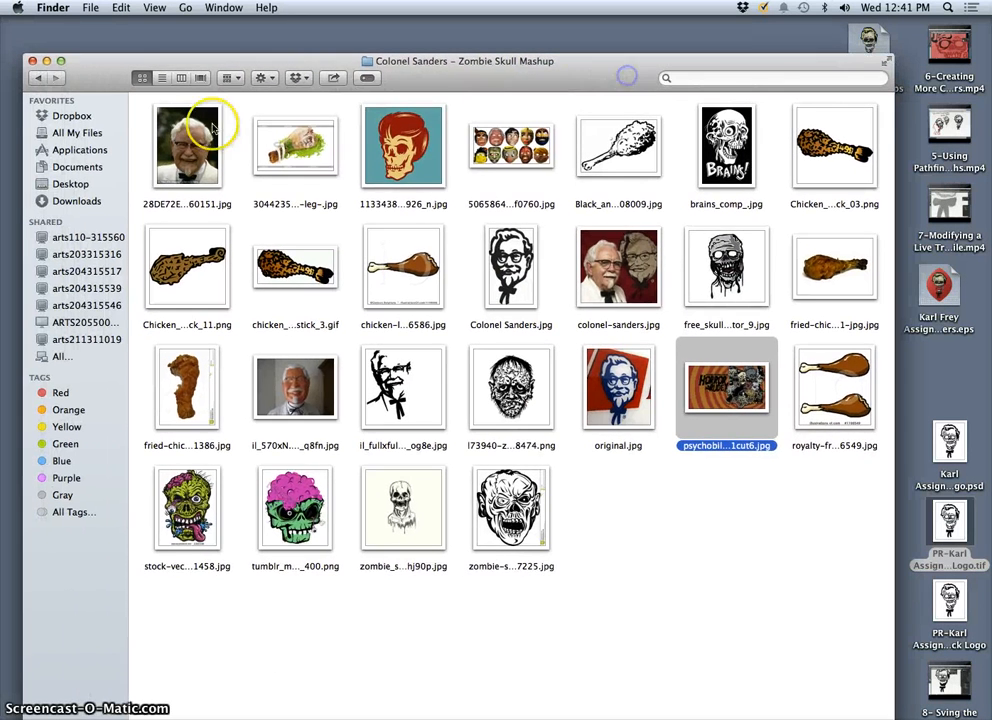
{"action": "left_click", "coordinate": [40, 75]}
{"action": "left_click", "coordinate": [47, 61]}
{"action": "left_click", "coordinate": [443, 294]}
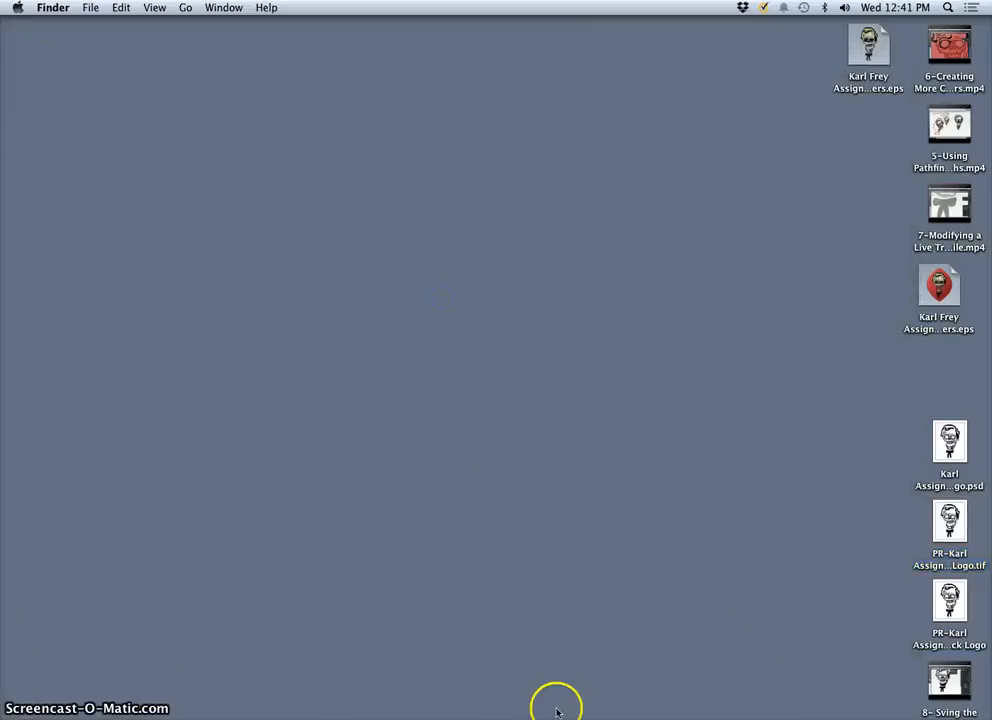
Switch to Photoshop and set up a new document 8 inches wide and 10 inches high.
{"action": "mouse_move", "coordinate": [531, 712]}
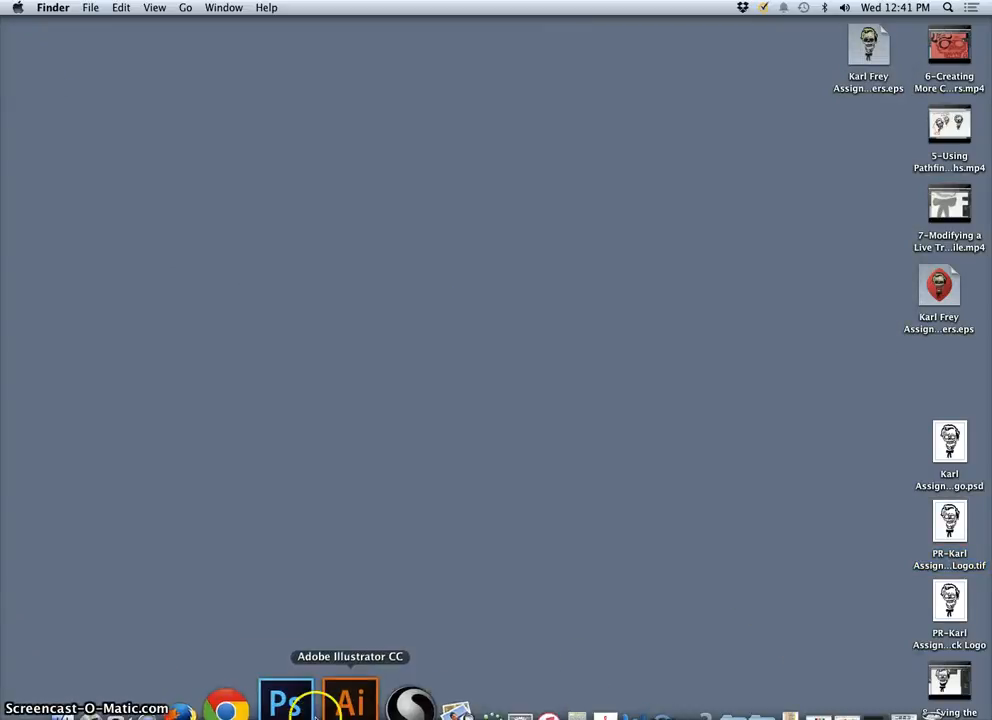
{"action": "left_click", "coordinate": [305, 704]}
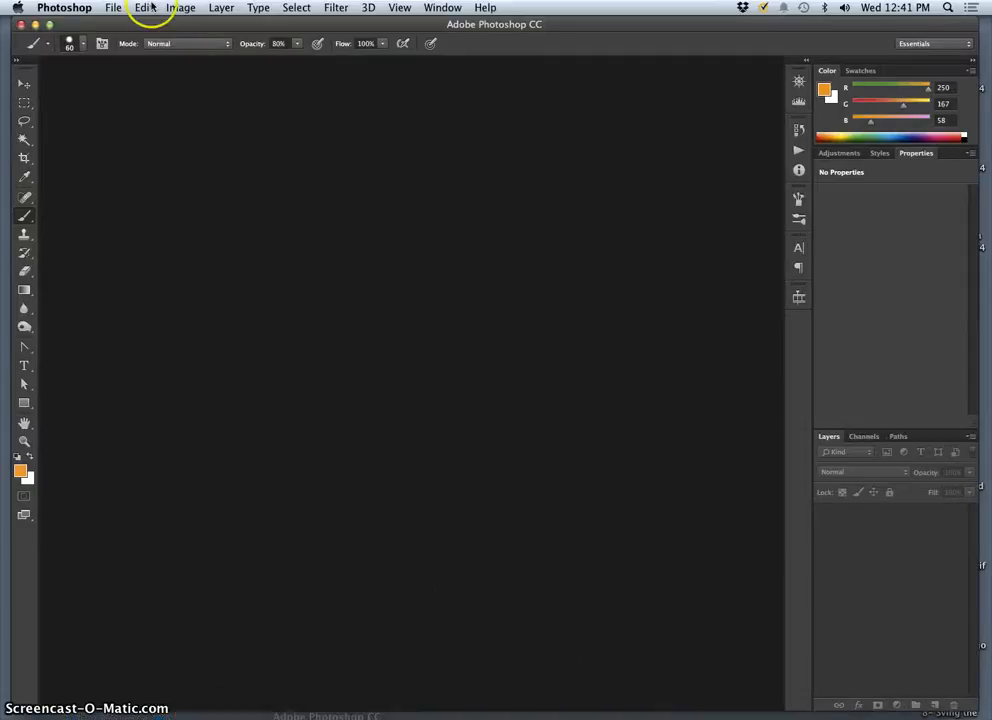
{"action": "left_click", "coordinate": [118, 8]}
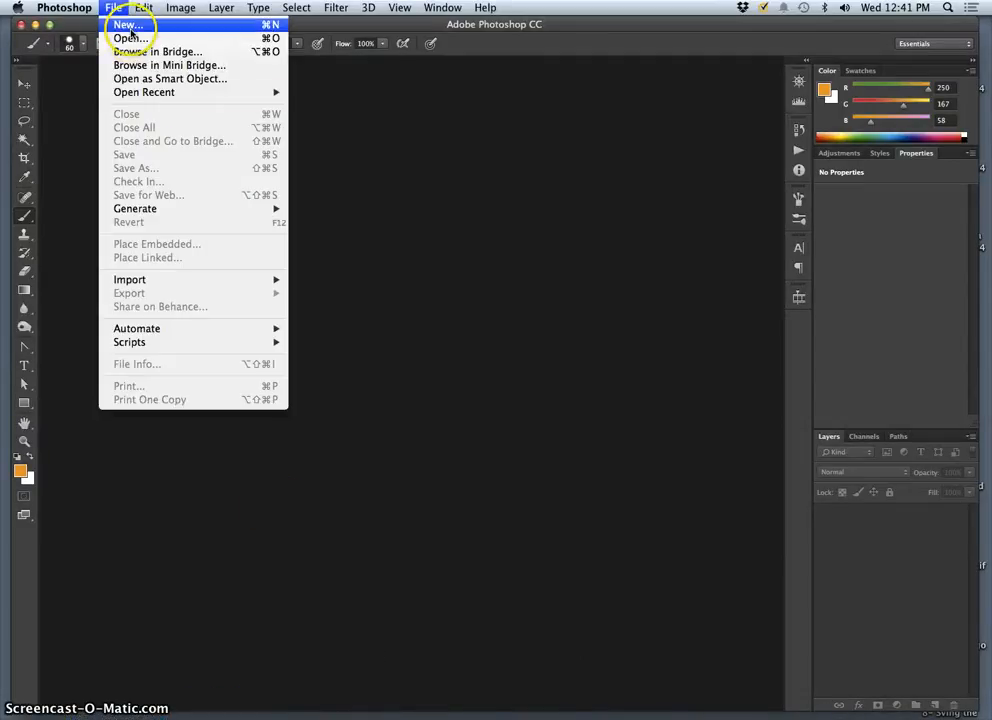
{"action": "left_click", "coordinate": [128, 26]}
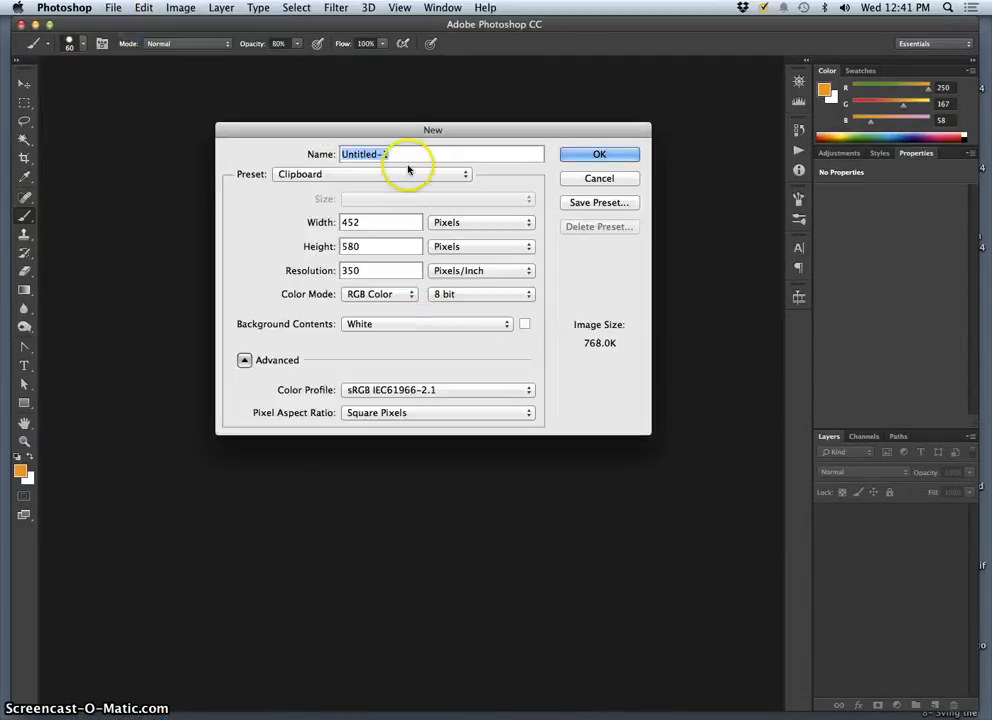
{"action": "left_click", "coordinate": [449, 220]}
{"action": "left_click", "coordinate": [454, 232]}
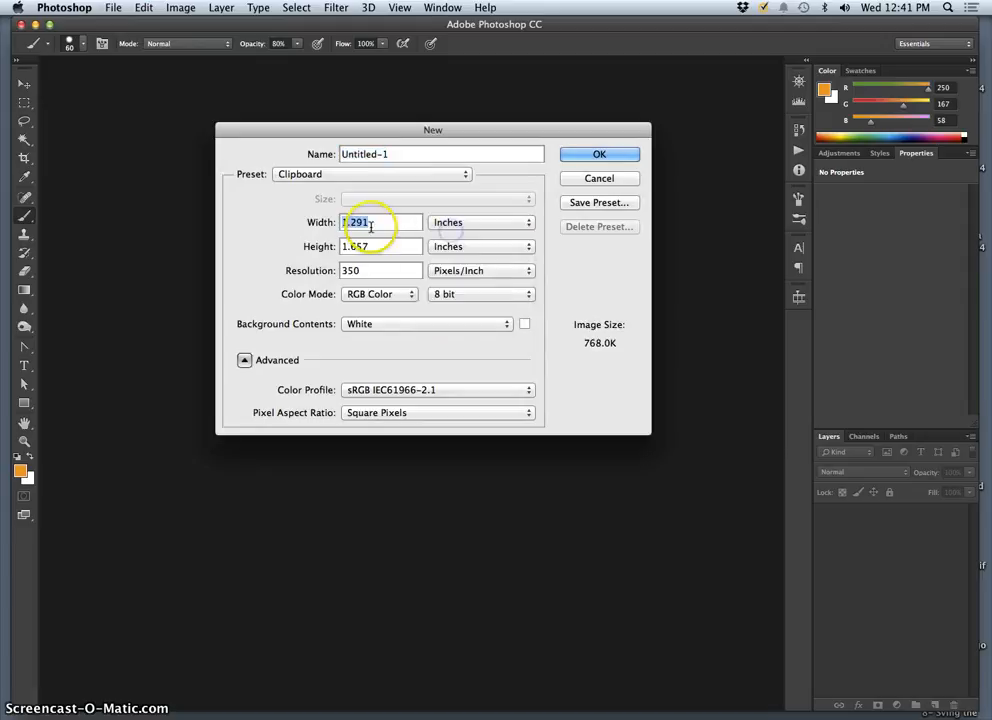
{"action": "type", "text": "8"}
{"action": "left_click", "coordinate": [381, 247]}
{"action": "left_click_drag", "start_coordinate": [381, 247], "coordinate": [317, 253]}
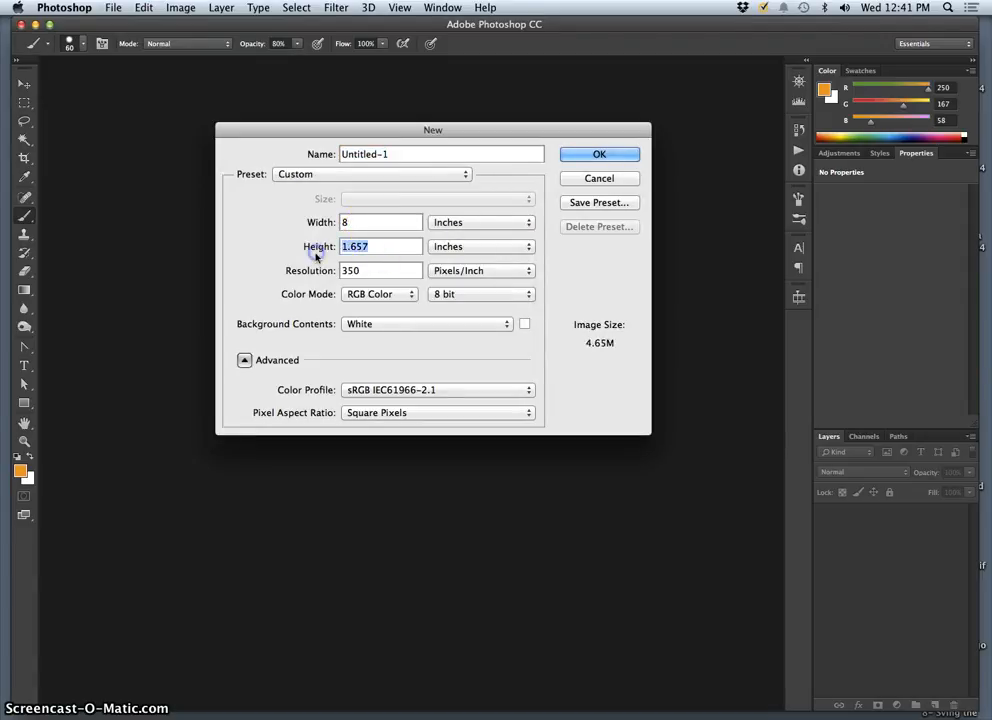
{"action": "type", "text": "10"}
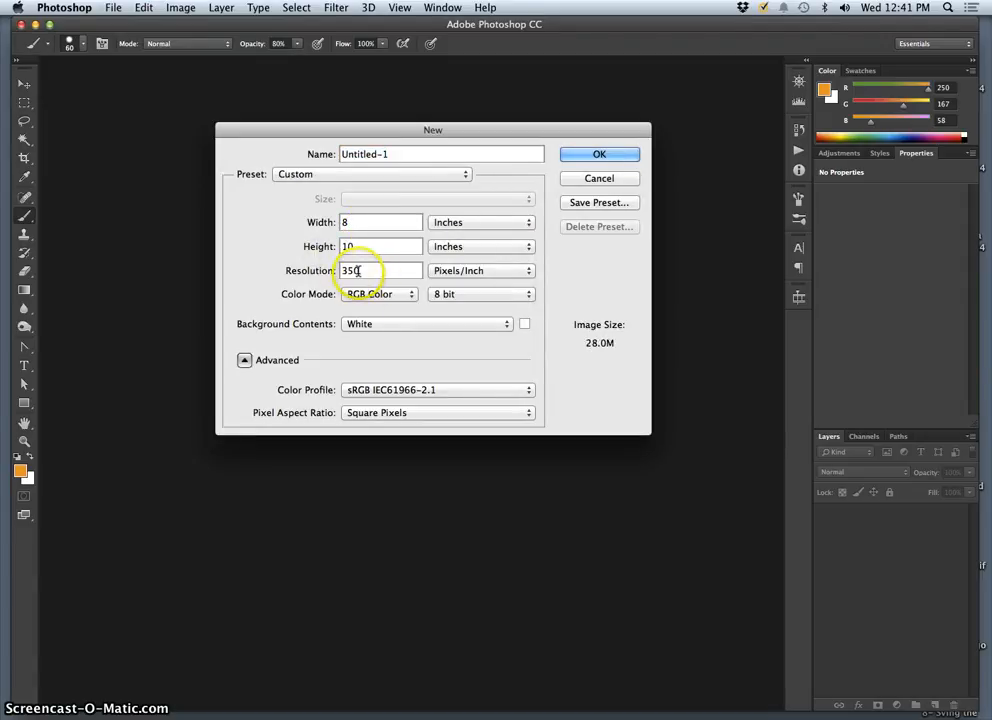
Name the new document with the author's first name followed by "Assign #6 Color Zombie Sanders" and create it.
{"action": "left_click", "coordinate": [378, 154]}
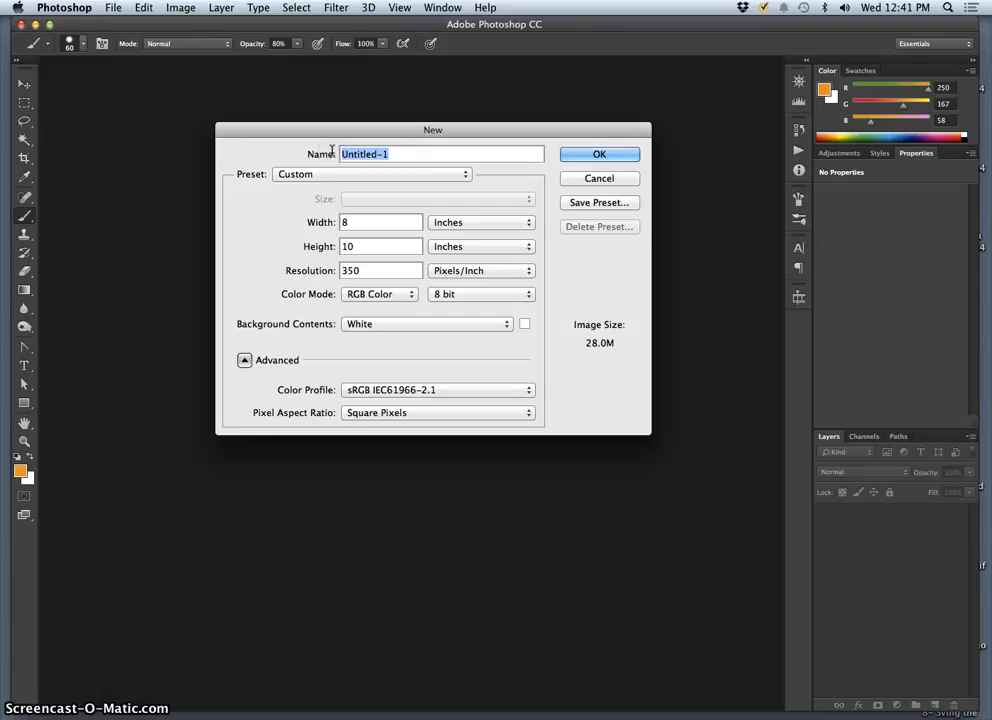
{"action": "type", "text": "Karl A"}
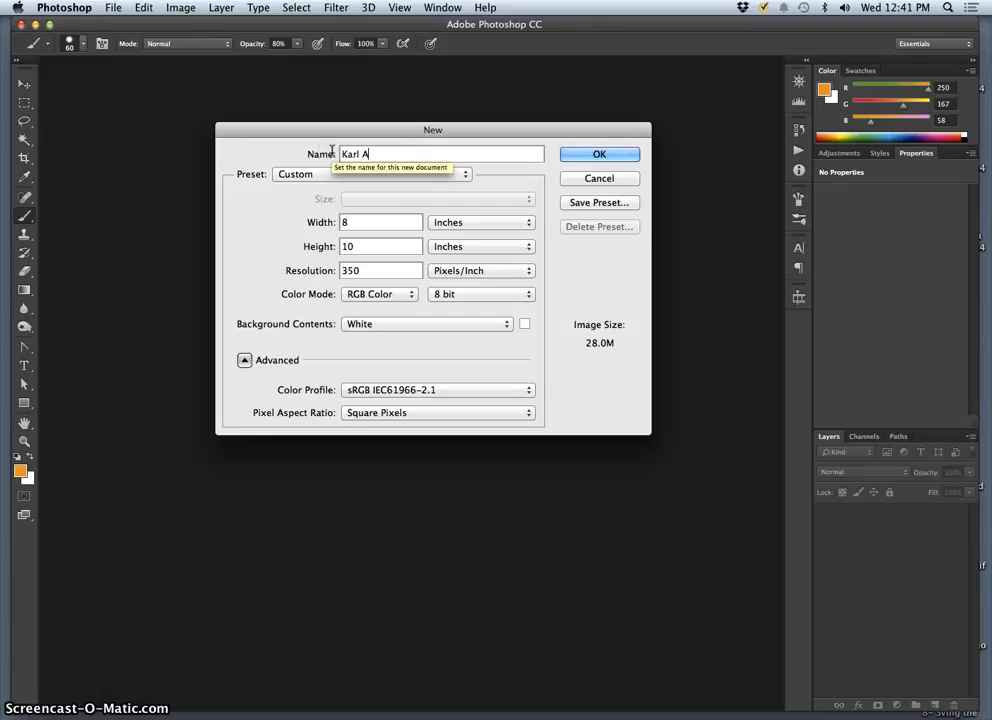
{"action": "type", "text": "ssign #6 Color Zombie Sanders"}
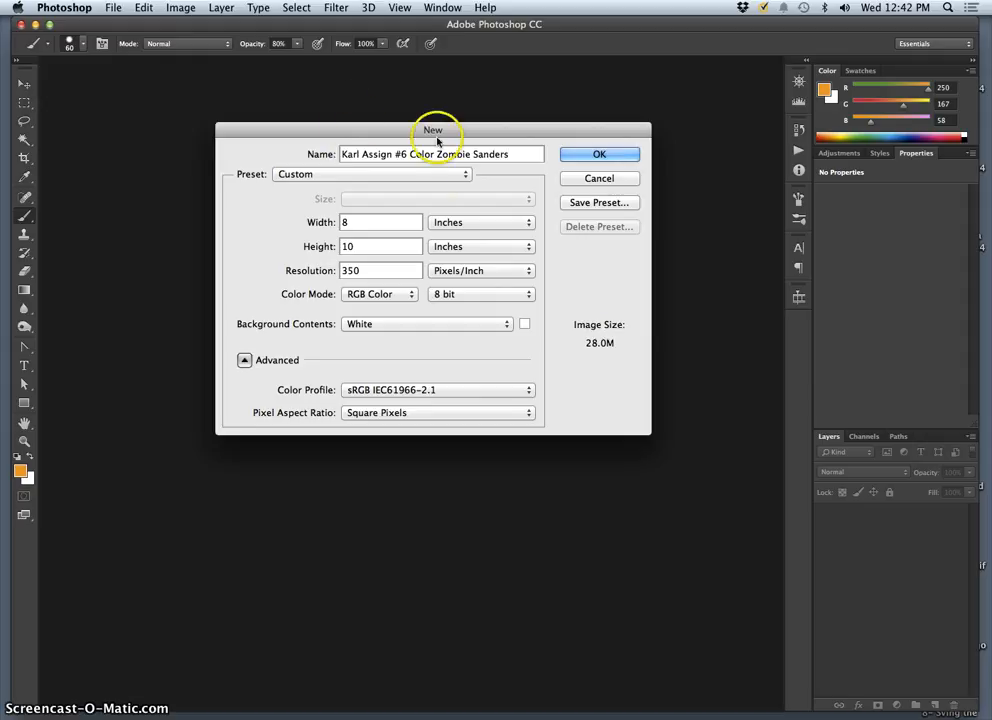
{"action": "left_click", "coordinate": [582, 157]}
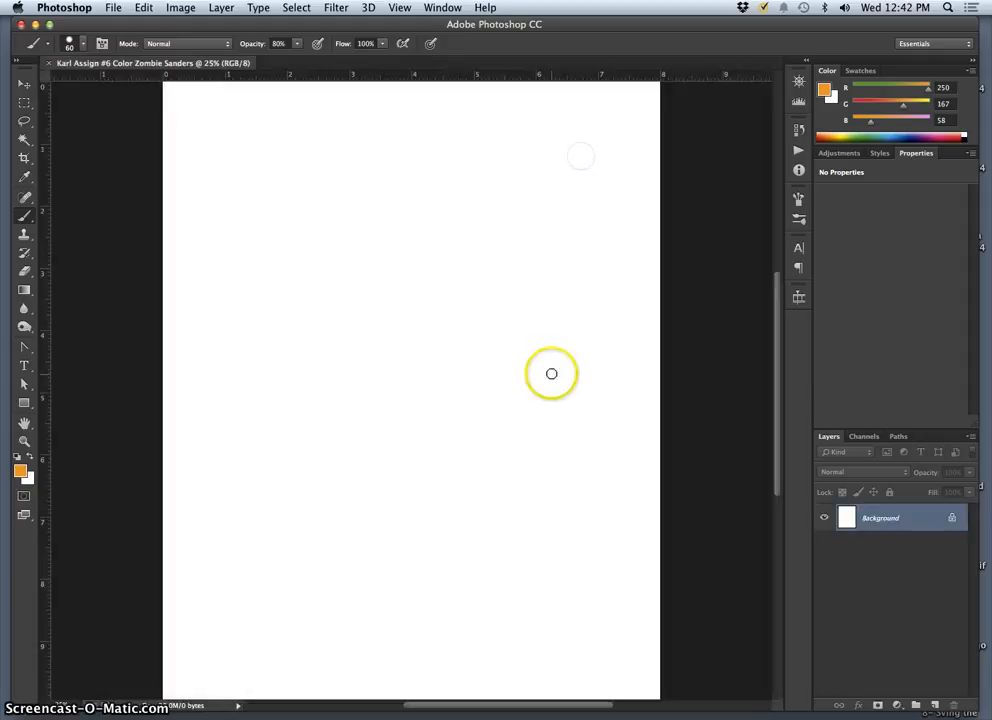
Place the Sketch Zombie Sanders EPS with the red background from the desktop into the new document.
{"action": "key", "text": "F11"}
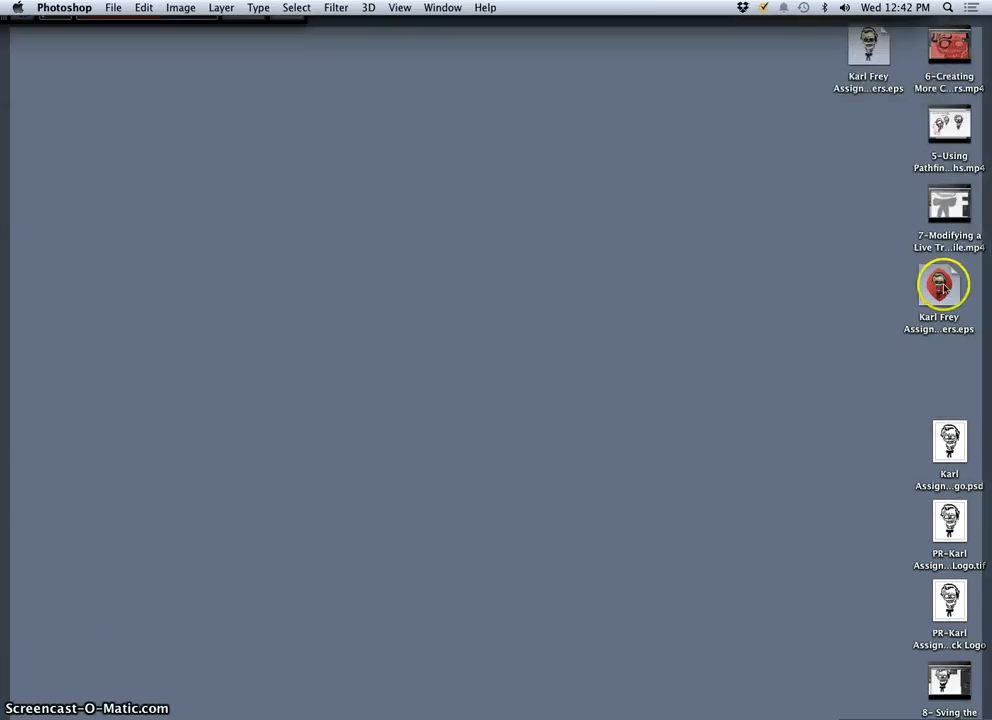
{"action": "left_click_drag", "start_coordinate": [934, 283], "coordinate": [536, 317]}
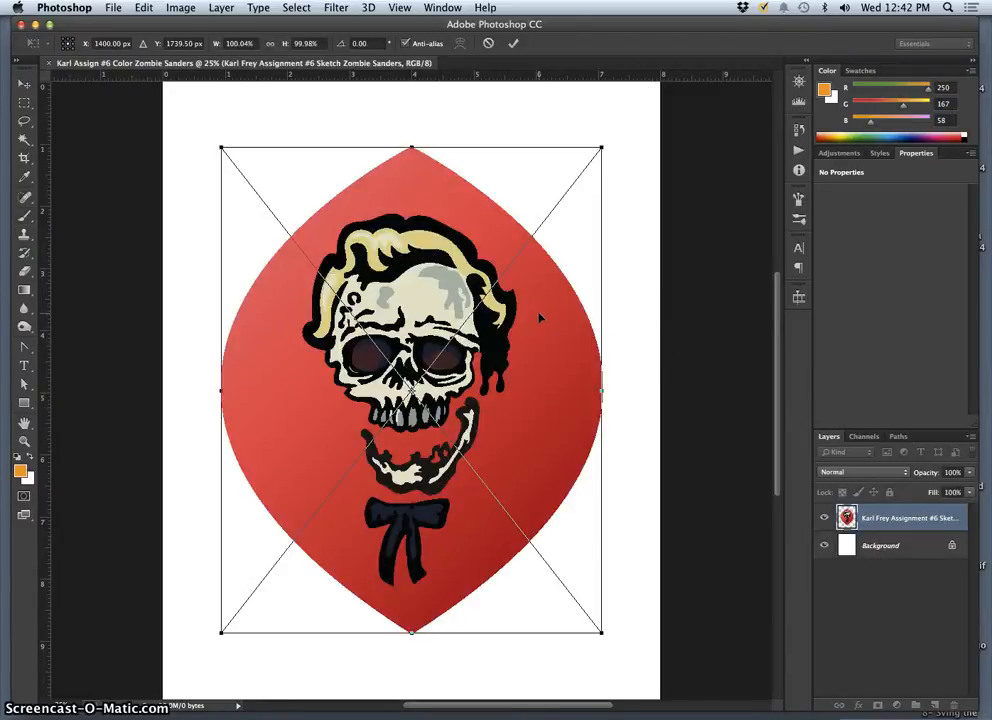
Try to place the skull-only Color Zombie Sanders EPS while the red-background artwork's placement is still pending.
{"action": "key", "text": "F11"}
{"action": "left_click", "coordinate": [651, 326]}
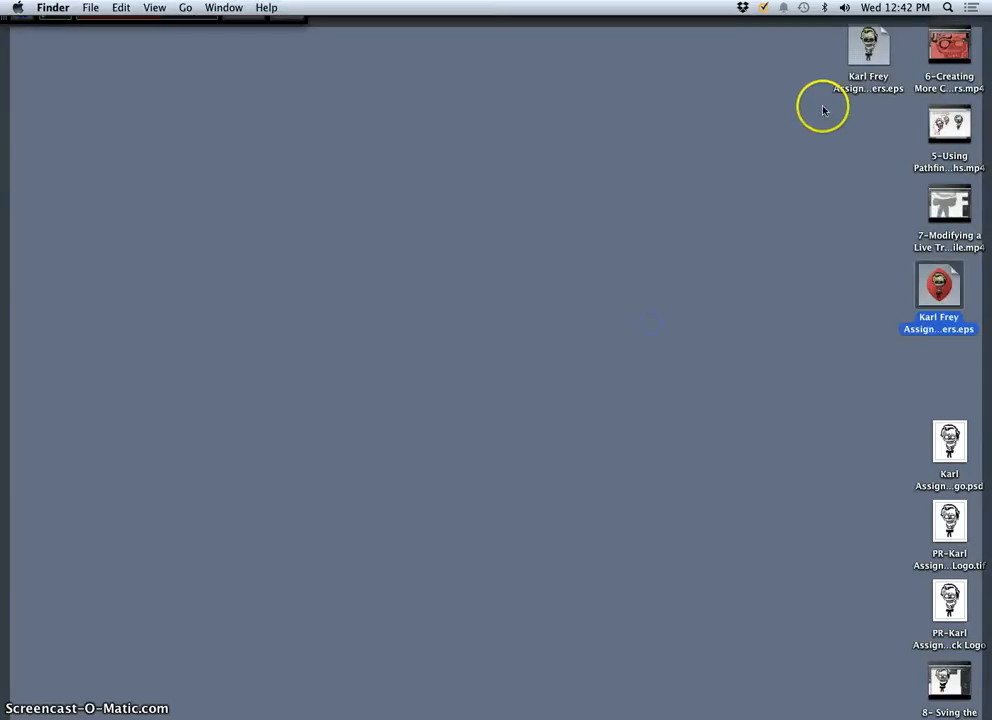
{"action": "left_click_drag", "start_coordinate": [836, 62], "coordinate": [501, 362]}
{"action": "key", "text": "F11"}
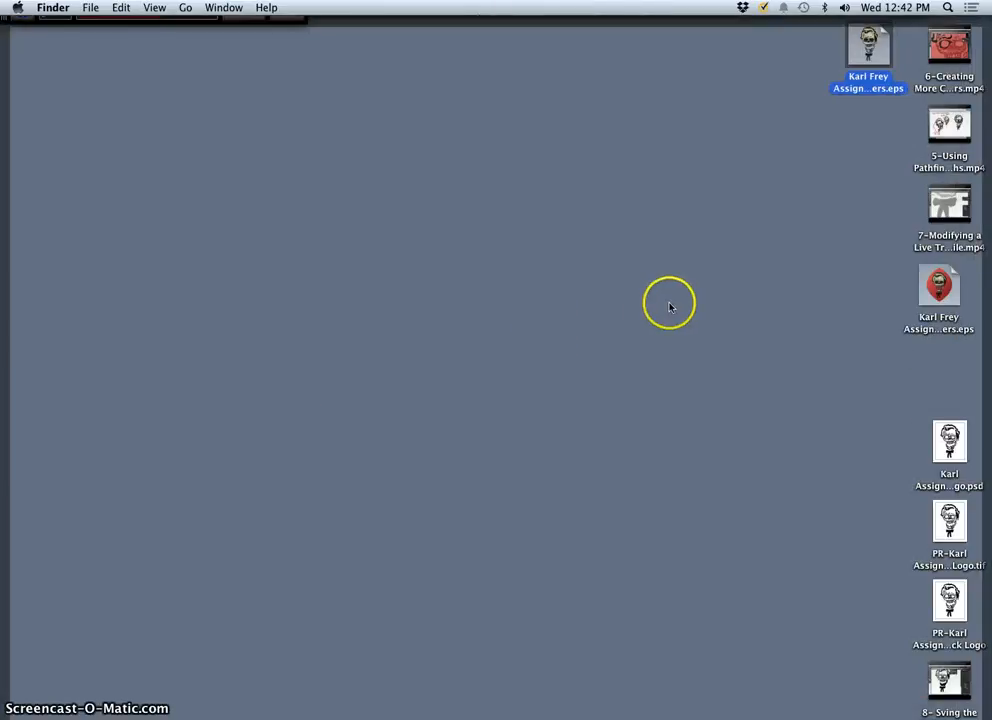
{"action": "key", "text": "F11"}
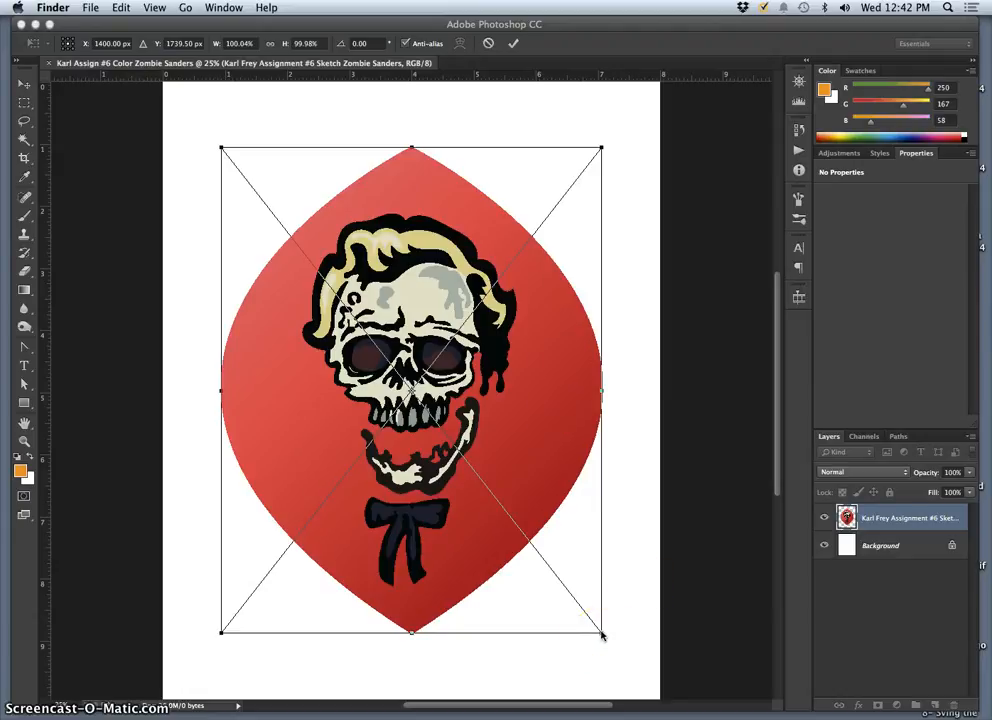
Commit the red-background artwork's placement and place the skull-only Color Zombie Sanders EPS from the desktop above it.
{"action": "left_click", "coordinate": [882, 526]}
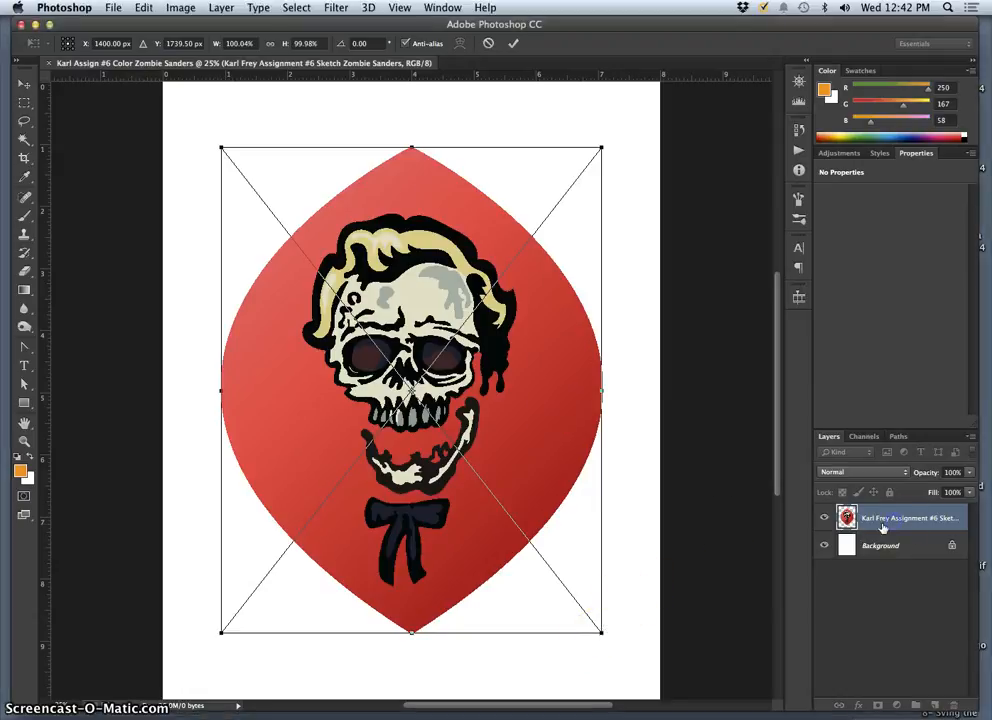
{"action": "key", "text": "Return"}
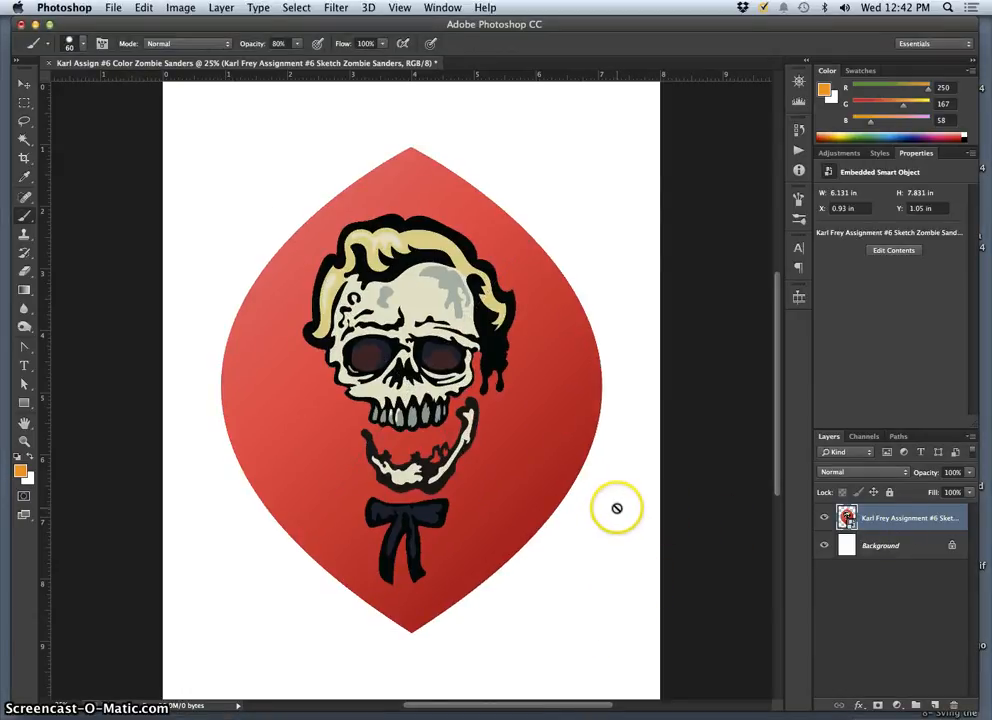
{"action": "key", "text": "F11"}
{"action": "left_click_drag", "start_coordinate": [876, 42], "coordinate": [403, 378]}
{"action": "key", "text": "F11"}
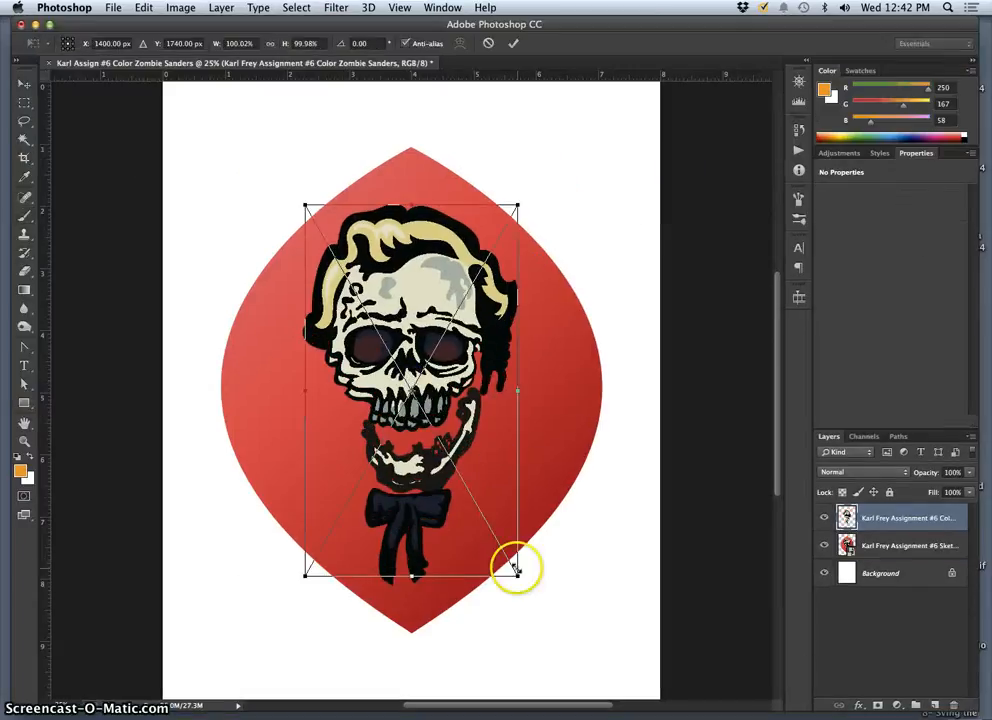
Enlarge the skull-only artwork to about 149%, commit its placement and hide the red-background layer beneath it.
{"action": "left_click_drag", "start_coordinate": [516, 574], "coordinate": [582, 658]}
{"action": "key", "text": "super+minus"}
{"action": "key", "text": "super+minus"}
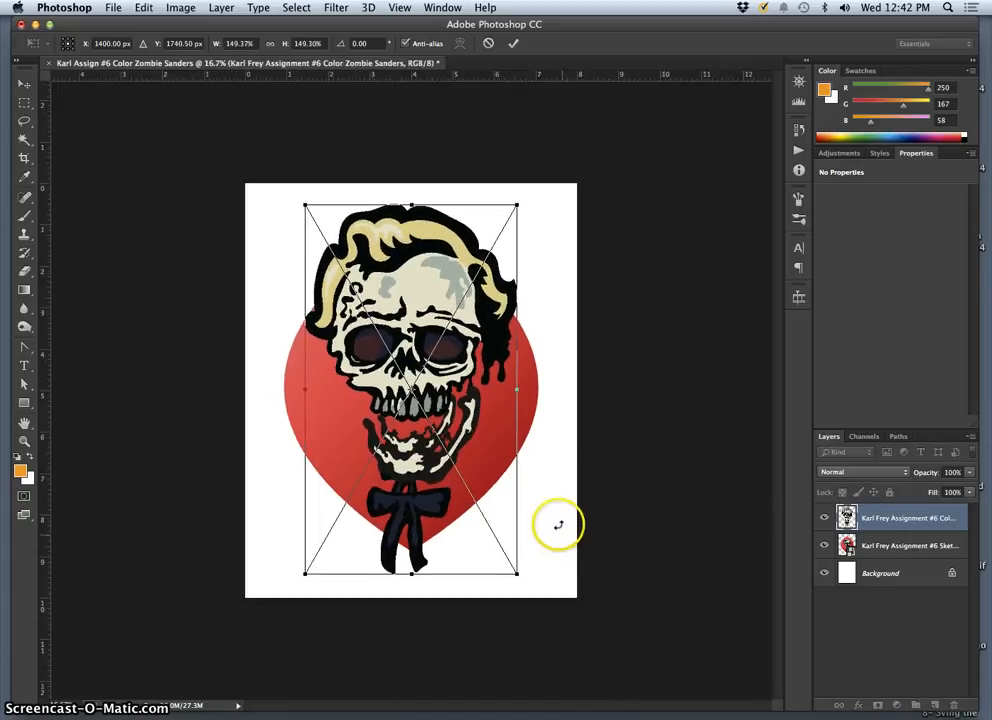
{"action": "key", "text": "Return"}
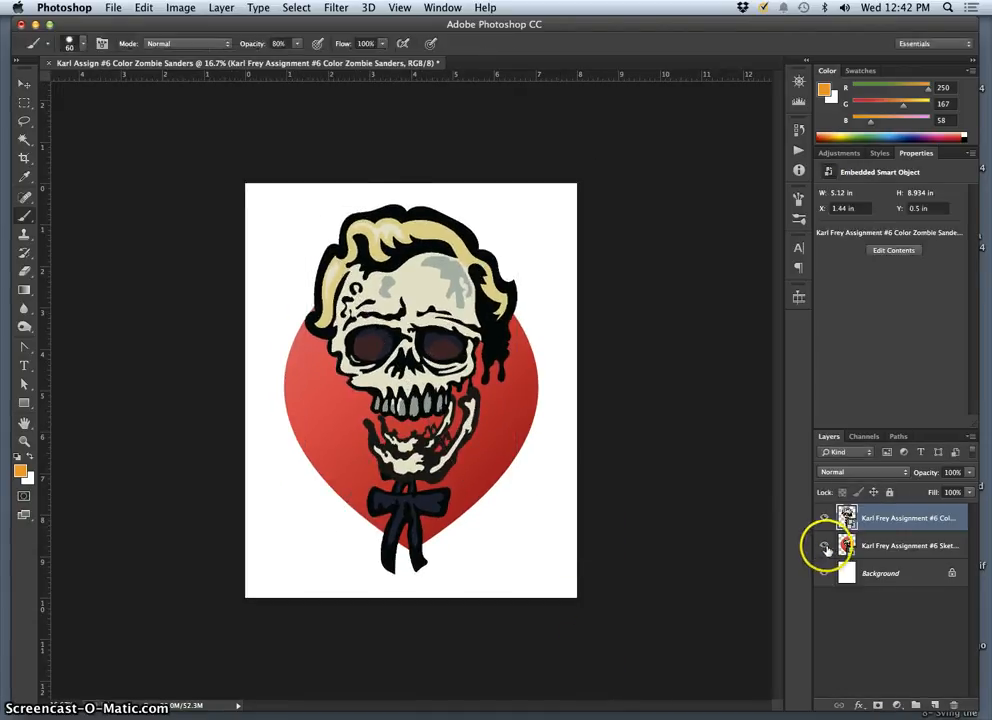
{"action": "left_click", "coordinate": [824, 546]}
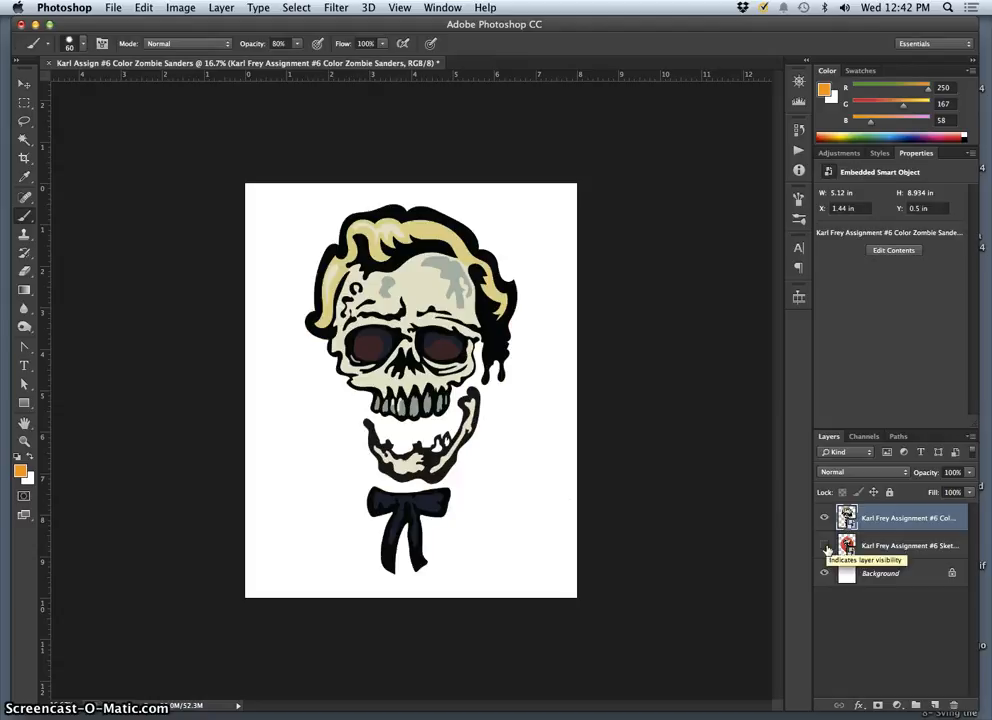
Show the red-background artwork instead of the skull-only layer and enlarge it proportionally to about 117%, roughly 7.17 x 9.16 inches.
{"action": "left_click", "coordinate": [824, 546]}
{"action": "left_click", "coordinate": [824, 517]}
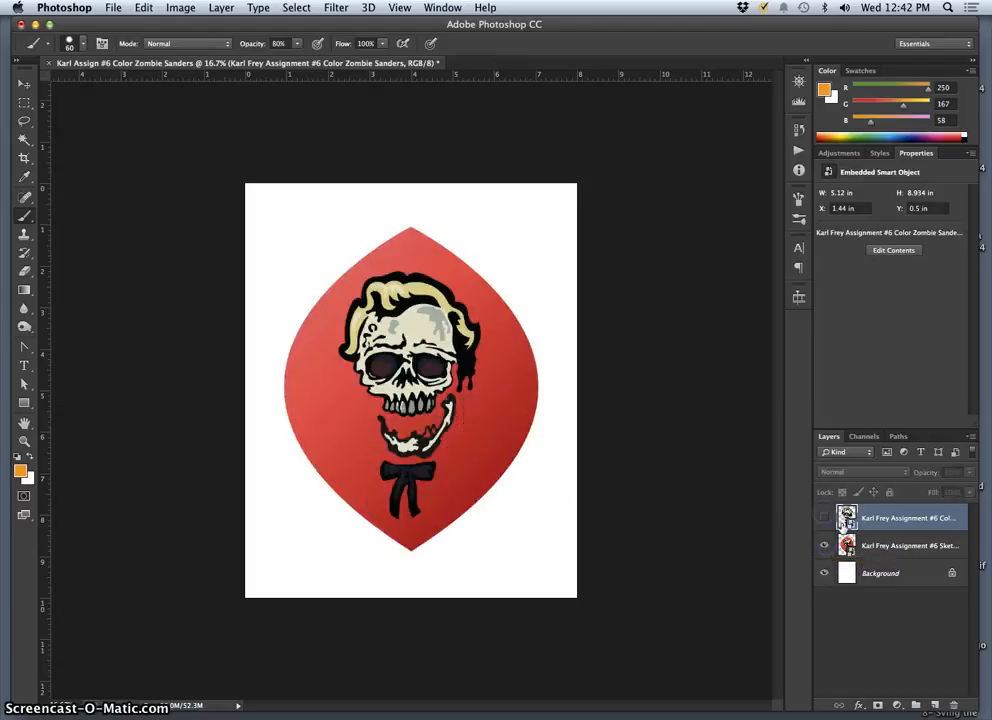
{"action": "left_click", "coordinate": [886, 547]}
{"action": "key", "text": "super+t"}
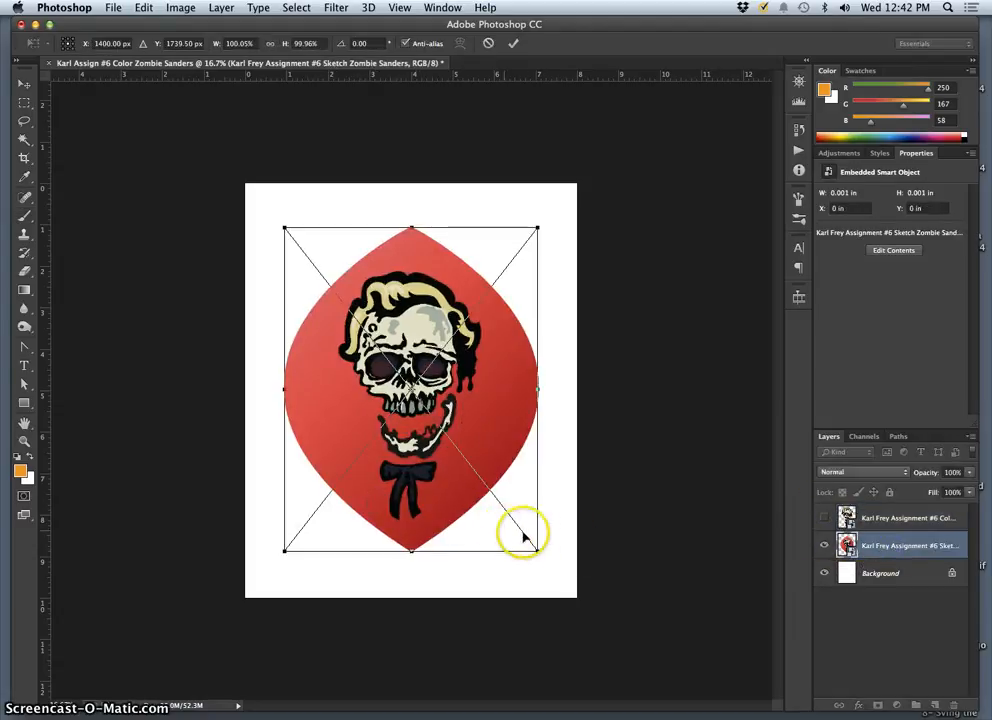
{"action": "left_click_drag", "start_coordinate": [536, 548], "coordinate": [556, 578]}
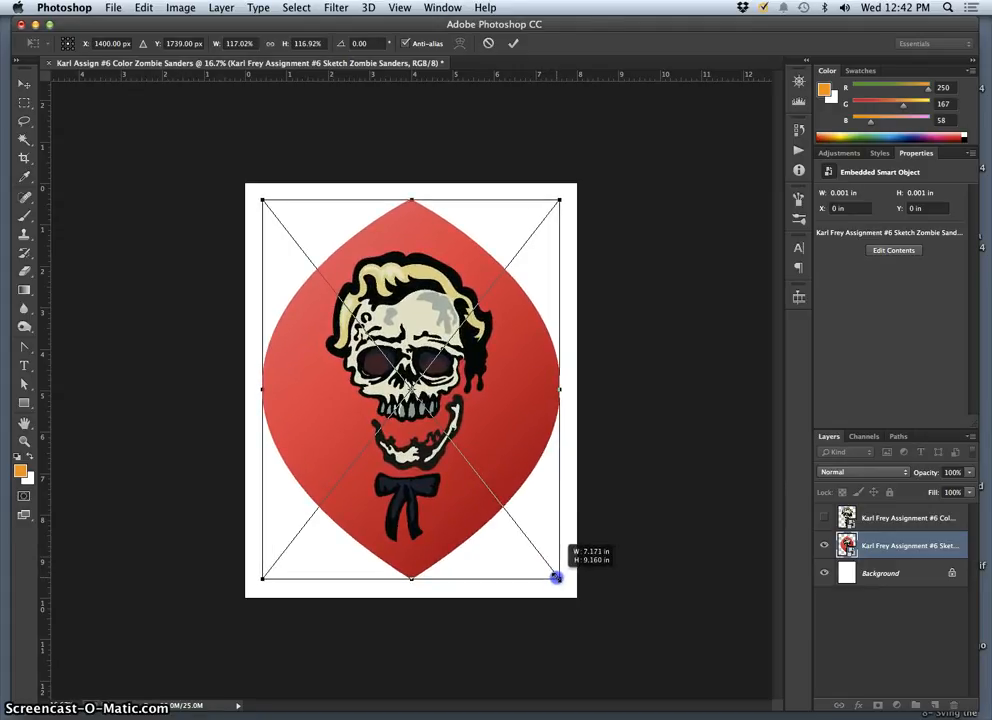
{"action": "key", "text": "Return"}
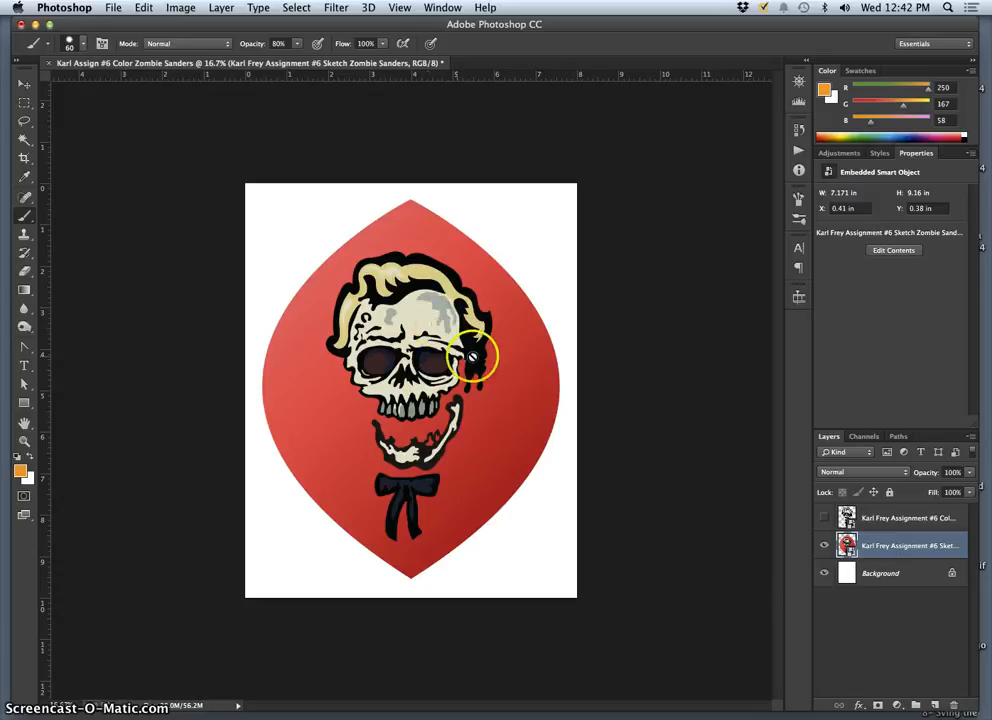
Compare the two artwork versions by repeatedly toggling the skull-only layer's visibility over the red-background artwork, leaving it hidden.
{"action": "left_click", "coordinate": [824, 518]}
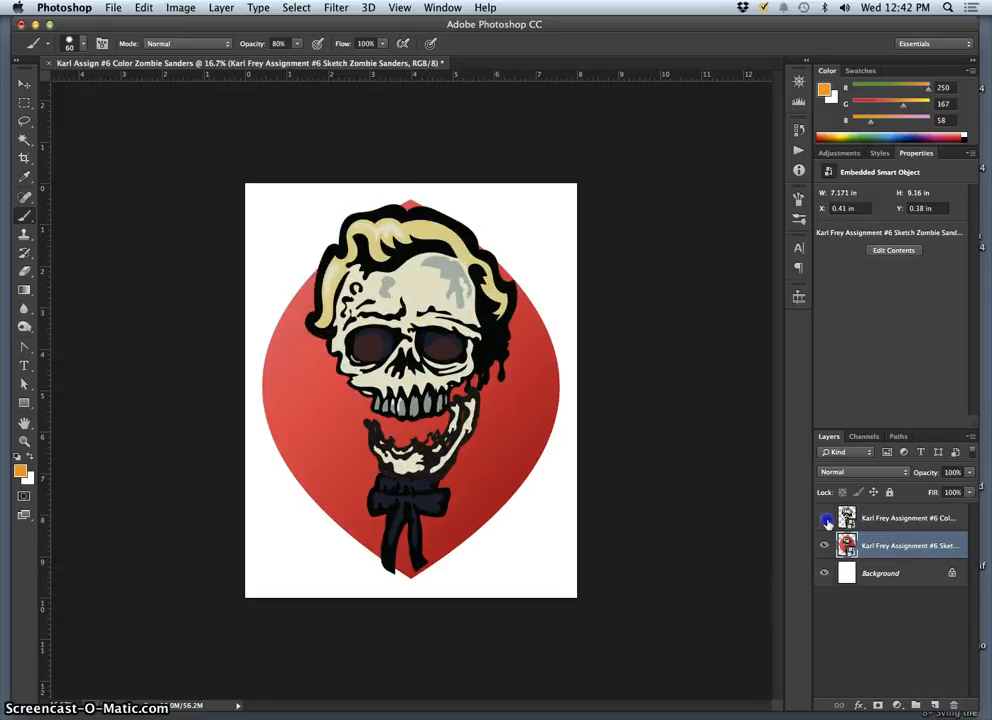
{"action": "left_click", "coordinate": [825, 518]}
{"action": "left_click", "coordinate": [825, 518]}
{"action": "left_click", "coordinate": [825, 518]}
{"action": "left_click", "coordinate": [825, 518]}
{"action": "left_click", "coordinate": [825, 518]}
{"action": "left_click", "coordinate": [825, 518]}
{"action": "left_click", "coordinate": [825, 518]}
{"action": "left_click", "coordinate": [825, 518]}
{"action": "left_click", "coordinate": [825, 518]}
{"action": "left_click", "coordinate": [825, 518]}
{"action": "left_click", "coordinate": [825, 518]}
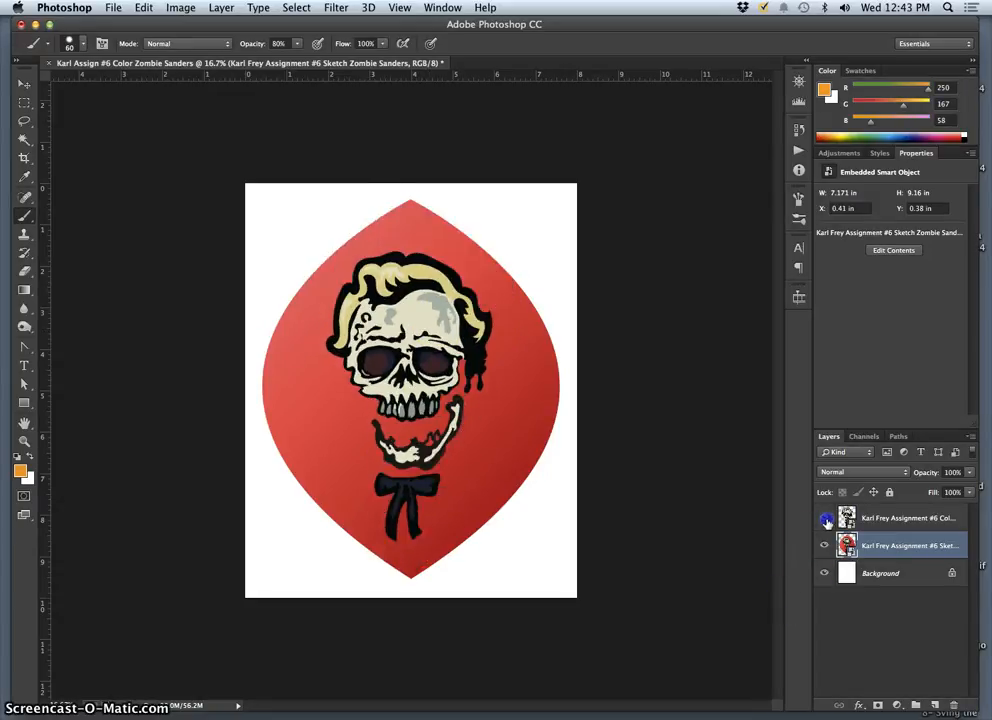
{"action": "left_click", "coordinate": [825, 518]}
{"action": "left_click", "coordinate": [825, 518]}
{"action": "left_click", "coordinate": [825, 518]}
{"action": "left_click", "coordinate": [825, 518]}
{"action": "left_click", "coordinate": [825, 518]}
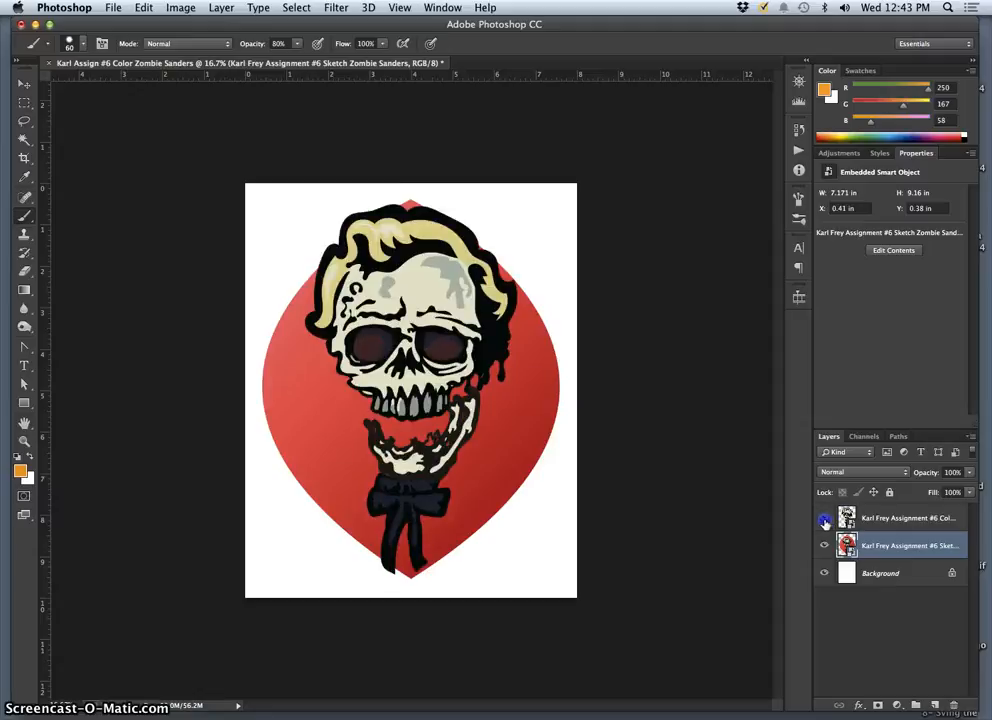
{"action": "left_click", "coordinate": [825, 518]}
Save the layered document to the desktop in Photoshop format, keeping the existing file name and layers.
{"action": "left_click", "coordinate": [114, 8]}
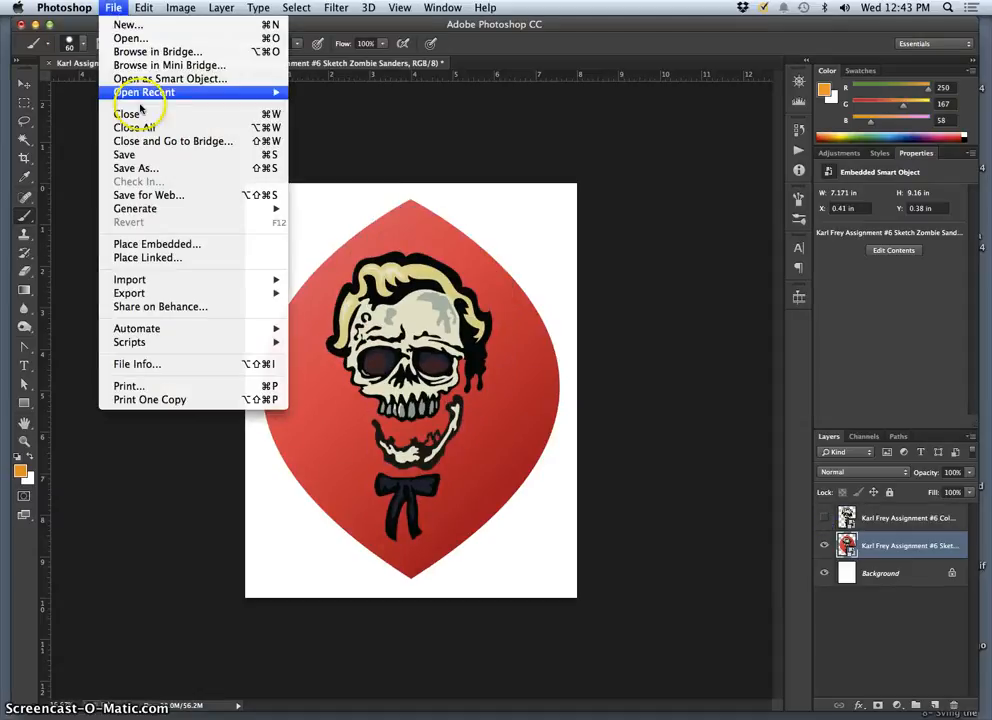
{"action": "left_click", "coordinate": [140, 168]}
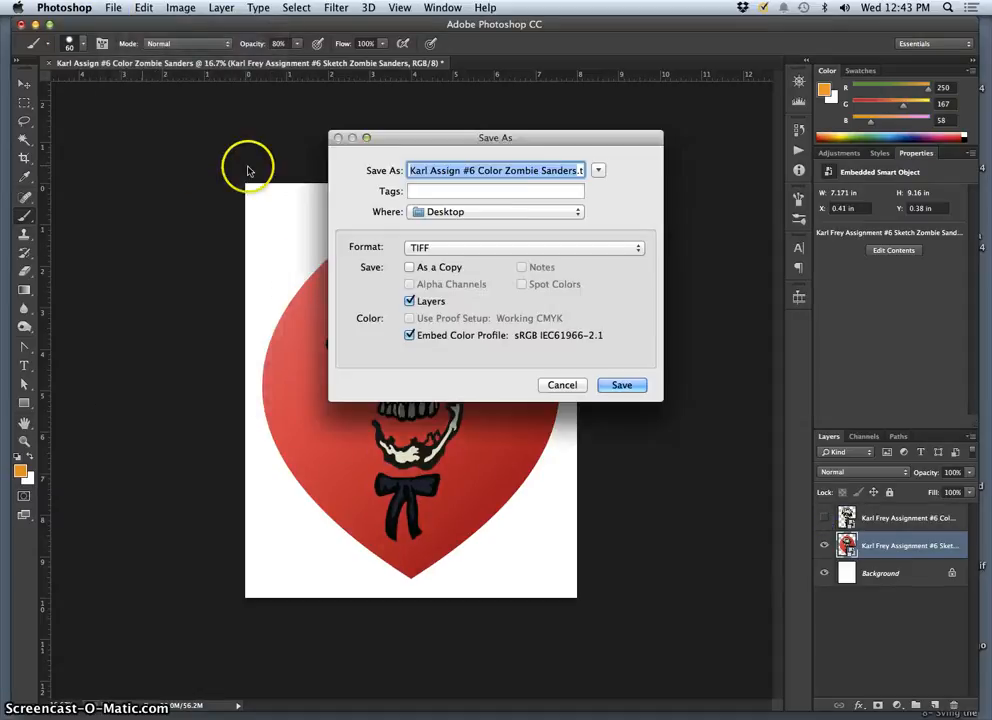
{"action": "left_click", "coordinate": [540, 171]}
{"action": "left_click_drag", "start_coordinate": [491, 171], "coordinate": [611, 194]}
{"action": "left_click", "coordinate": [489, 248]}
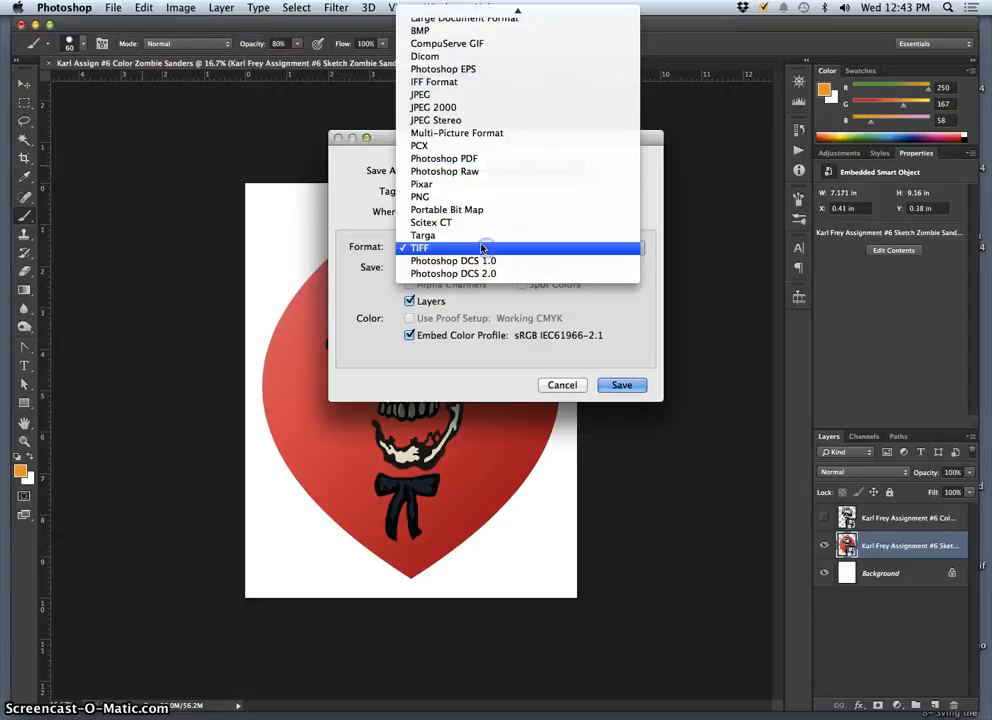
{"action": "left_click", "coordinate": [435, 16]}
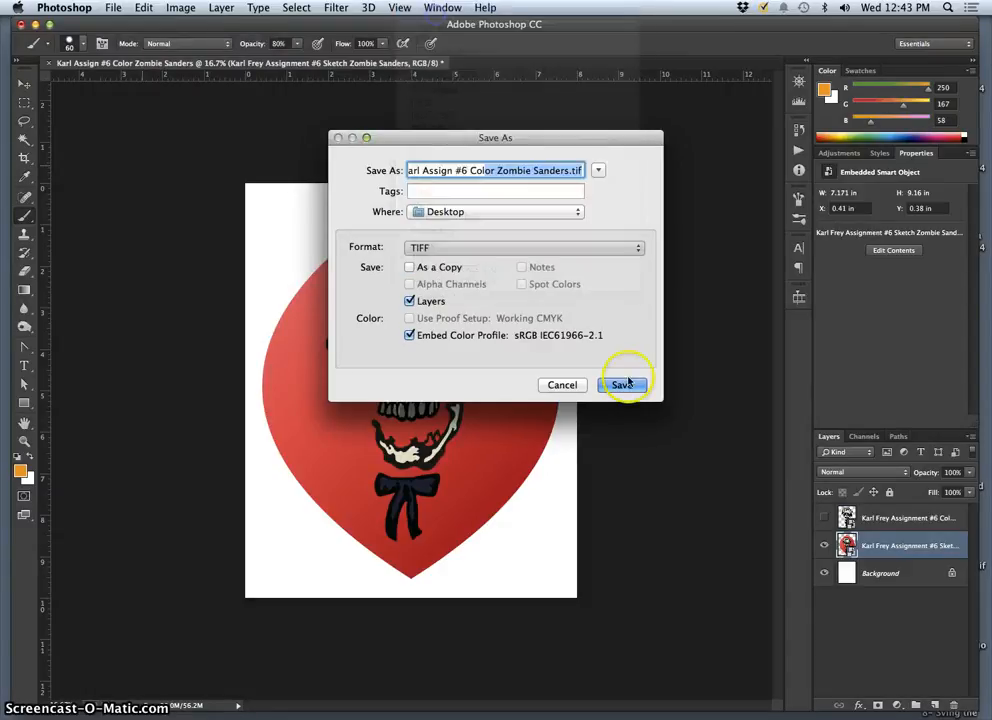
{"action": "left_click", "coordinate": [621, 384]}
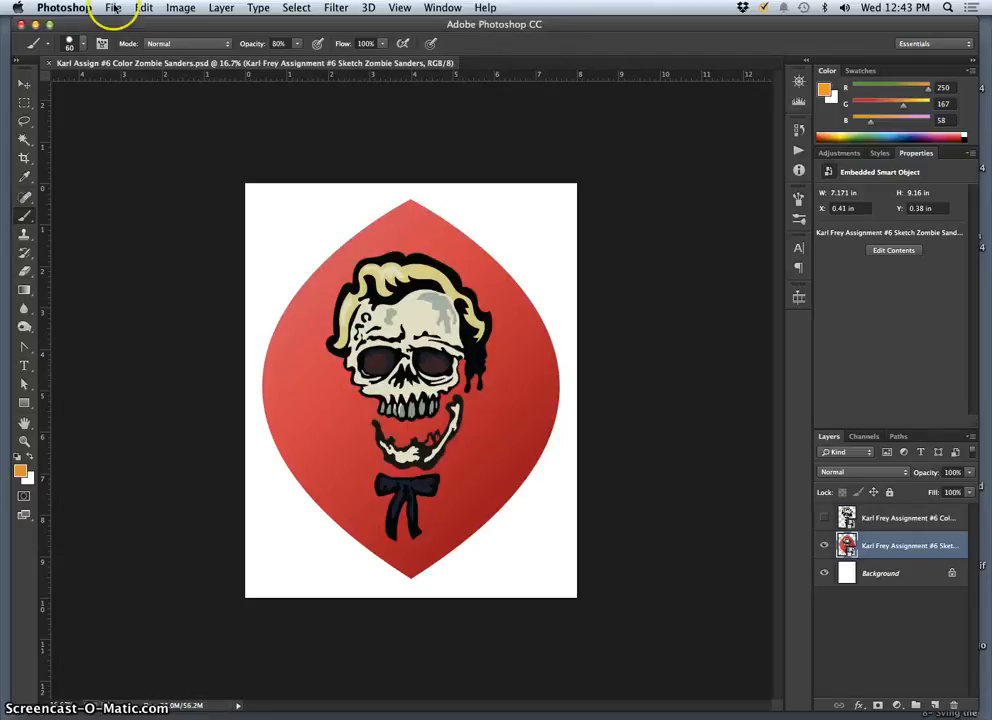
Check the visibility of both artwork layers, leaving only the red-background artwork shown over the white background.
{"action": "left_click", "coordinate": [218, 8]}
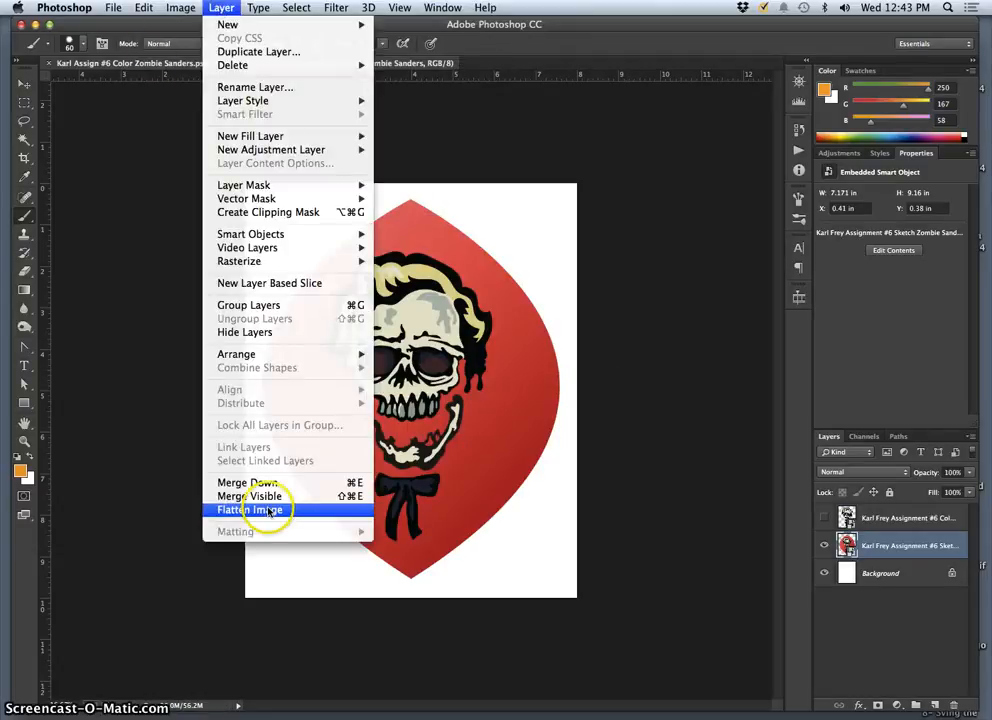
{"action": "left_click", "coordinate": [693, 468]}
{"action": "left_click", "coordinate": [824, 518]}
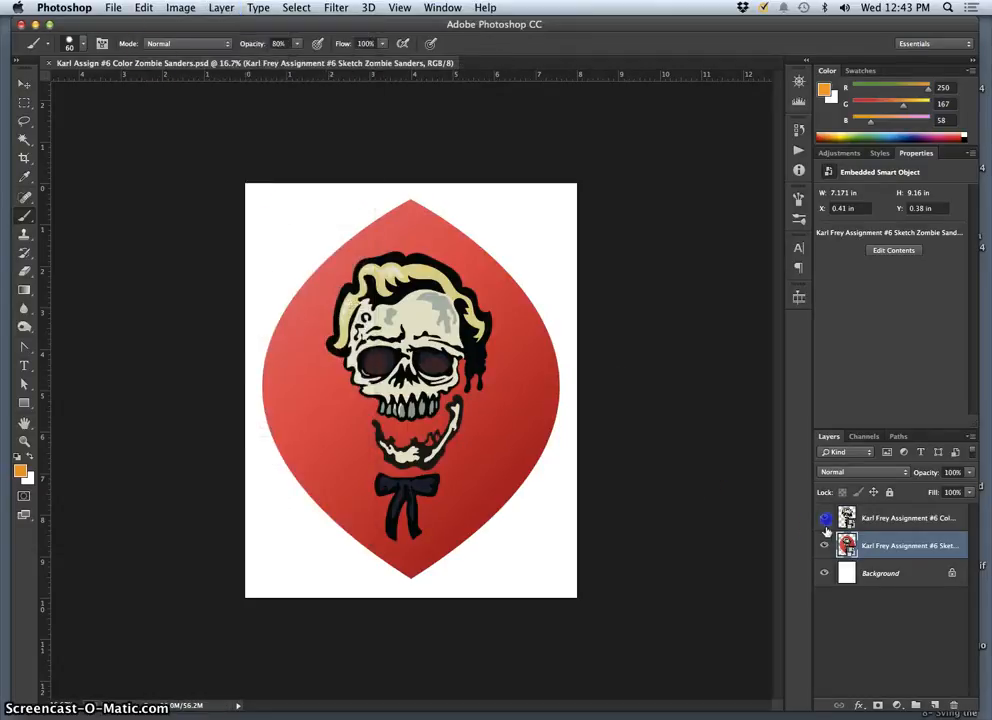
{"action": "left_click", "coordinate": [824, 545]}
{"action": "left_click", "coordinate": [824, 545]}
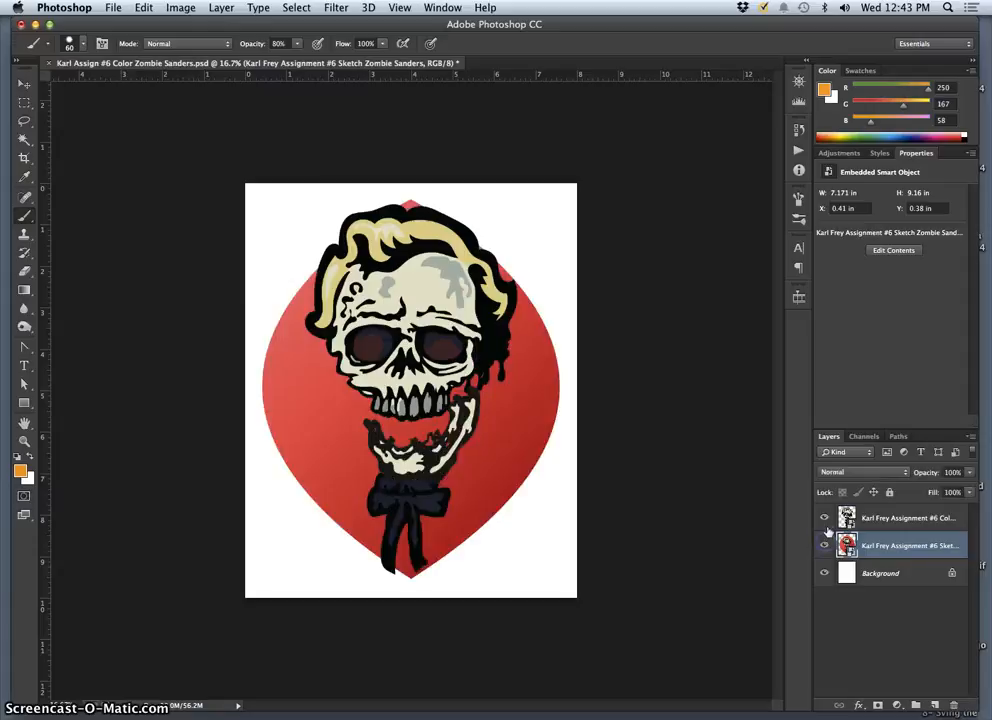
{"action": "left_click", "coordinate": [824, 518]}
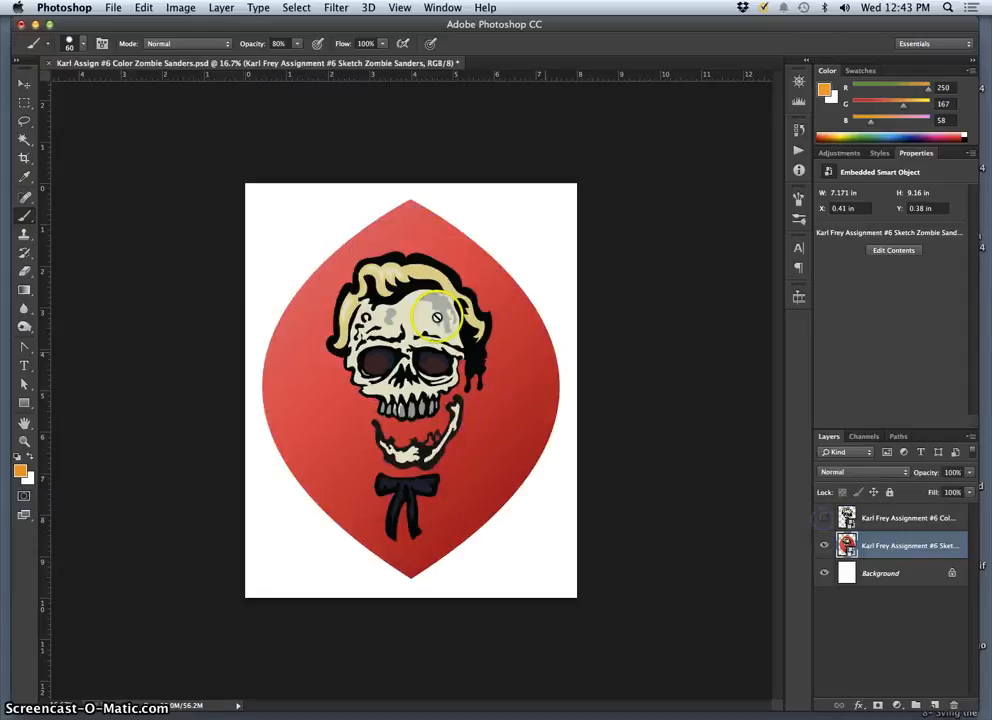
Flatten the image to a single background layer, discarding the hidden skull-only layer.
{"action": "left_click", "coordinate": [232, 8]}
{"action": "left_click", "coordinate": [276, 510]}
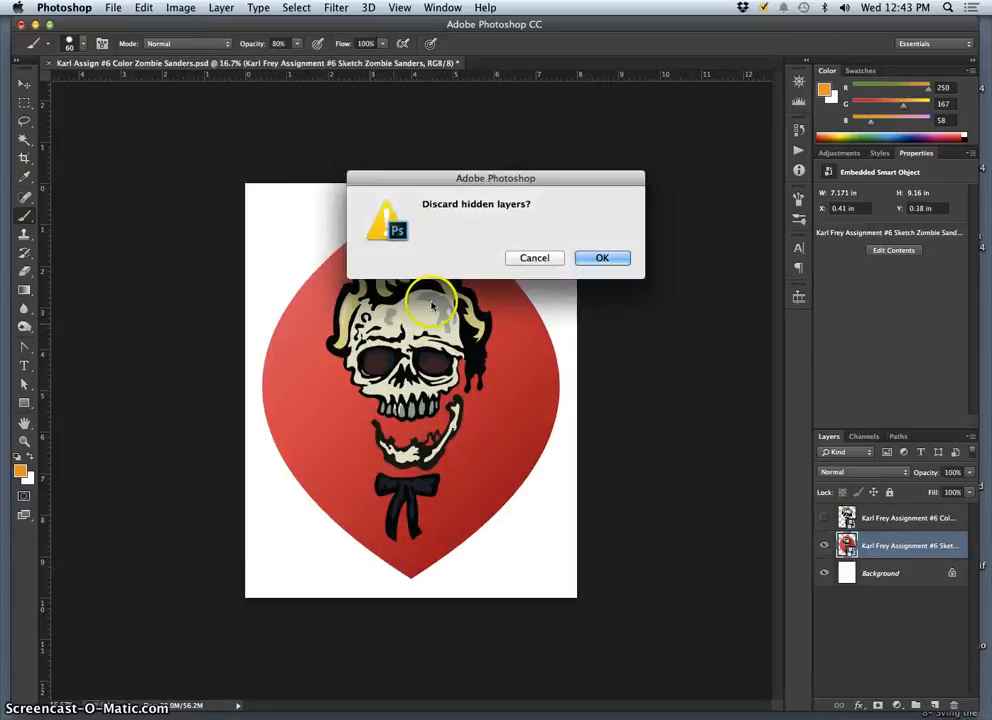
{"action": "left_click", "coordinate": [601, 259]}
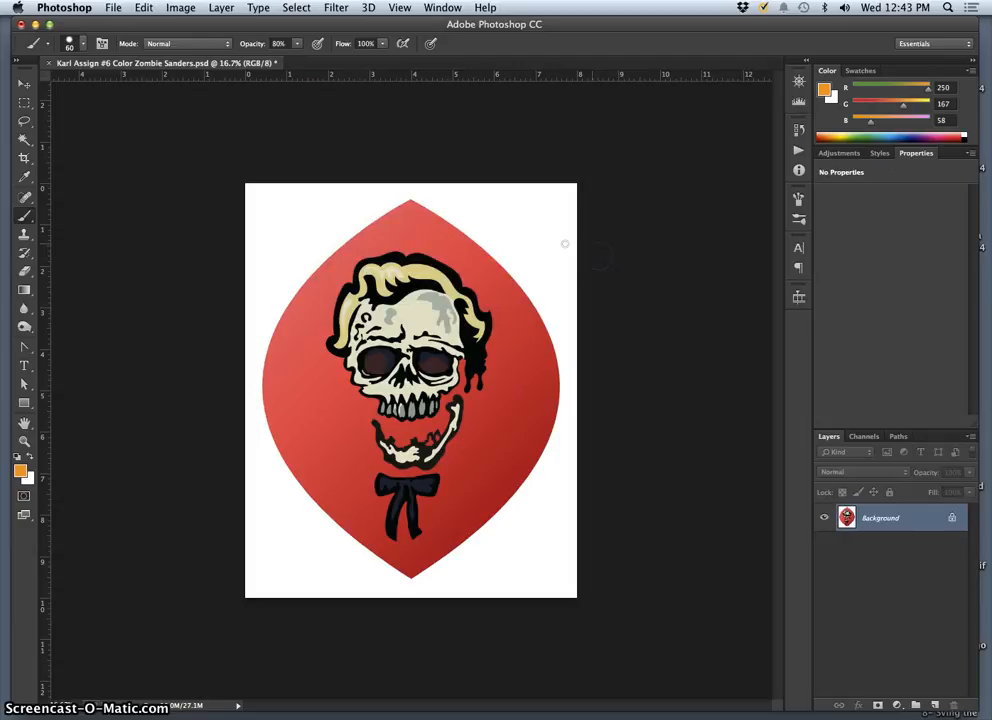
Save the flattened image to the desktop as a TIFF with LZW compression, adding the prefix "PR-" to the file name.
{"action": "left_click", "coordinate": [113, 8]}
{"action": "left_click", "coordinate": [173, 165]}
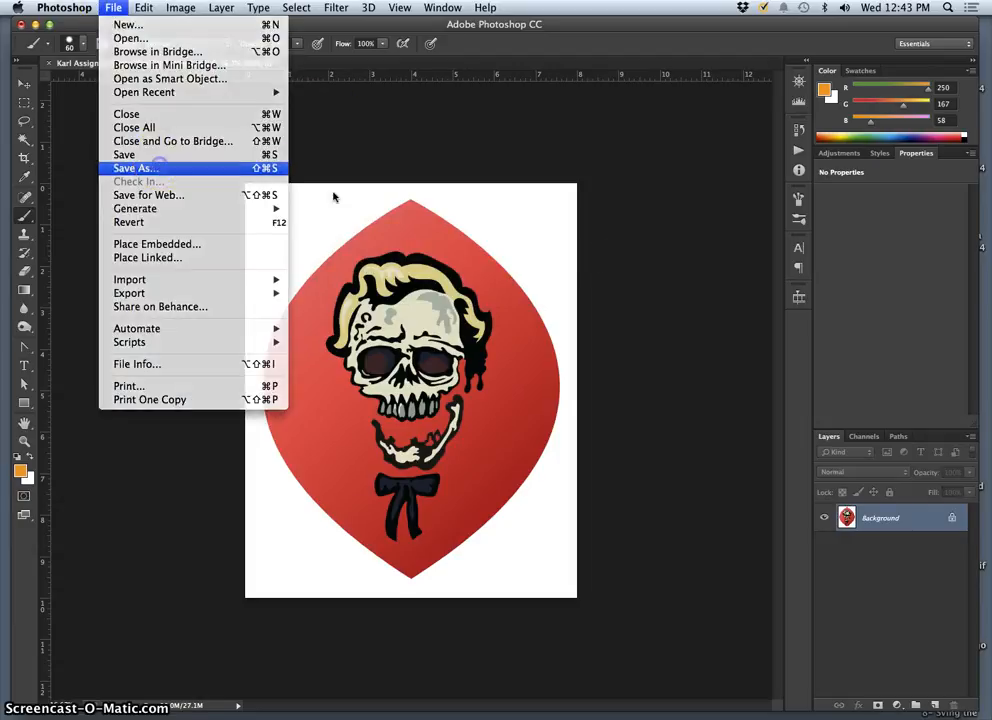
{"action": "left_click", "coordinate": [410, 170]}
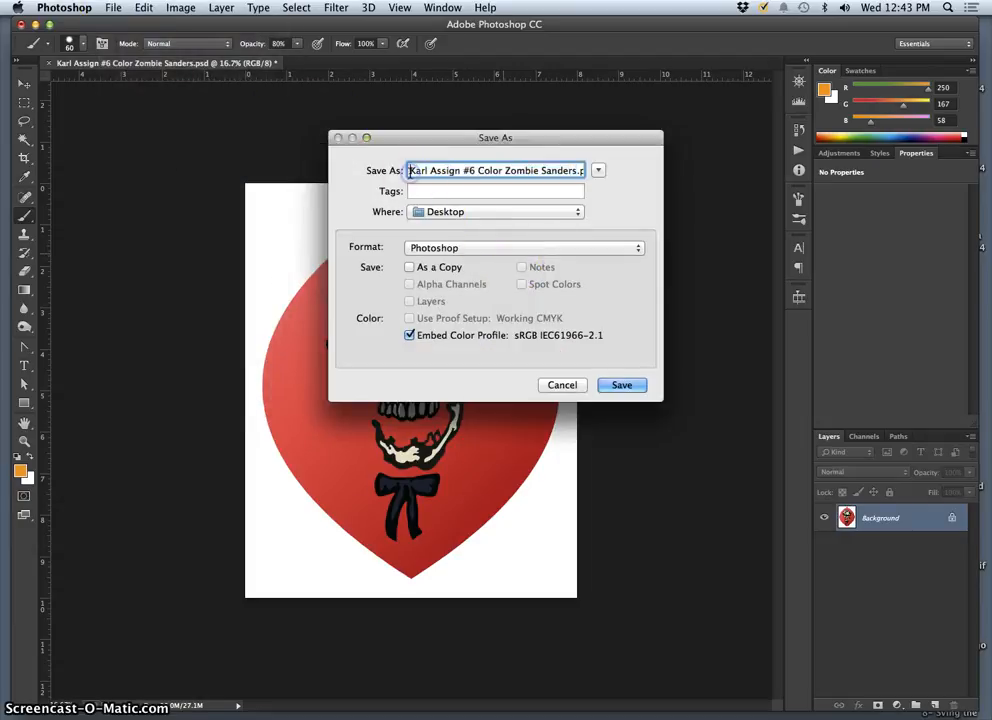
{"action": "type", "text": "PR-"}
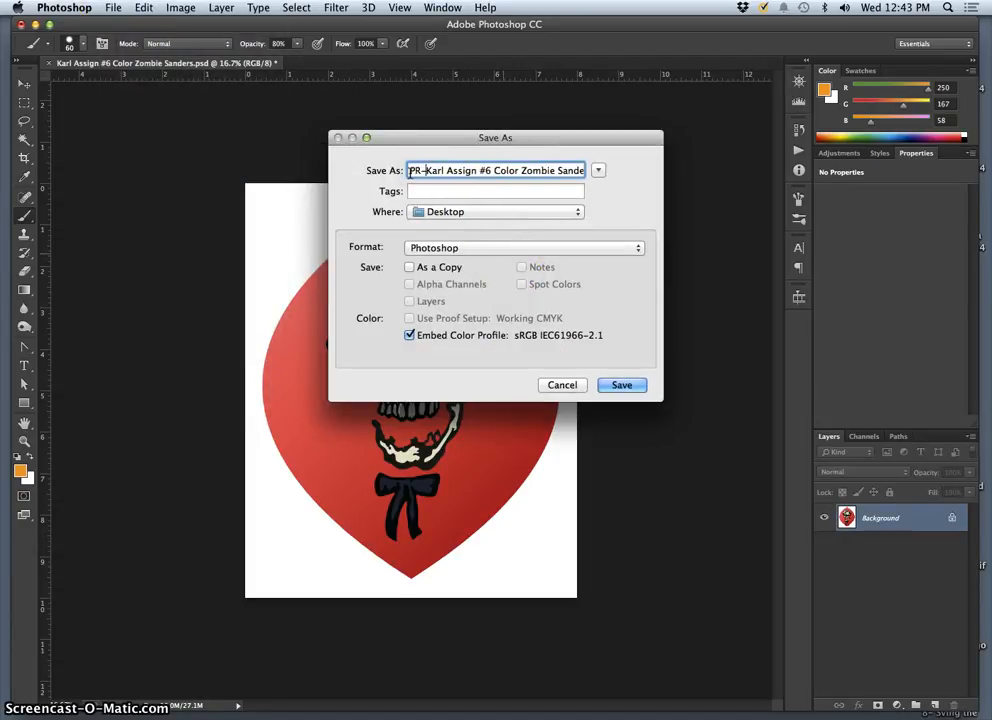
{"action": "left_click", "coordinate": [450, 248]}
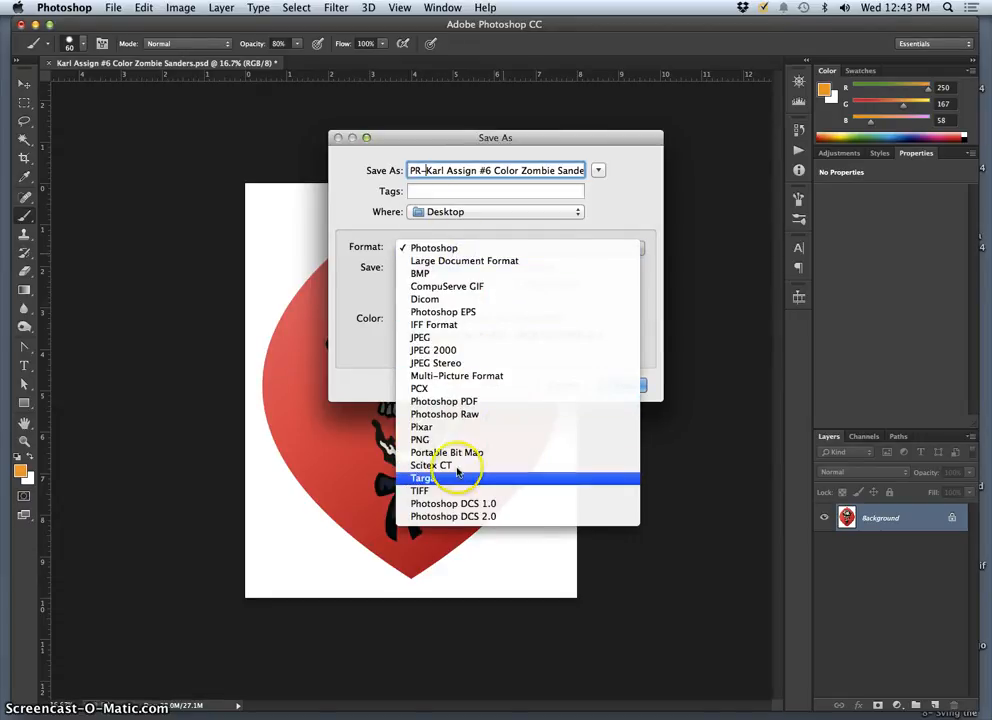
{"action": "left_click", "coordinate": [470, 490]}
{"action": "left_click", "coordinate": [611, 383]}
{"action": "left_click", "coordinate": [383, 222]}
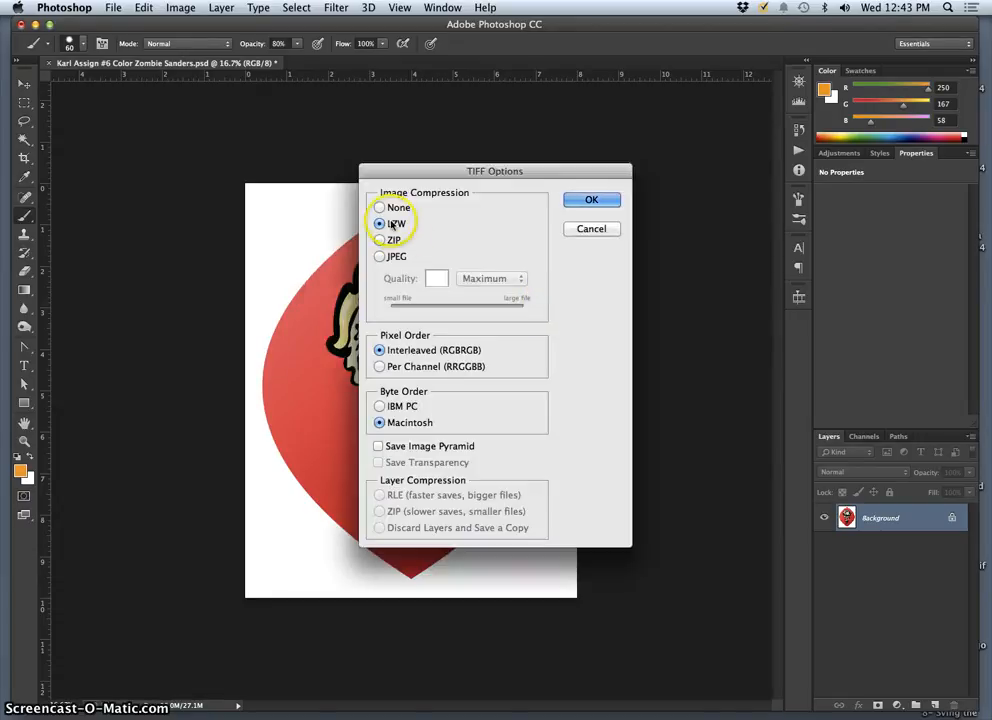
{"action": "left_click", "coordinate": [581, 202]}
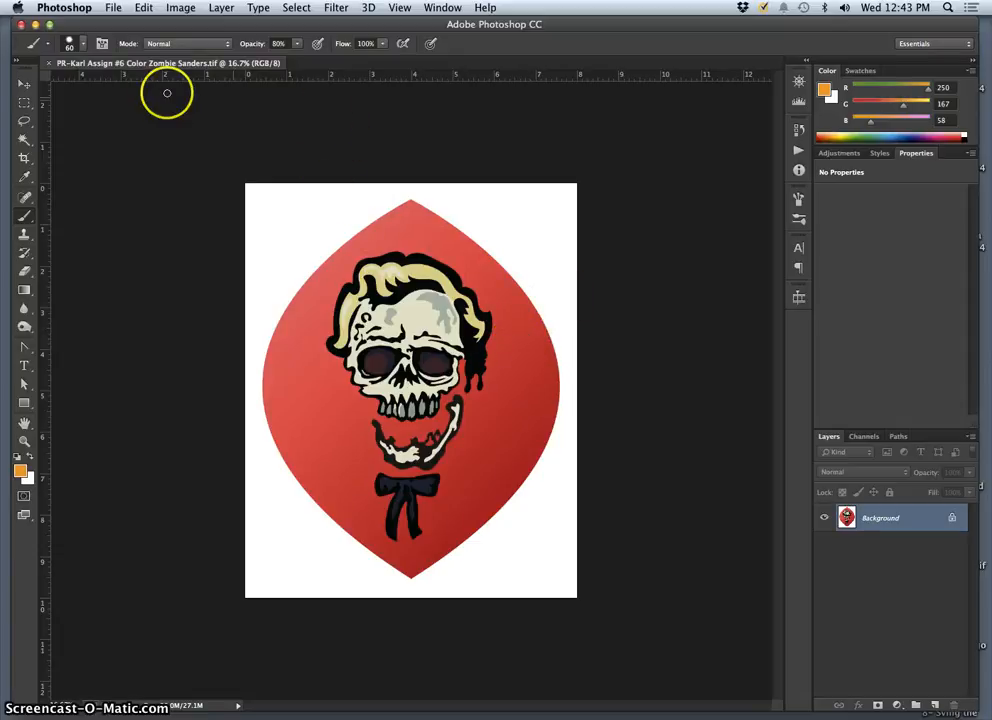
Save the flattened image as a JPEG under the same PR- name, with quality 12 (Maximum) and Baseline ("Standard") format.
{"action": "left_click", "coordinate": [113, 7]}
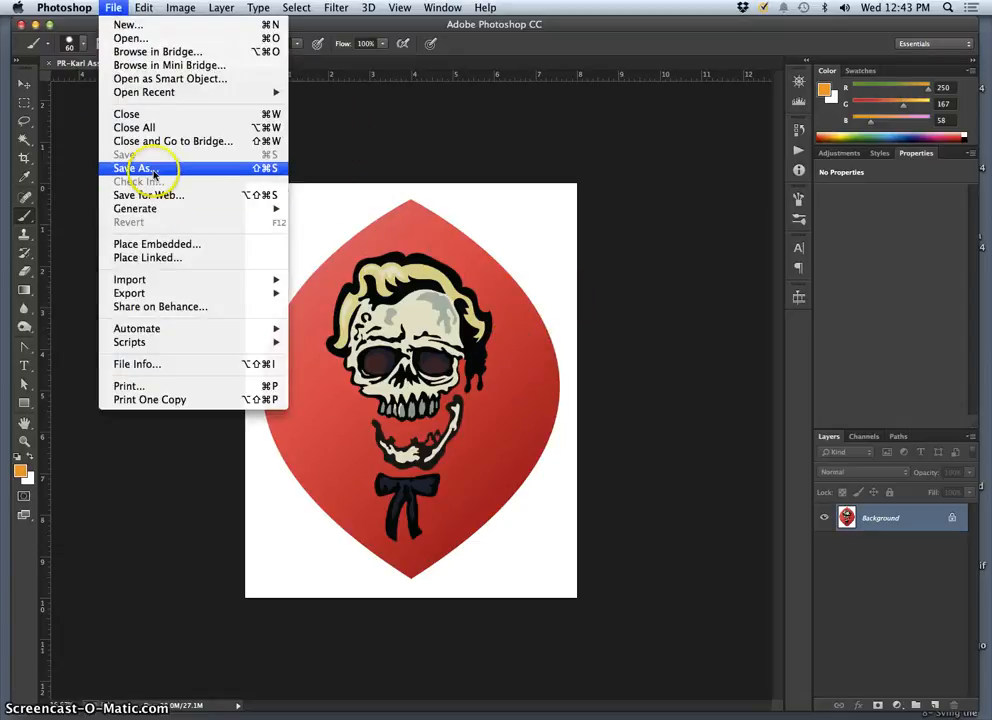
{"action": "left_click", "coordinate": [153, 171]}
{"action": "left_click", "coordinate": [460, 247]}
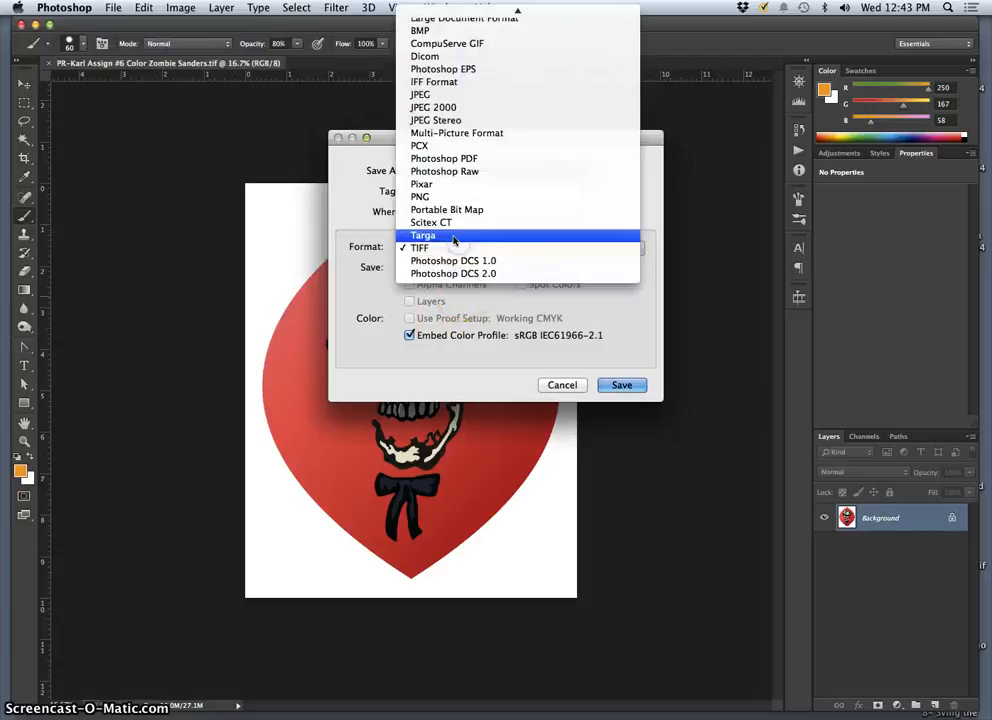
{"action": "left_click", "coordinate": [437, 95]}
{"action": "left_click", "coordinate": [624, 388]}
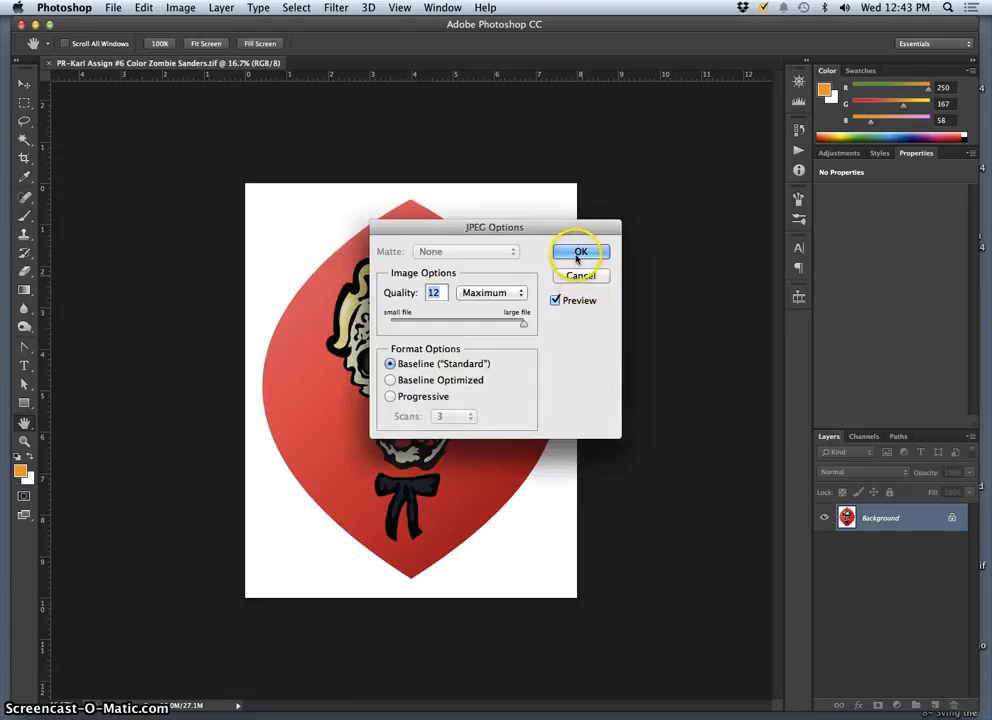
{"action": "left_click", "coordinate": [579, 253]}
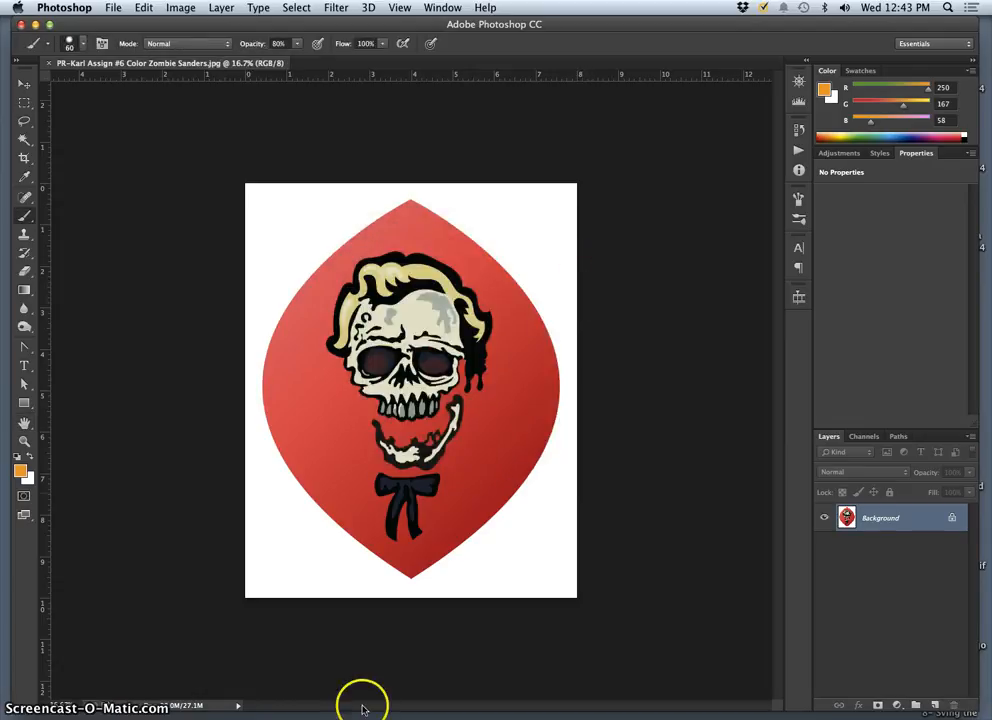
Close the image, switch to the desktop and move the color zombie PR- JPEG file into the empty area away from the other files.
{"action": "left_click", "coordinate": [47, 63]}
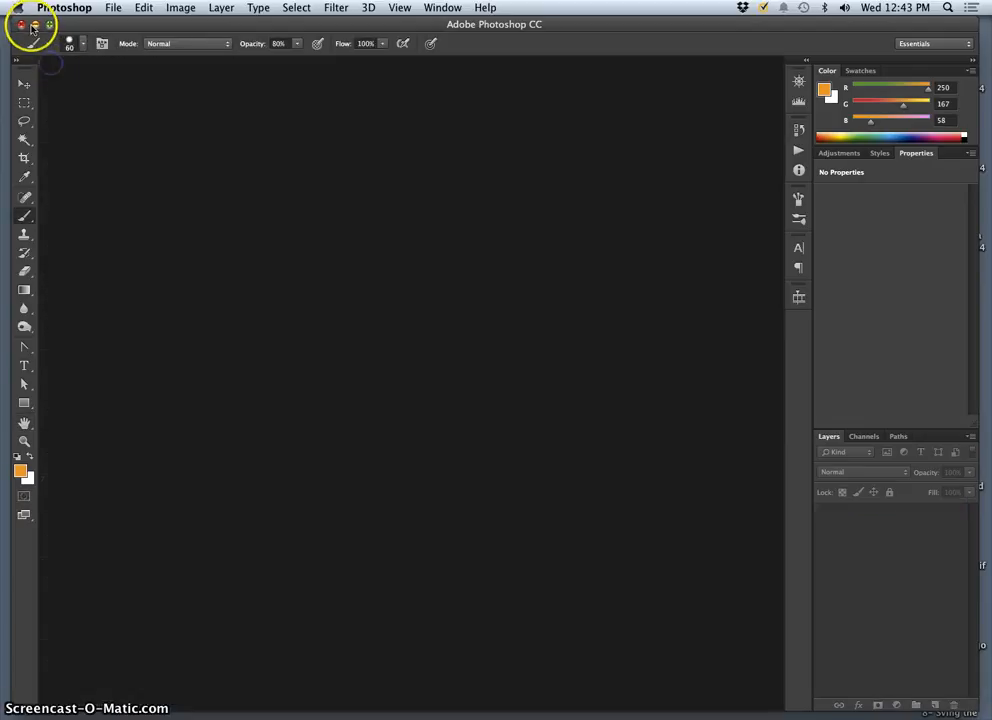
{"action": "left_click", "coordinate": [35, 25]}
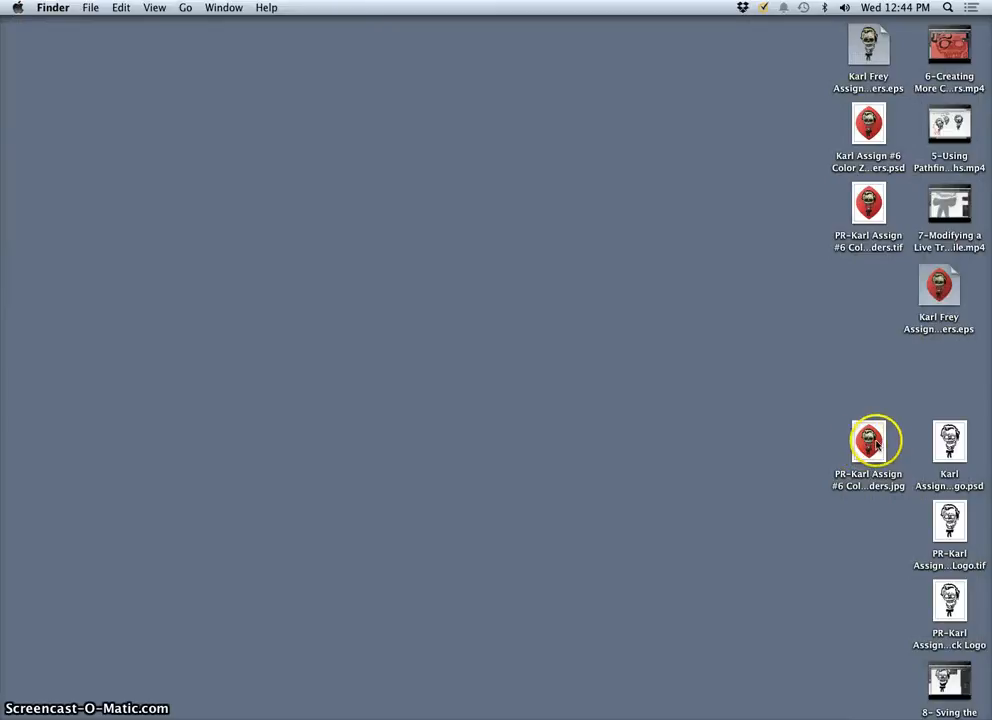
{"action": "left_click_drag", "start_coordinate": [869, 441], "coordinate": [352, 256]}
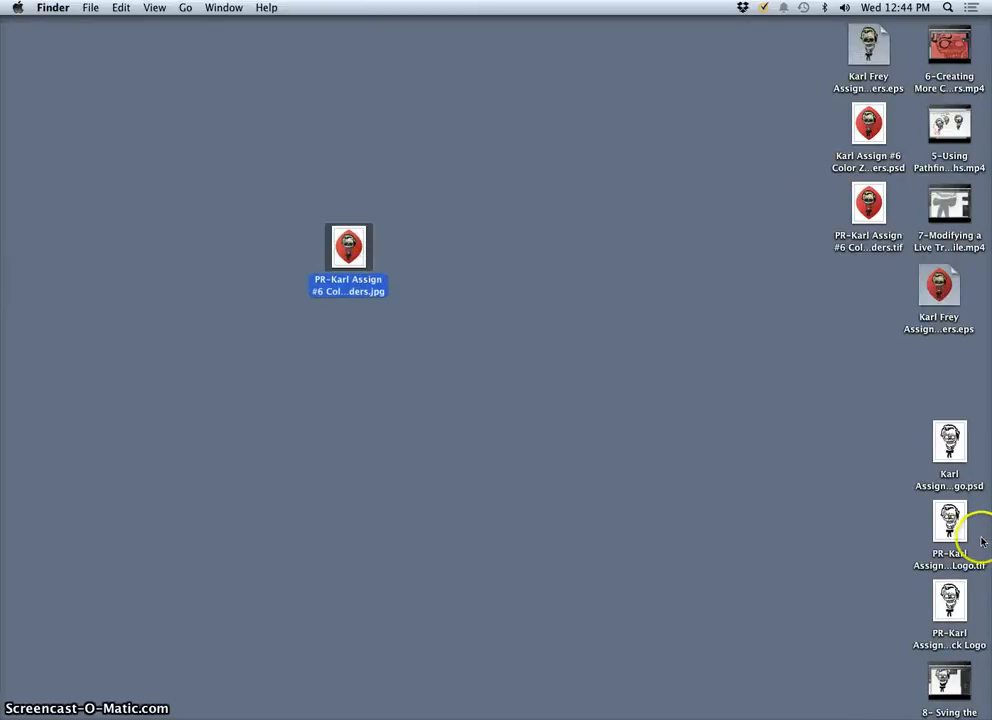